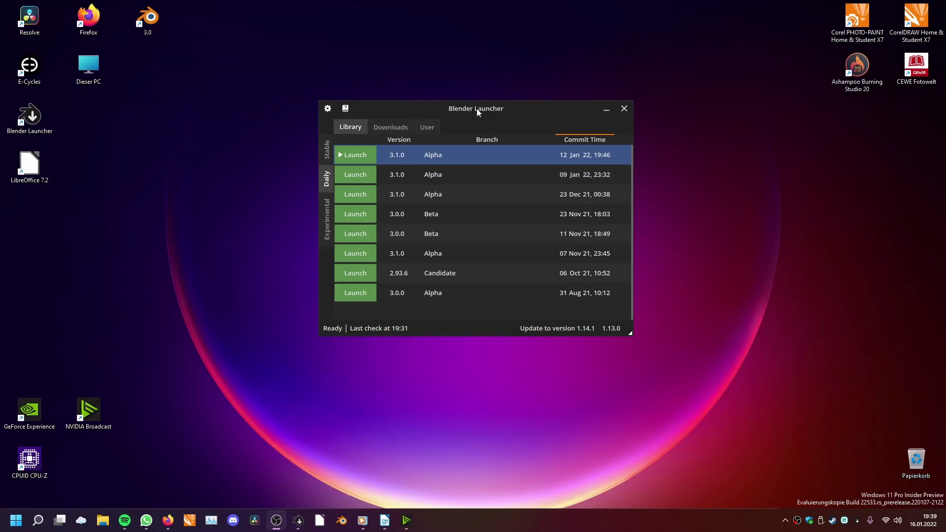
Launch the newest 3.1.0 Alpha daily build from Blender Launcher.
left_click_drag(477, 110, 487, 127)
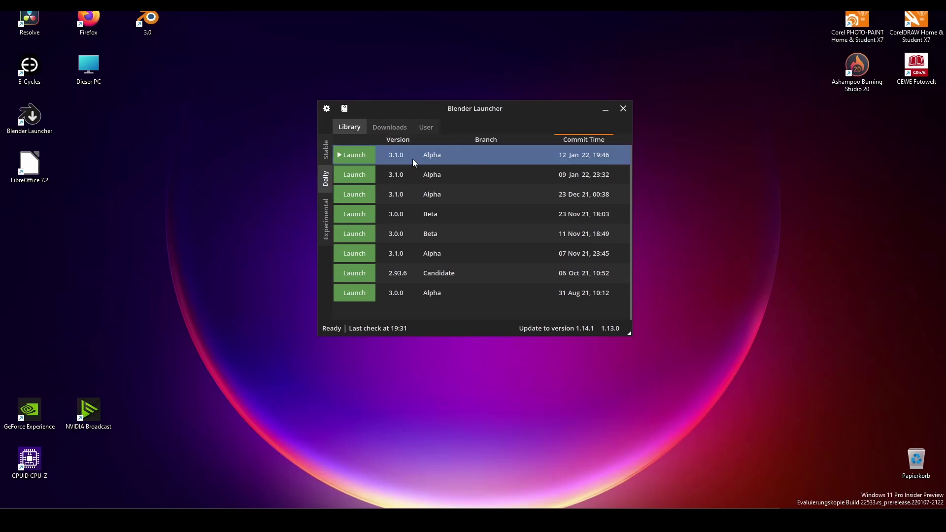
left_click(359, 161)
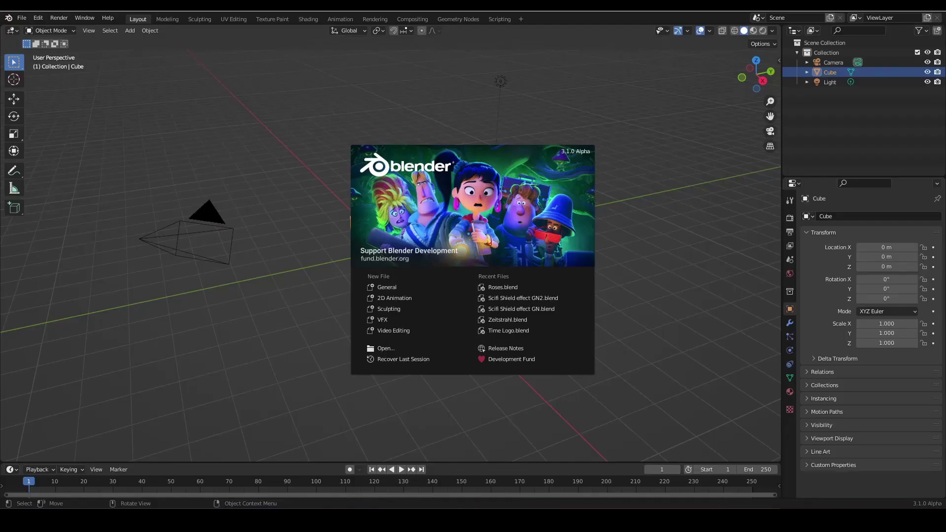
Minimize the Blender Launcher window and dismiss the Blender splash screen.
key("alt+Tab")
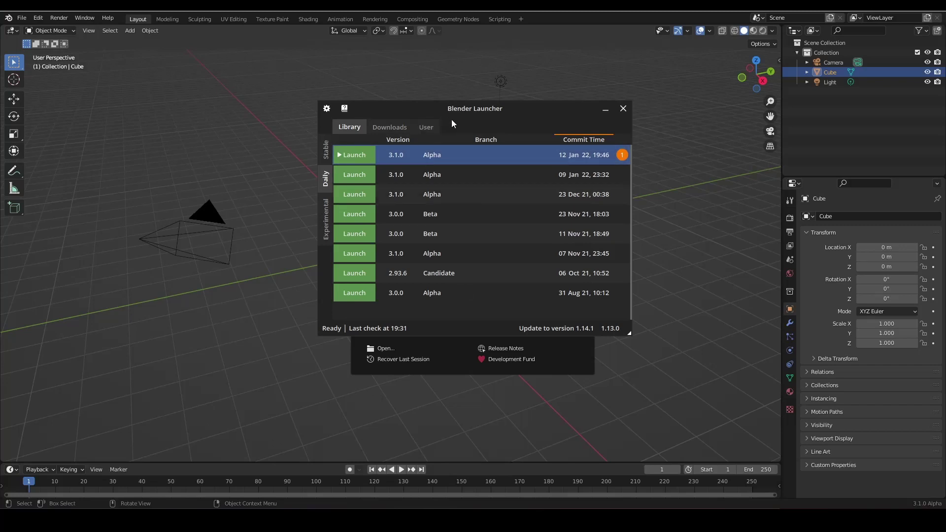
mouse_move(475, 114)
left_mouse_down()
mouse_move(481, 135)
mouse_move(472, 131)
left_mouse_up()
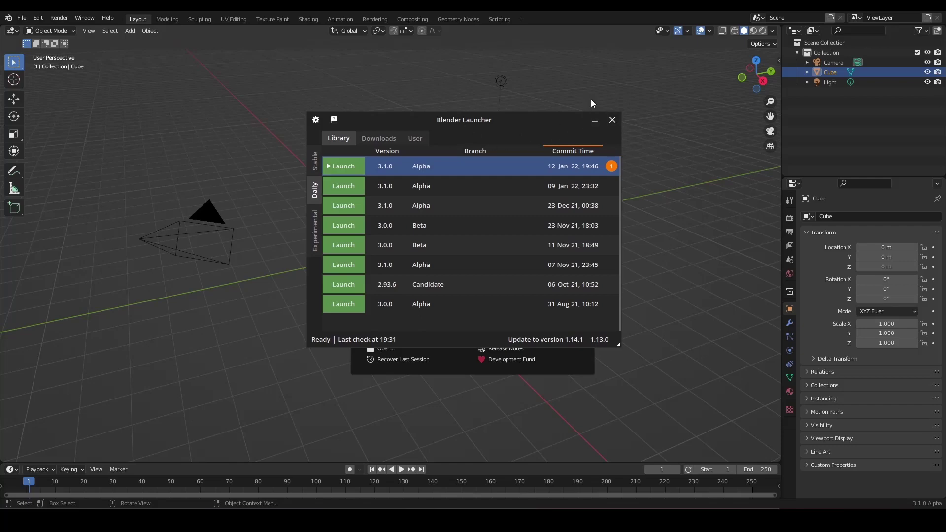
left_click(593, 120)
left_click(651, 147)
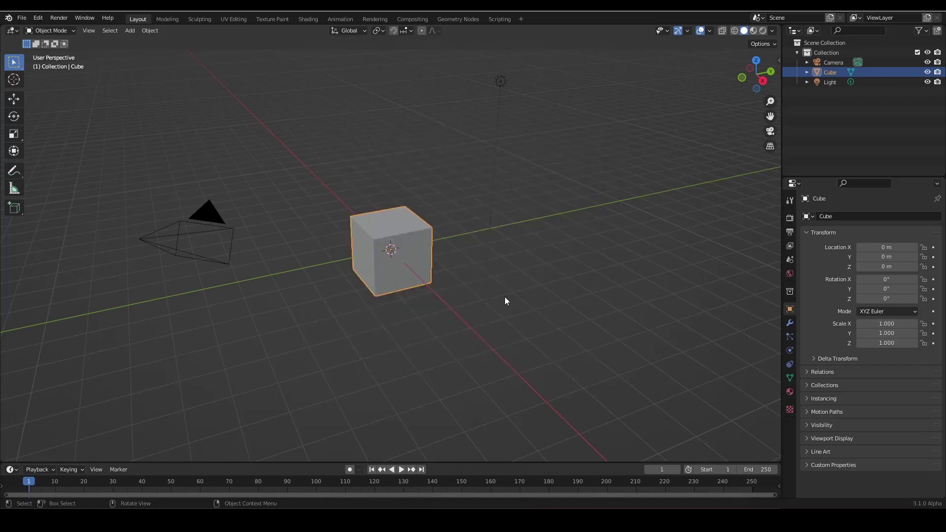
Orbit the viewport around the default cube.
middle_click_drag(418, 186, 467, 227)
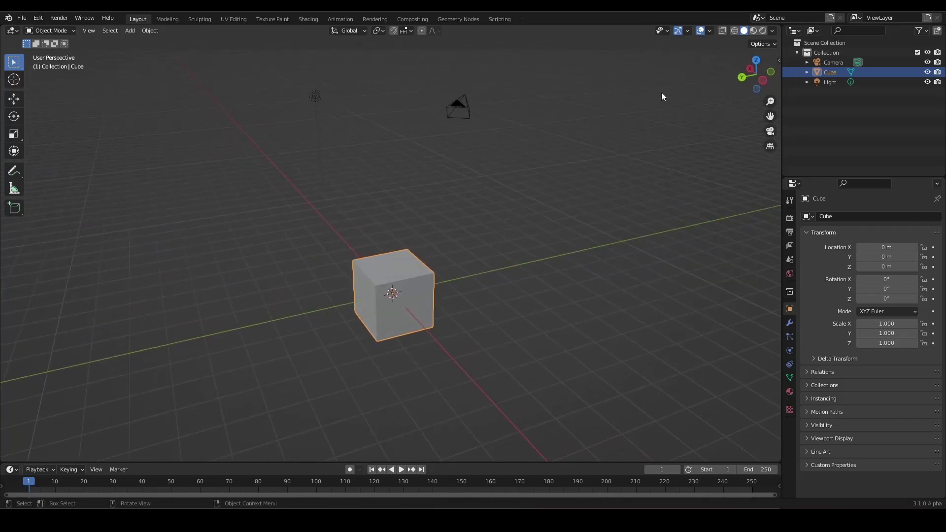
mouse_move(593, 175)
middle_mouse_down()
mouse_move(602, 143)
mouse_move(601, 173)
middle_mouse_up()
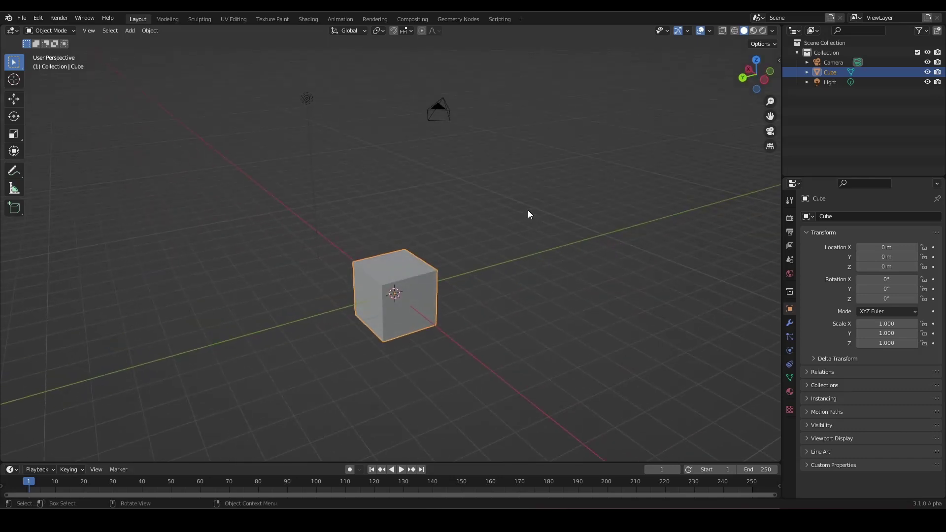
middle_click_drag(527, 211, 539, 209)
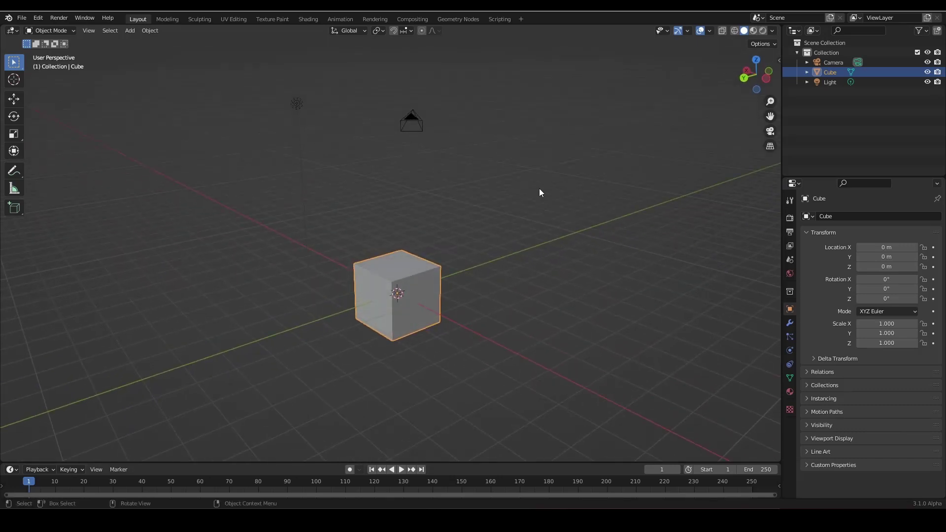
Show the sidebar Item transform panel, deselect the cube, and enlarge the timeline area upward.
left_click(778, 60)
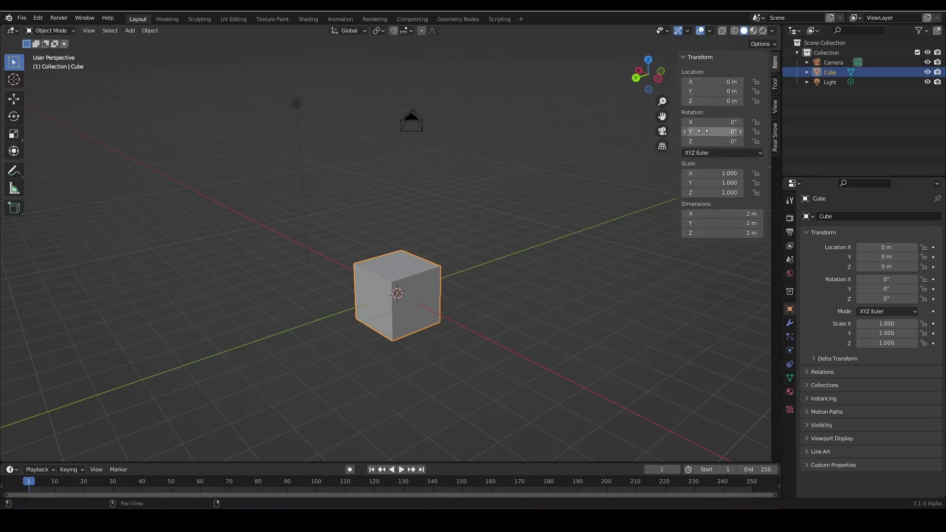
mouse_move(706, 101)
left_mouse_down()
mouse_move(744, 101)
mouse_move(656, 101)
mouse_move(759, 101)
mouse_move(660, 101)
mouse_move(709, 101)
left_mouse_up()
left_click(516, 459)
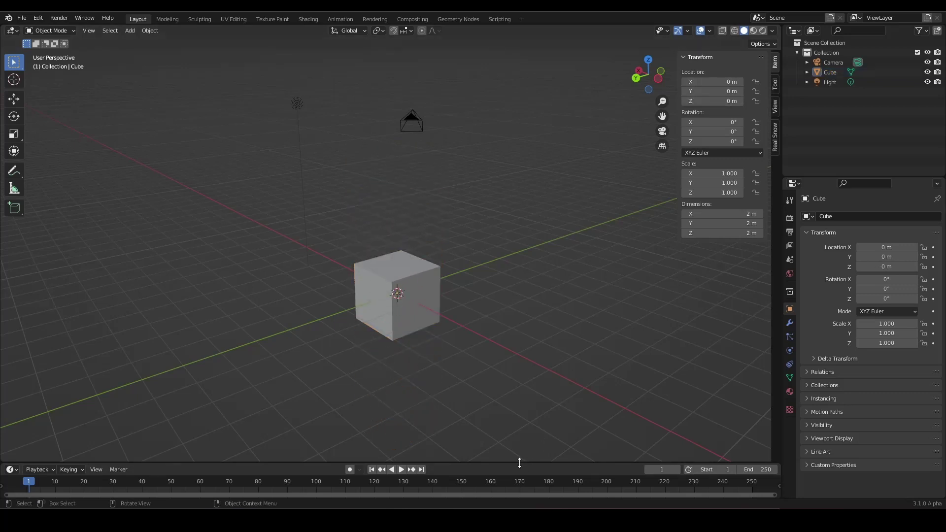
left_click_drag(517, 462, 492, 173)
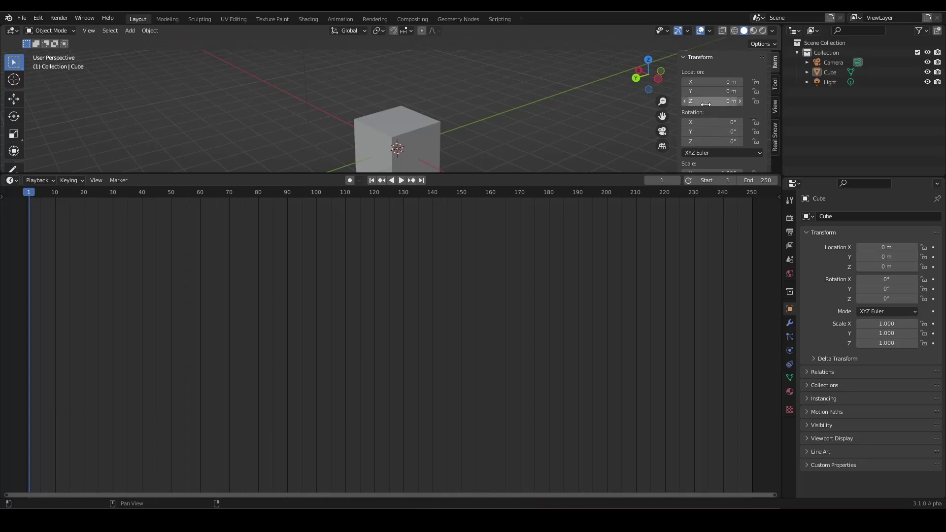
Keyframe the cube's location at frame 1 (0 m) and frame 250 (Z about 2.85 m).
key("i")
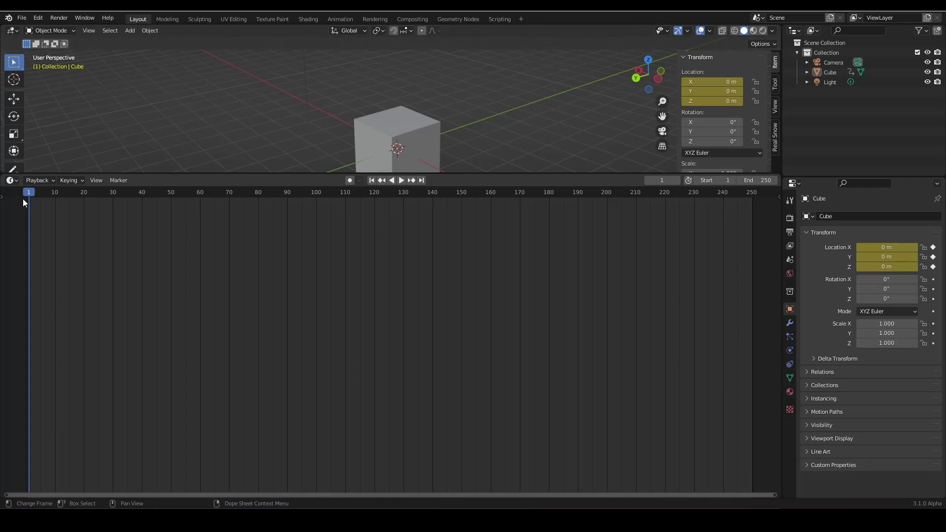
left_click_drag(29, 194, 752, 213)
mouse_move(713, 100)
left_mouse_down()
mouse_move(749, 101)
mouse_move(705, 102)
left_mouse_up()
key("i")
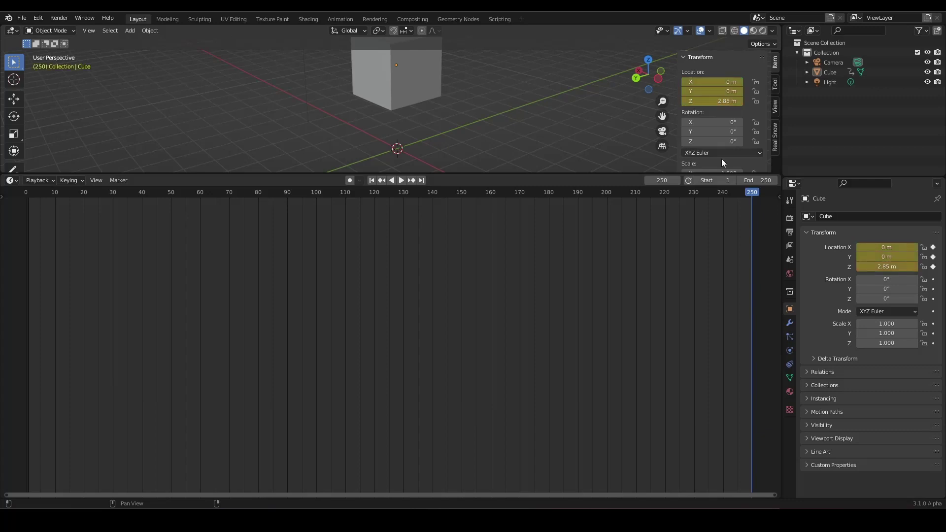
Play the animation from around frame 60 to watch the cube rise, then stop playback.
left_click_drag(746, 191, 200, 214)
key("space")
scroll(397, 98, "down", 4)
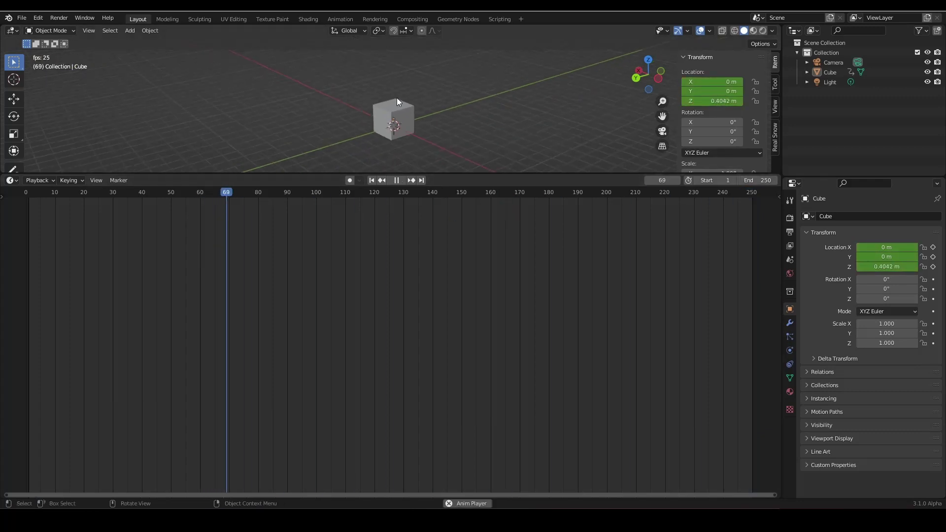
middle_click_drag(440, 116, 413, 103)
scroll(413, 103, "up", 3)
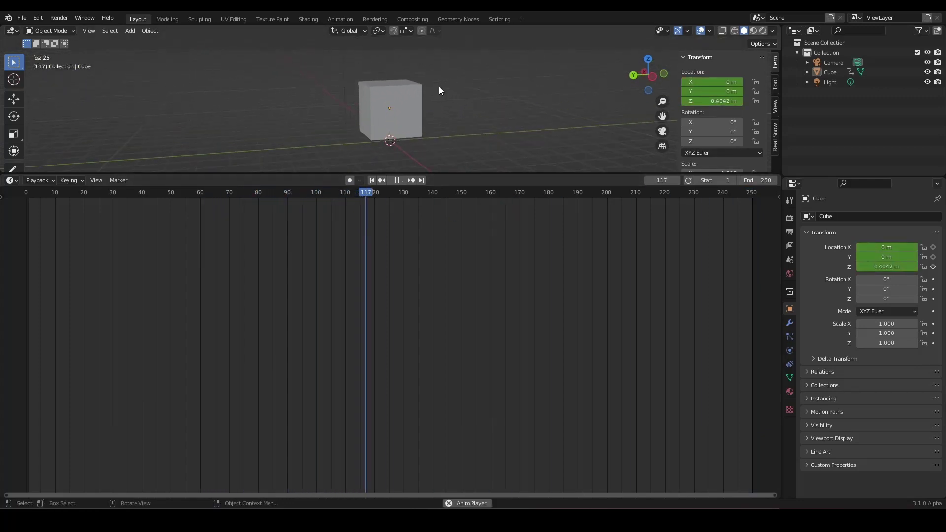
key("space")
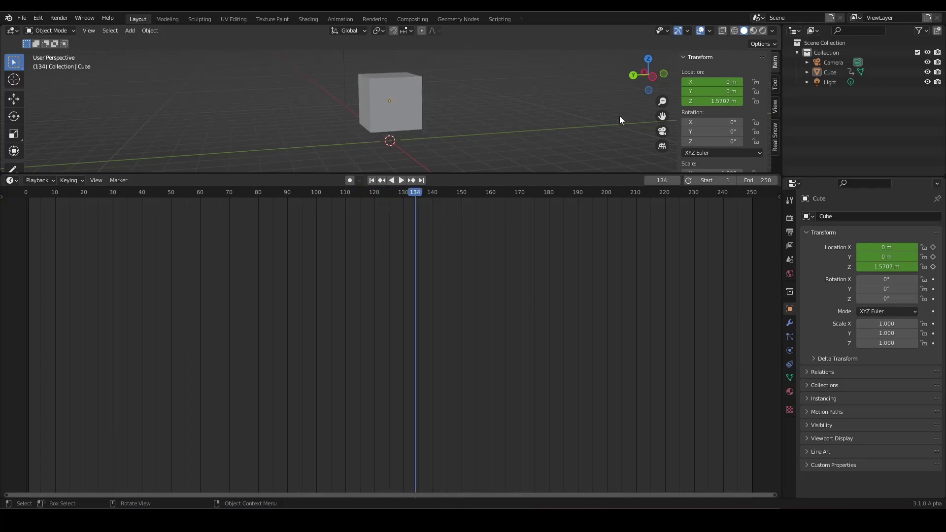
double_click(712, 100)
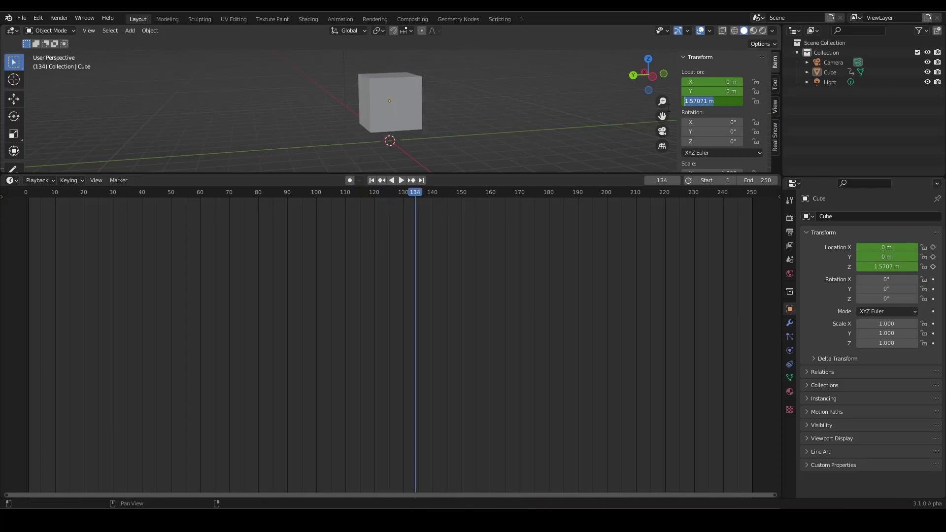
key("Escape")
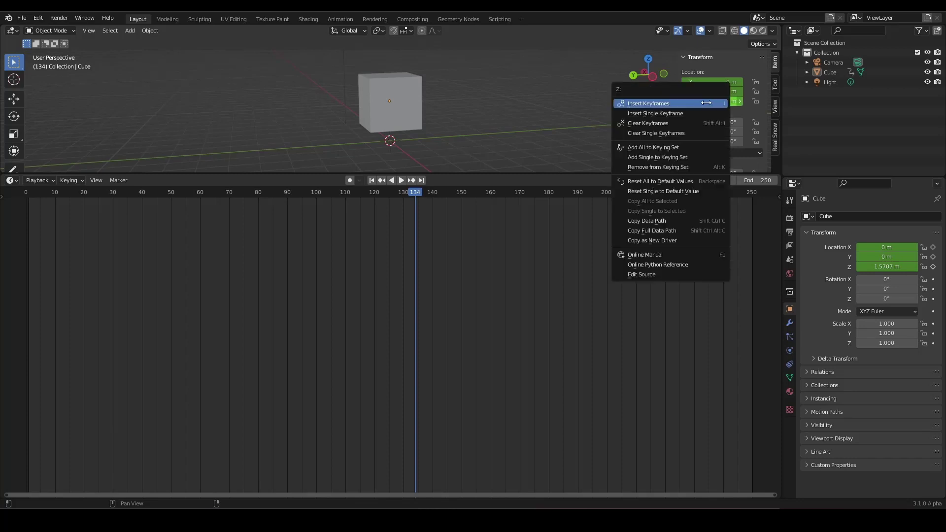
Clear the cube's location keyframes, reset it to the origin with Alt+G, and shrink the timeline.
right_click(713, 102)
left_click(704, 123)
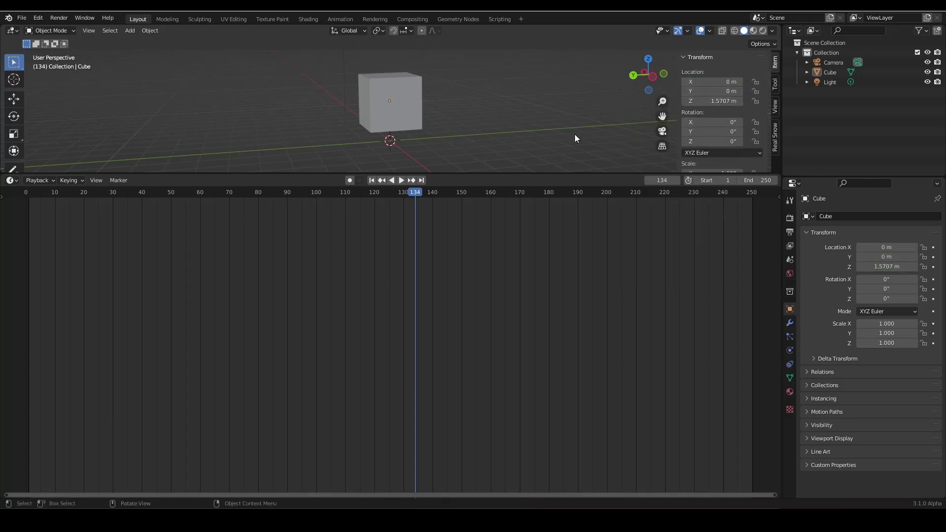
middle_click_drag(365, 133, 386, 138)
left_click(395, 100)
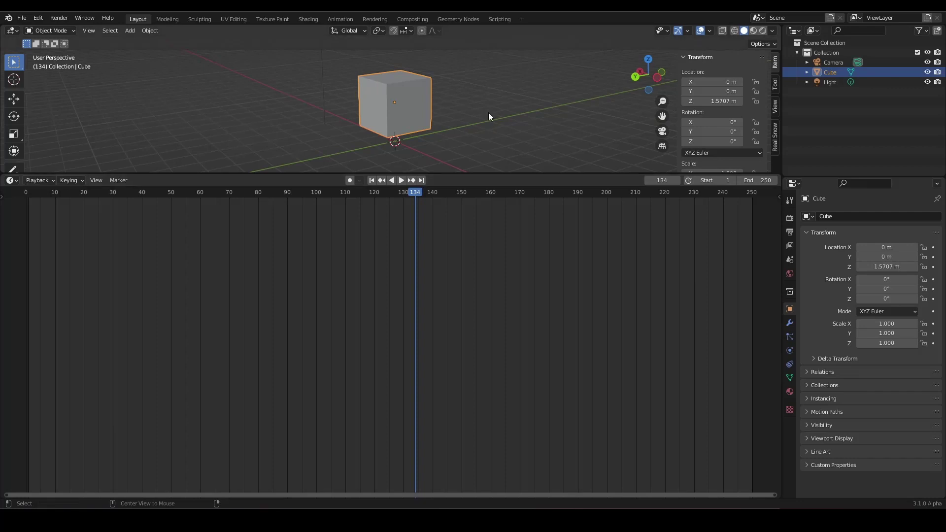
key("alt+g")
middle_click_drag(432, 115, 417, 142)
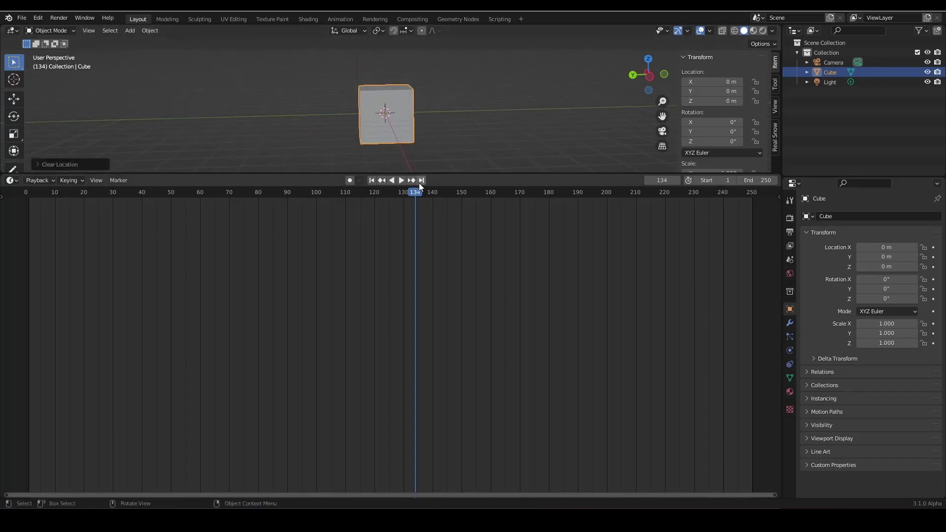
left_click_drag(421, 172, 421, 319)
Check that Location Z stays at 0 m, cancelling a test slide of the value.
middle_click_drag(350, 215, 375, 226)
scroll(366, 222, "up", 1)
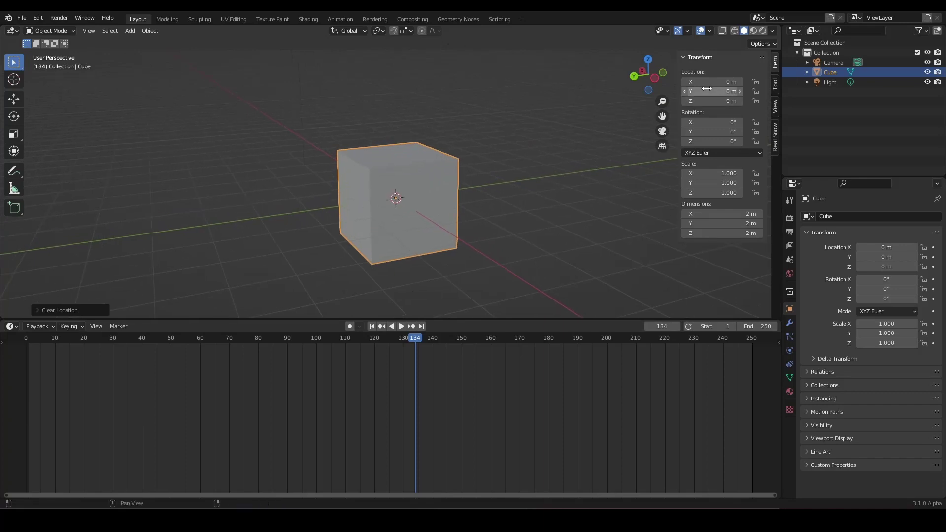
left_click(717, 101)
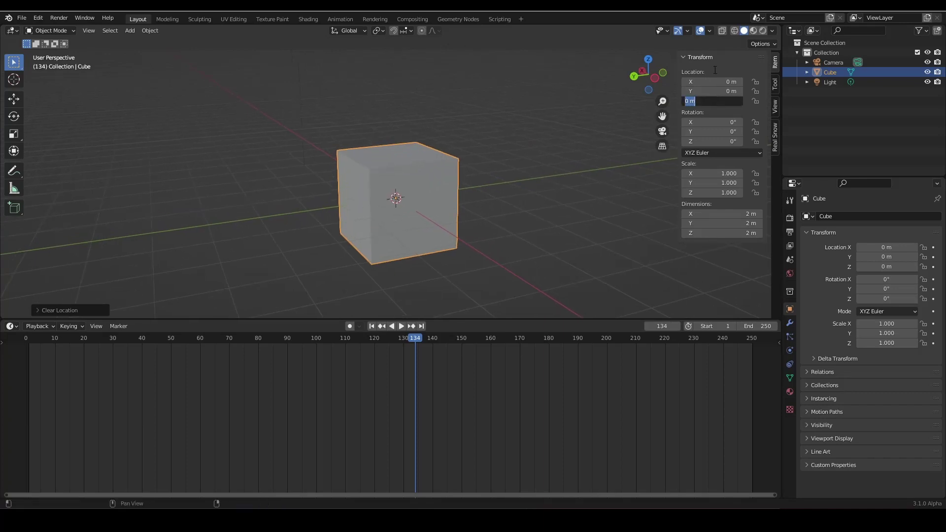
left_click(714, 70)
middle_click_drag(452, 187, 474, 205)
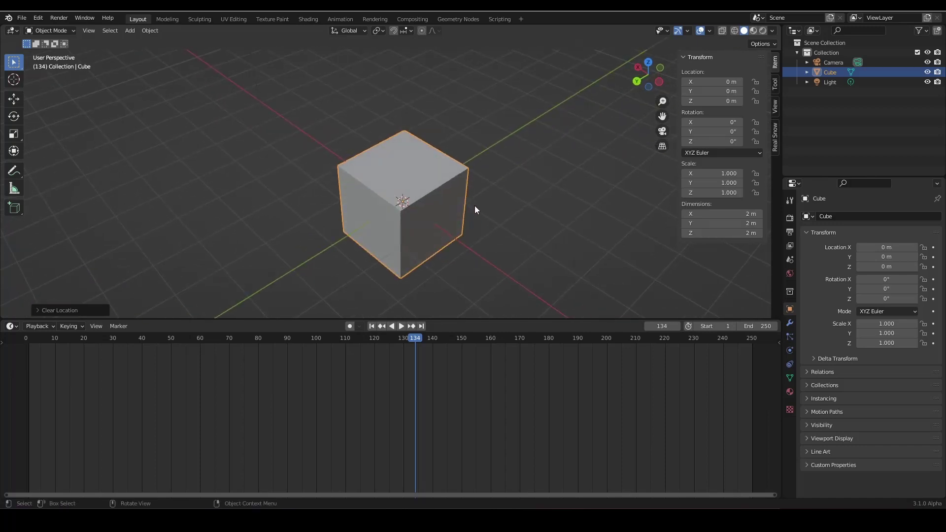
left_click_drag(691, 105, 695, 105)
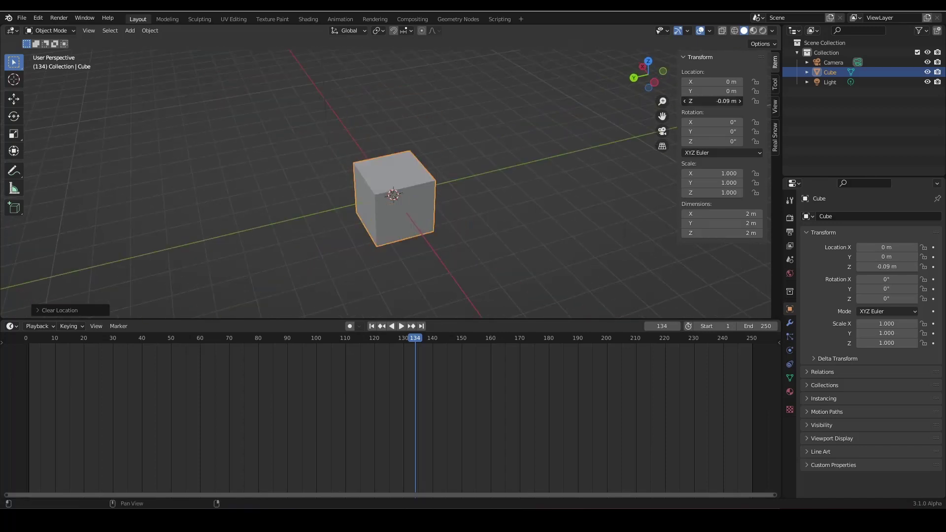
right_click(690, 105)
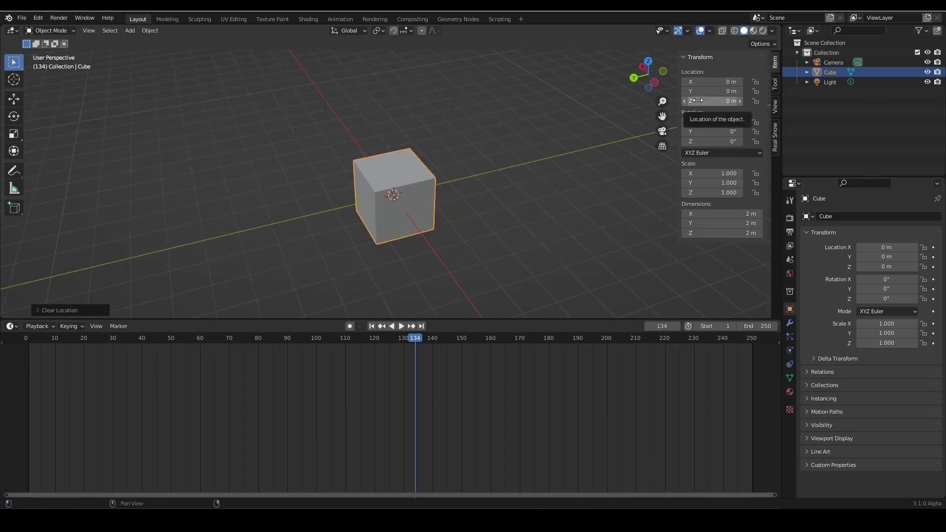
Enter the driver expression #frame into the cube's Location Z field.
left_click(698, 100)
type("#")
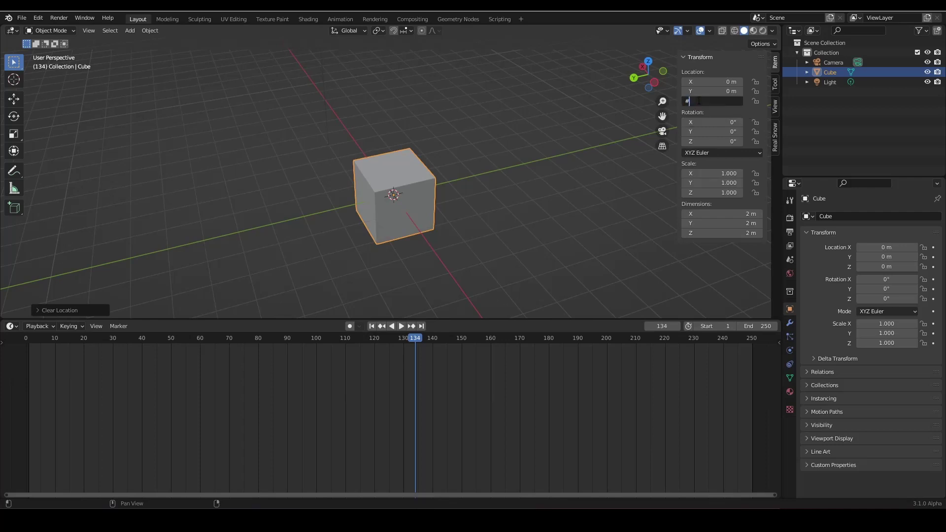
type("frame")
key("Return")
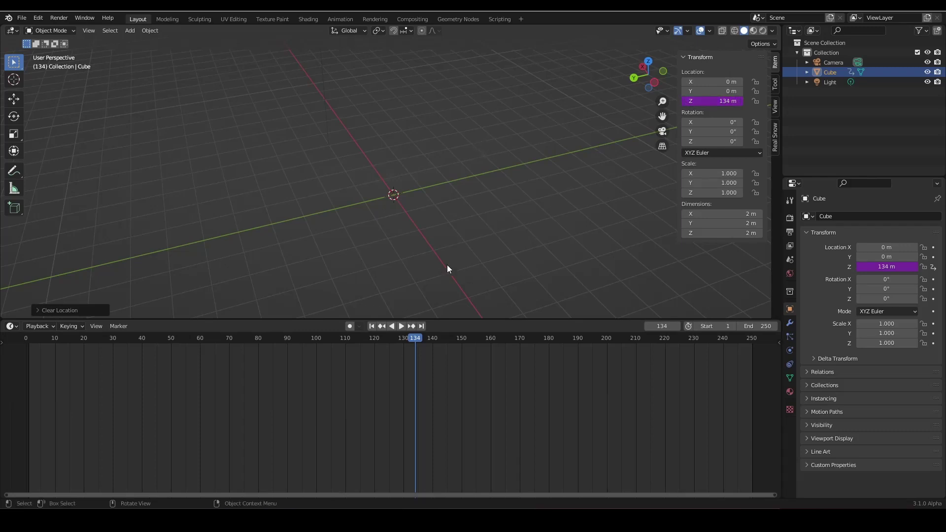
Scrub the playhead to frame 0 and step a few frames to watch the cube rise.
left_click_drag(413, 338, 27, 340)
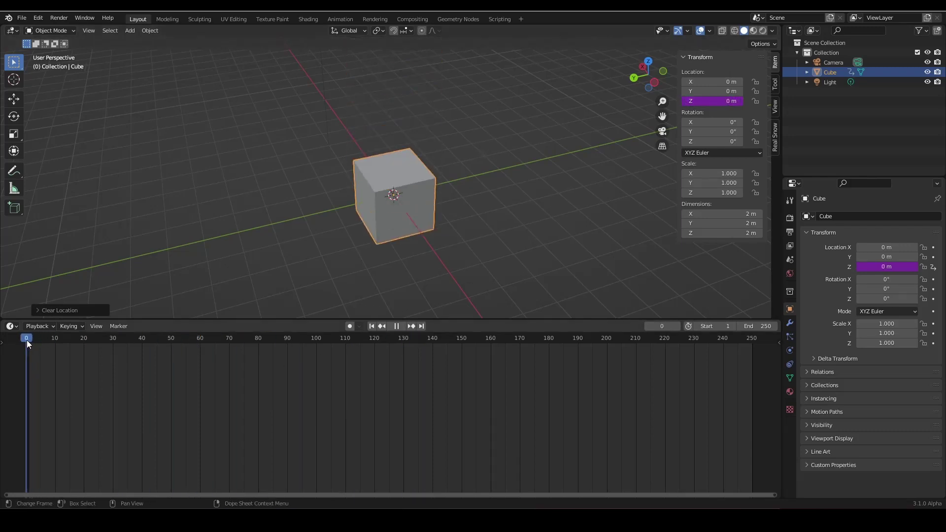
middle_click_drag(397, 185, 430, 180)
scroll(416, 178, "up", 2)
scroll(416, 179, "up", 1)
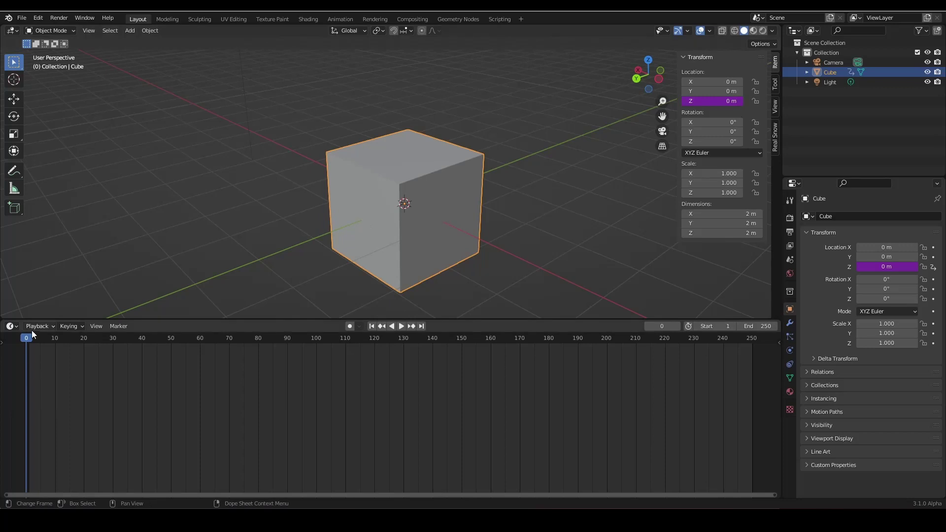
left_click_drag(31, 338, 27, 338)
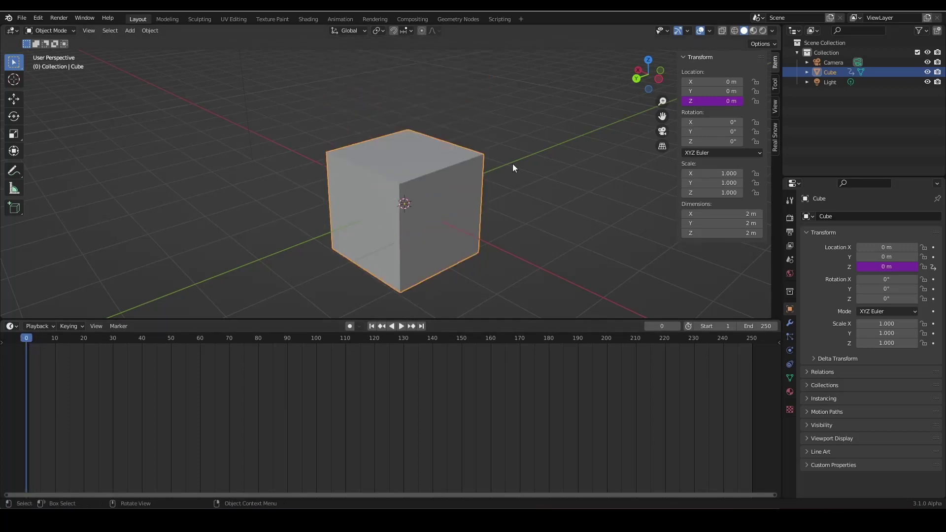
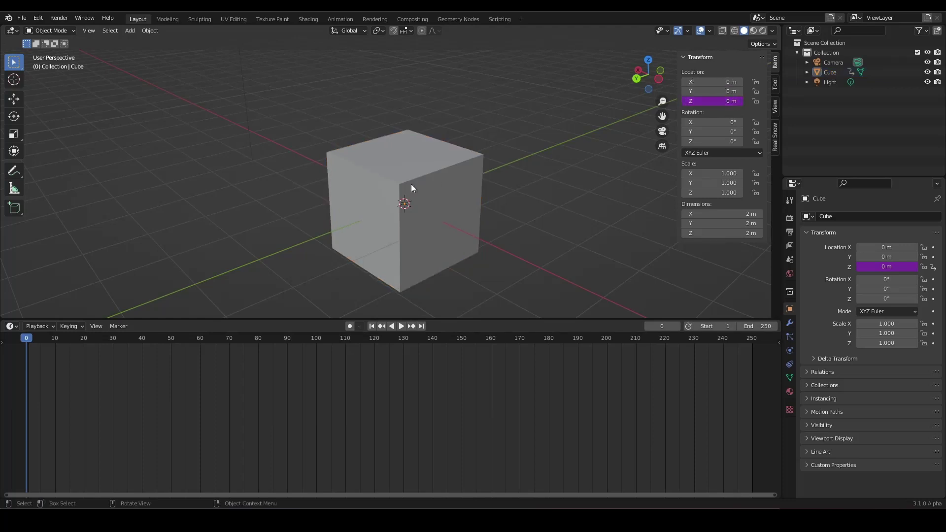
Step and scrub through frames while orbiting to confirm the cube's height equals the frame number.
key("Right")
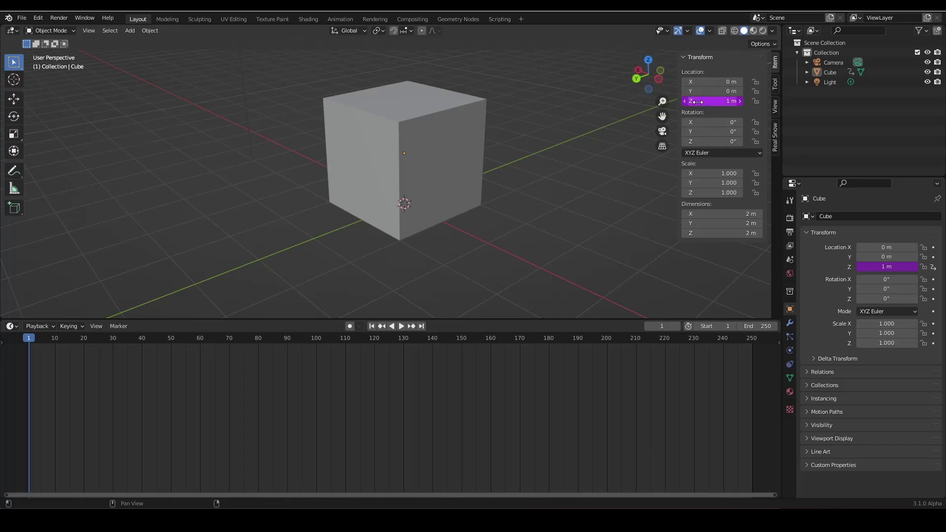
key("Right")
key("Right")
key("Right")
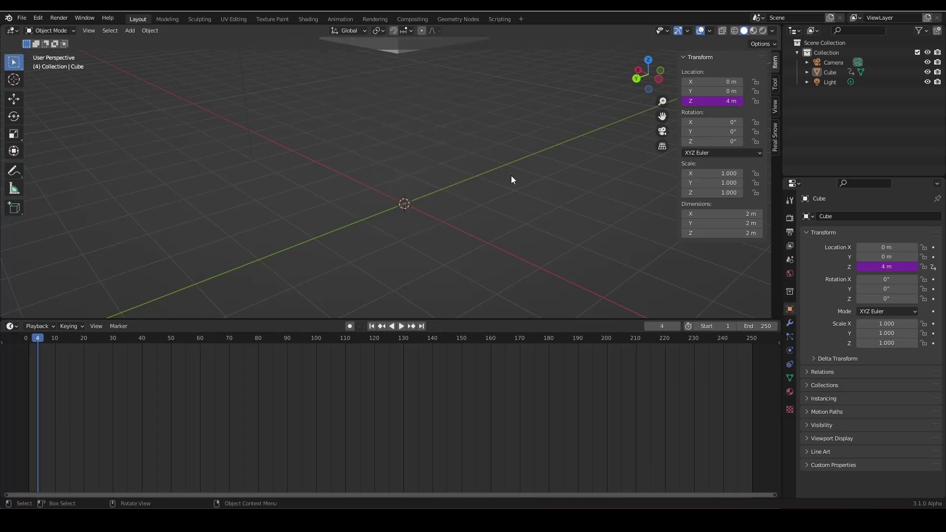
key("Left")
key("Left")
key("Left")
key("Left")
middle_click_drag(526, 154, 489, 158)
scroll(489, 158, "down", 5)
middle_click_drag(553, 374, 437, 344, "ctrl")
left_click_drag(327, 341, 348, 355)
scroll(419, 146, "down", 14)
mouse_move(352, 341)
left_mouse_down()
mouse_move(404, 361)
mouse_move(728, 359)
mouse_move(344, 352)
left_mouse_up()
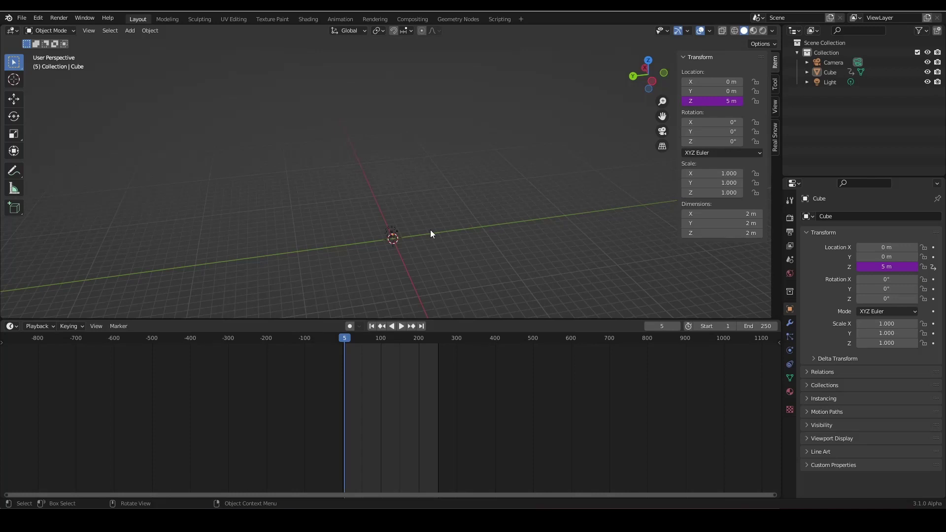
middle_click_drag(430, 229, 414, 209)
left_click_drag(345, 339, 343, 345)
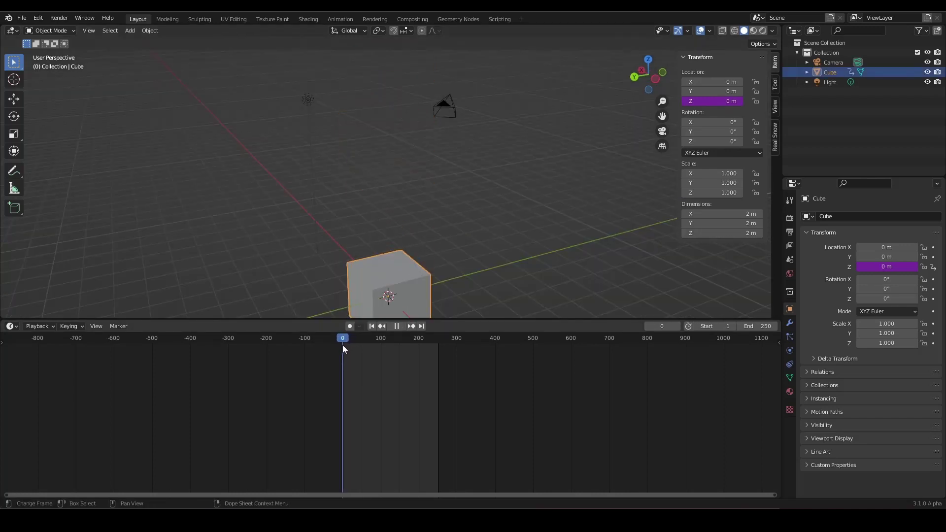
Stop playback and scrub the timeline to check the cube's height around frame 61.
key("space")
scroll(353, 383, "up", 8)
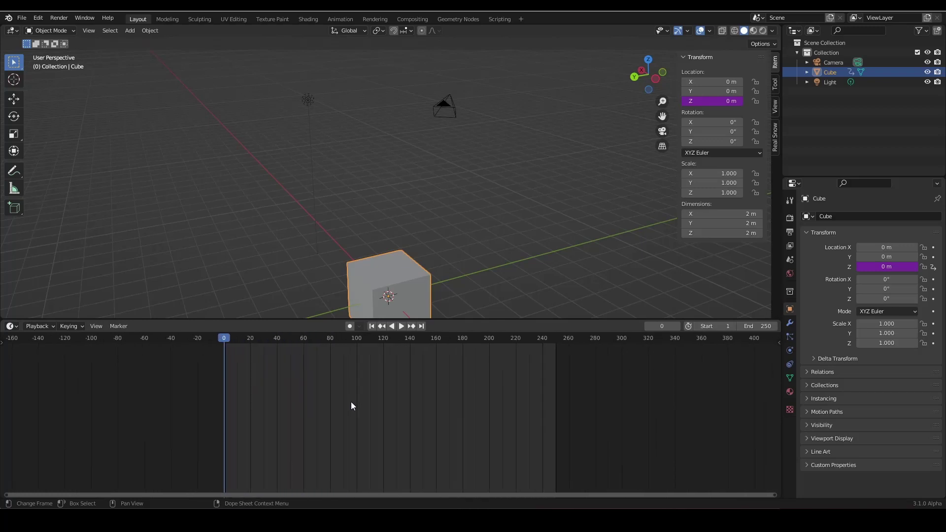
middle_click_drag(349, 415, 345, 412)
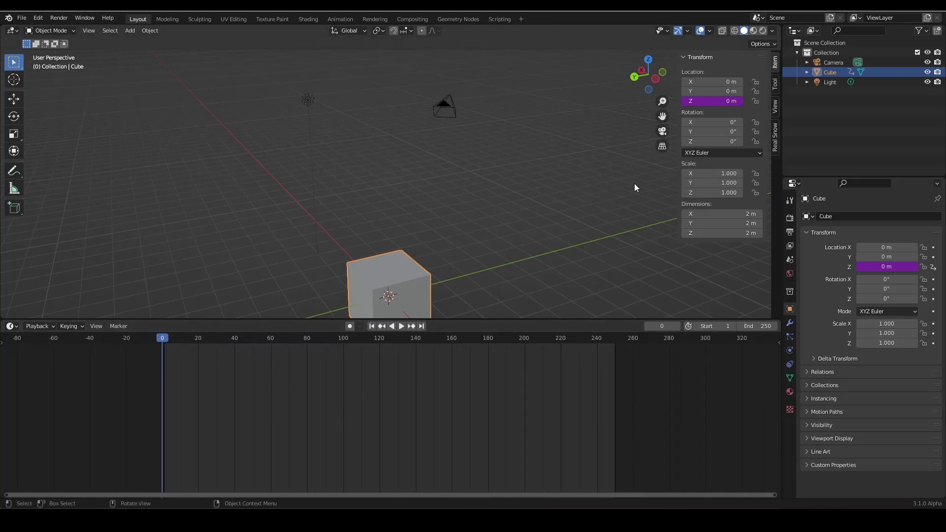
left_click_drag(288, 340, 273, 339)
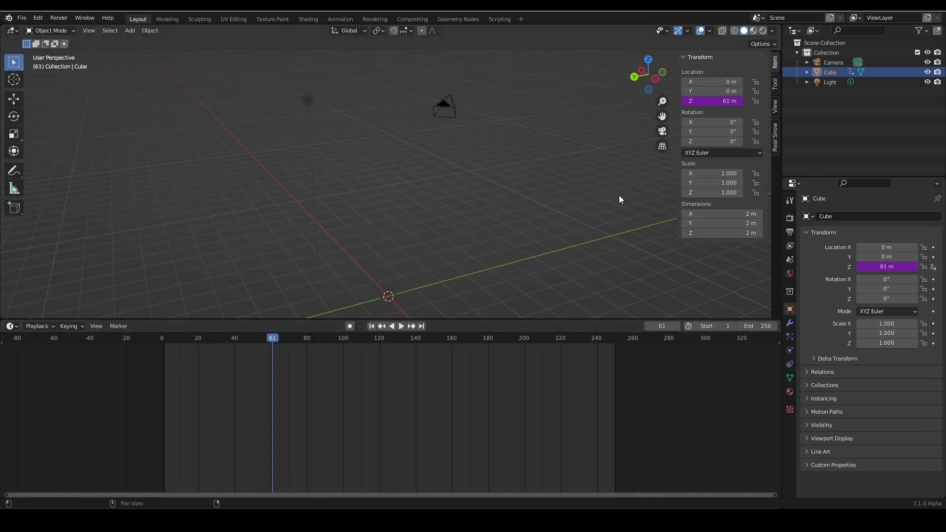
Jump to frame 10, where the cube sits at 10 m, and start editing the Location Z driver.
left_click(181, 337)
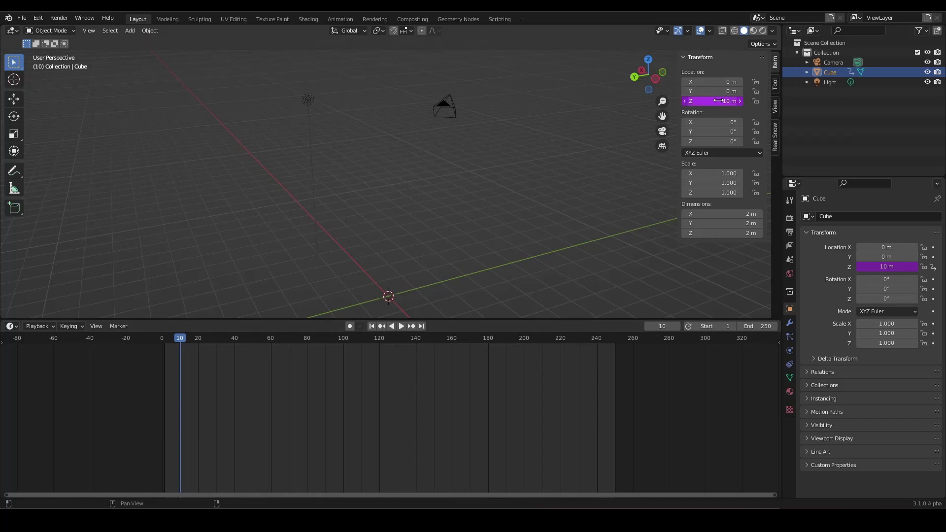
scroll(543, 147, "down", 4)
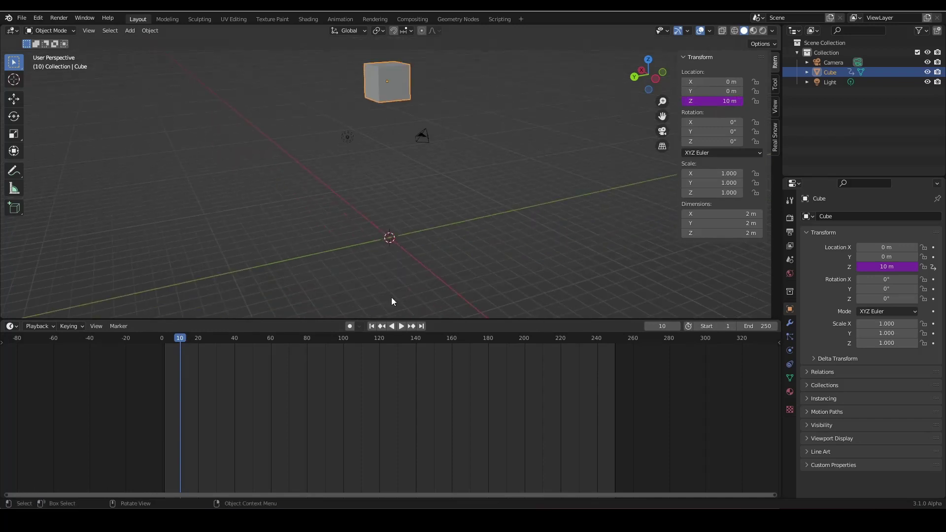
left_click(711, 99)
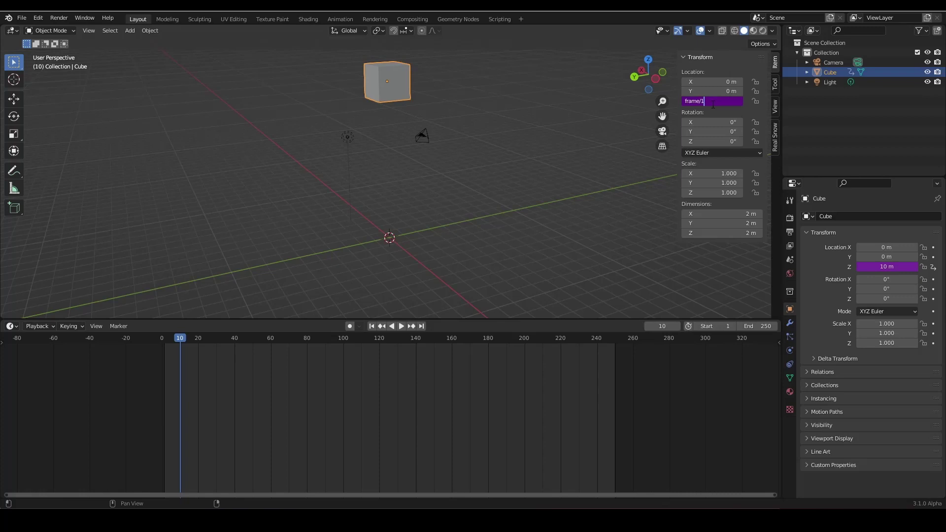
Confirm the frame/10 Z driver, then play and stop the animation.
key("Return")
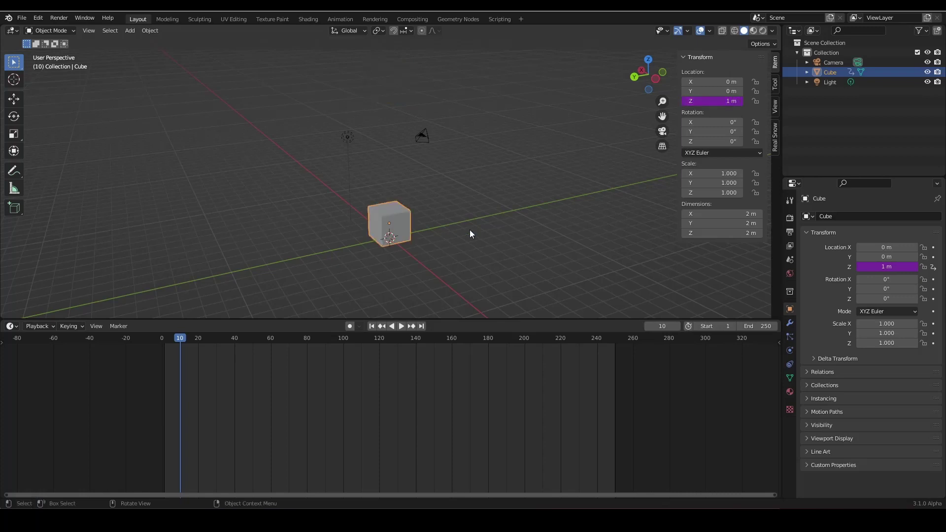
key("space")
left_click_drag(180, 339, 153, 358)
scroll(429, 222, "up", 4)
scroll(427, 222, "down", 4)
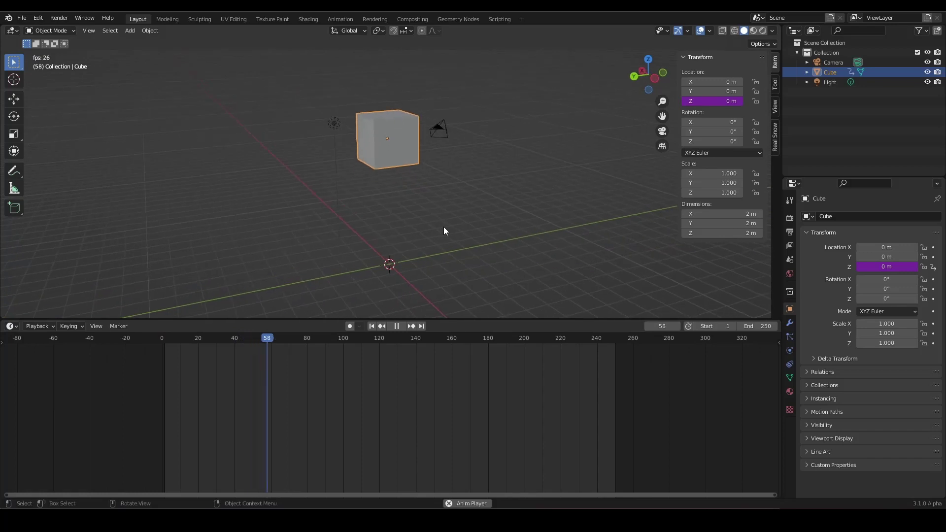
key("space")
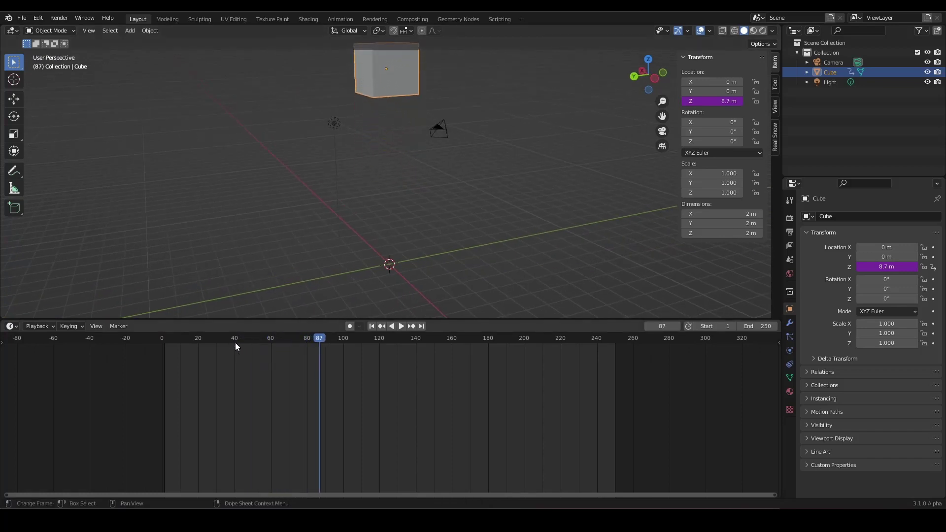
Check the cube's height at frames 40 and 60 and review the Z driver unchanged.
left_click(235, 342)
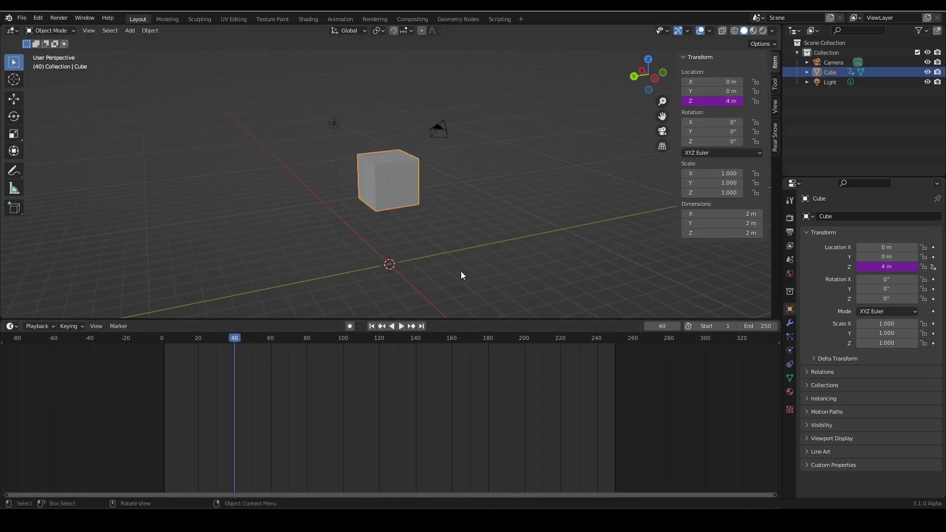
left_click(271, 338)
mouse_move(443, 221)
middle_mouse_down()
mouse_move(405, 238)
mouse_move(454, 224)
middle_mouse_up()
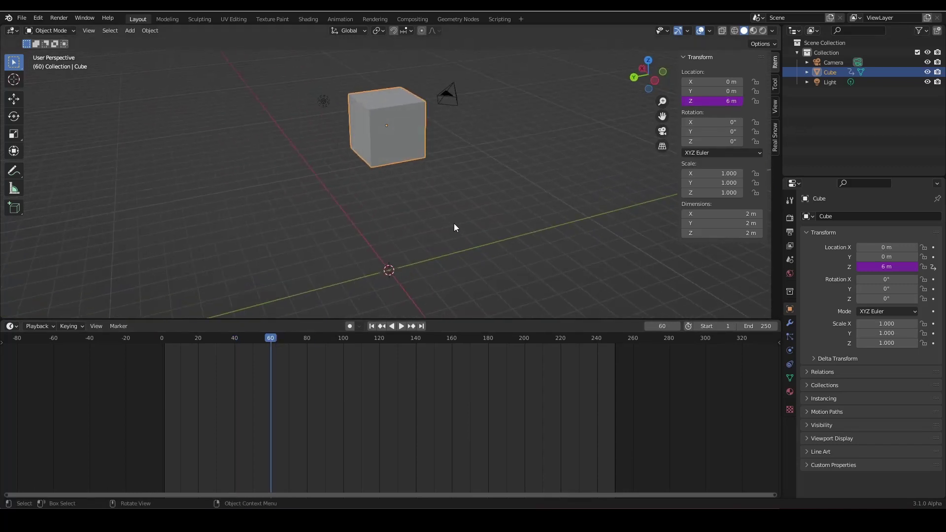
left_click(714, 101)
key("Escape")
Scrub the animation to watch the cube rise, then reopen the Z driver expression.
scroll(441, 196, "down", 2)
middle_click_drag(442, 200, 444, 201)
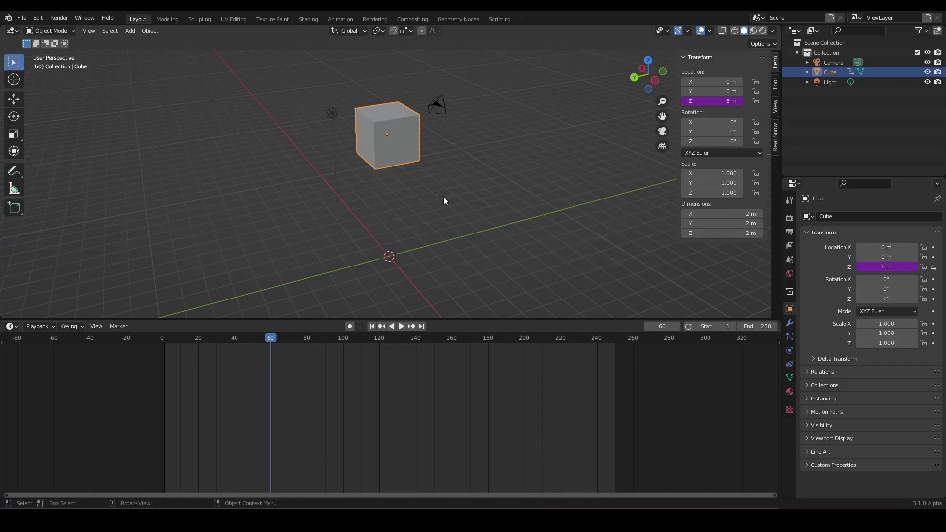
left_click_drag(271, 337, 199, 348)
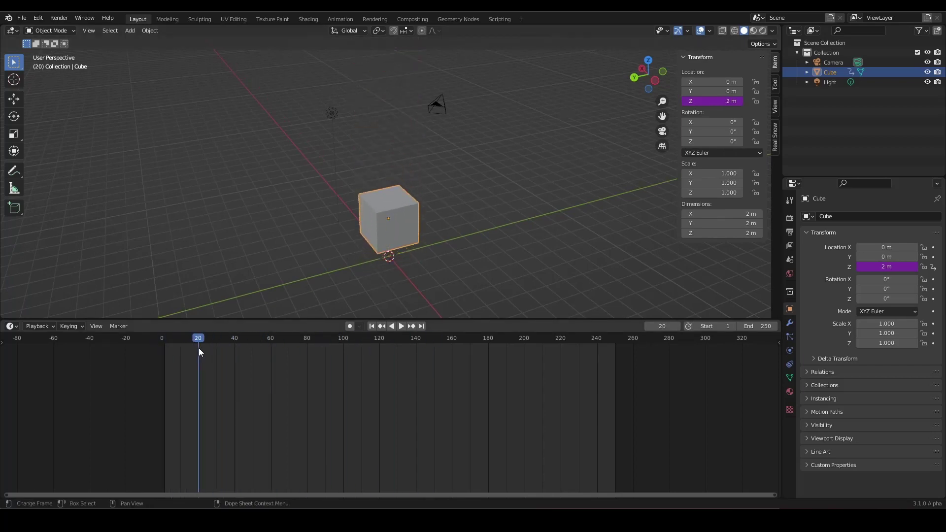
middle_click_drag(427, 257, 434, 226)
scroll(433, 226, "up", 2)
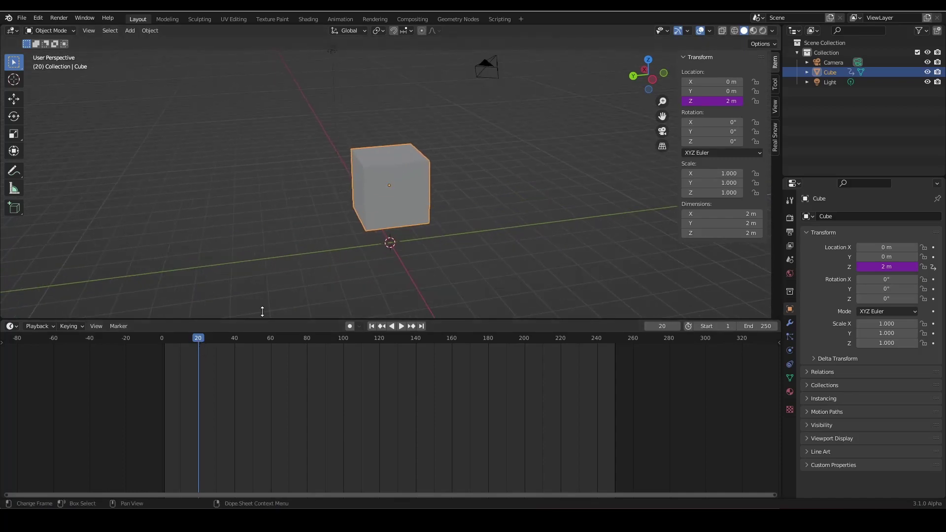
left_click(712, 101)
left_click(724, 65)
Change the Z driver to frame/10+3 and scrub back to frame 0.
left_click(728, 101)
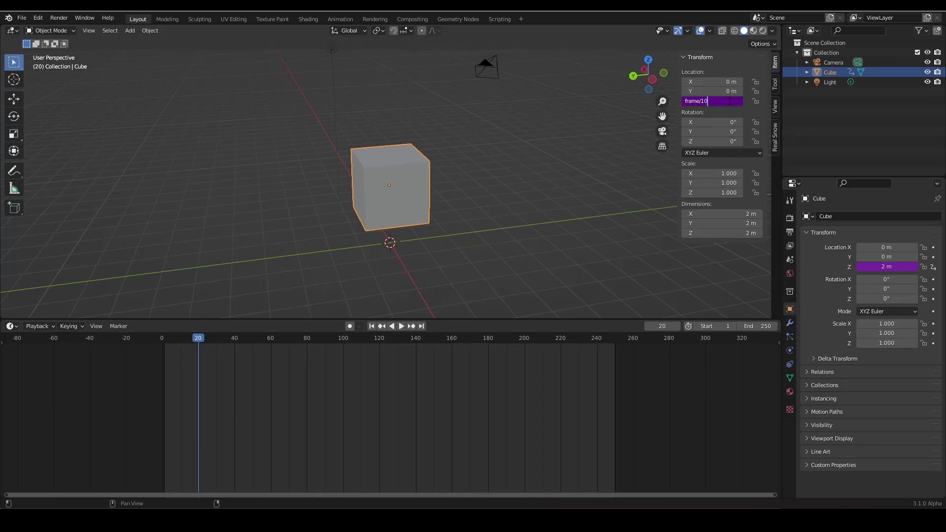
key("Return")
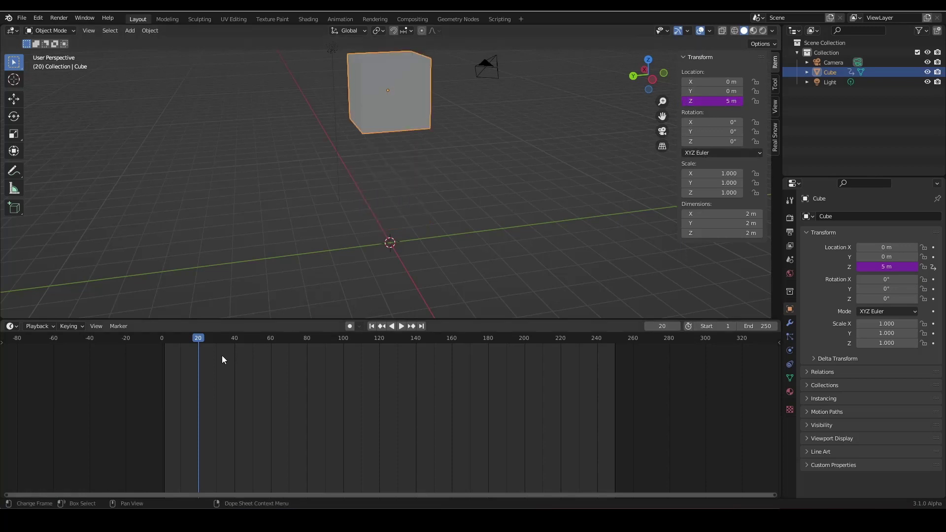
left_click_drag(193, 337, 158, 364)
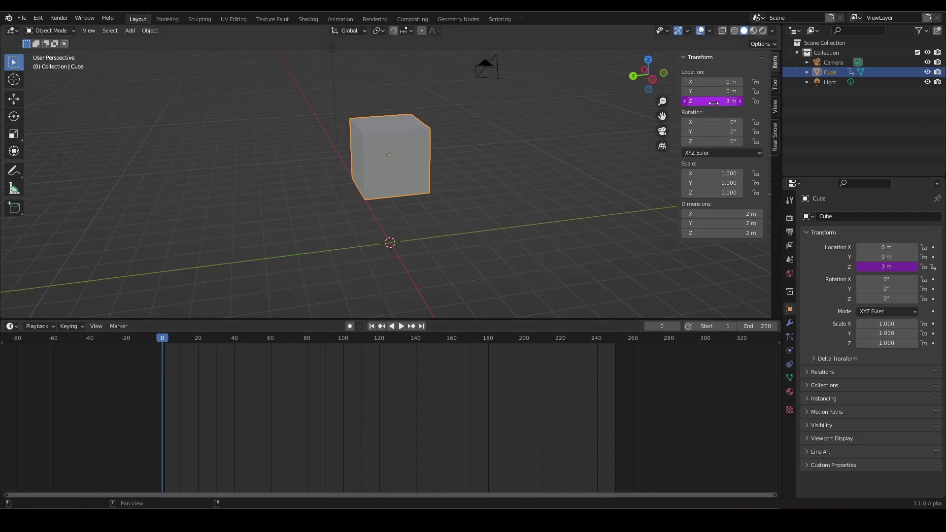
Change the Z driver offset to +5, then to -5.
double_click(714, 103)
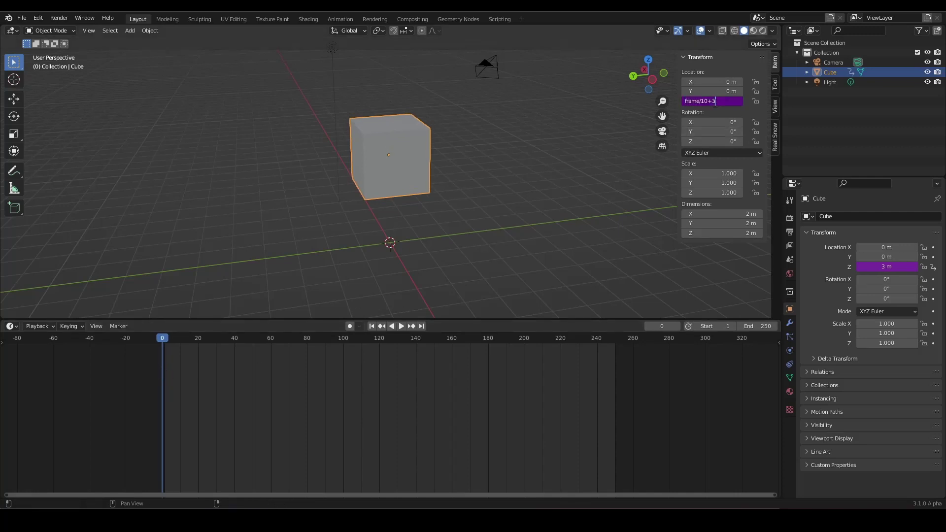
type("5")
key("Return")
double_click(714, 102)
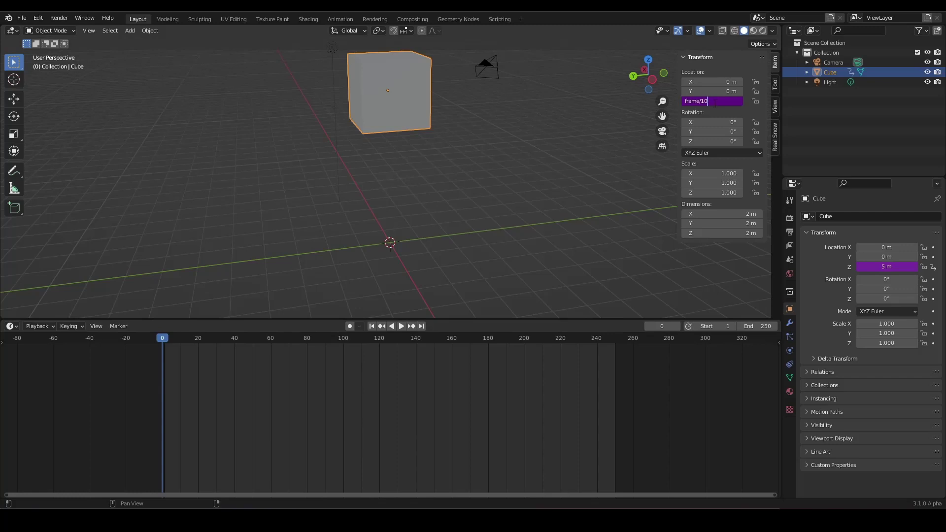
type("-5")
key("Return")
Play the animation to watch the offset cube, then undo back to frame/10 and rewind.
middle_click_drag(490, 215, 468, 143, "shift")
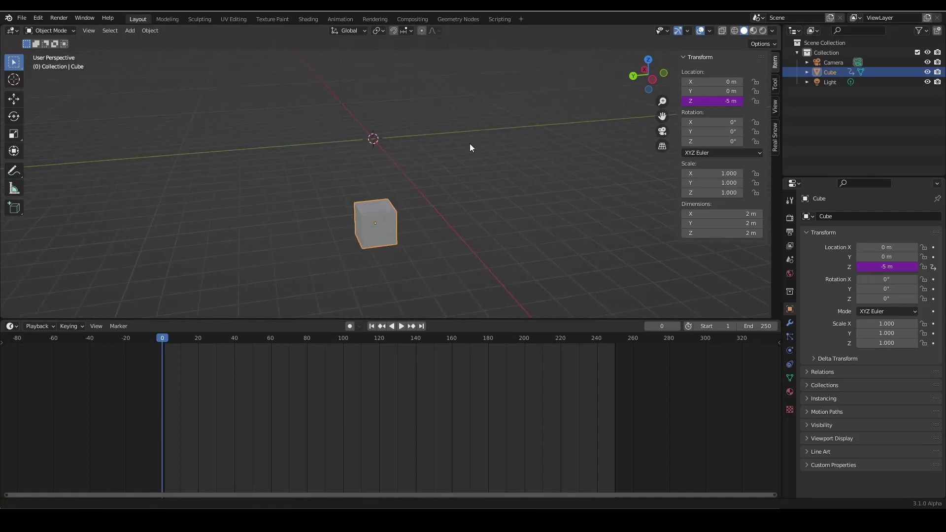
key("space")
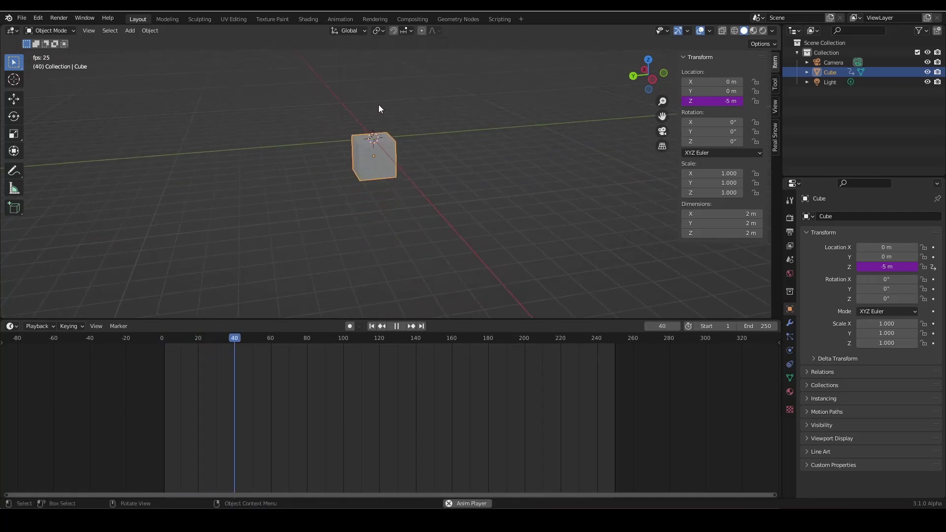
middle_click_drag(420, 73, 450, 160, "shift")
key("space")
key("ctrl+z")
middle_click_drag(449, 201, 449, 244, "shift")
left_click_drag(362, 337, 165, 346)
Replay and rewind the animation to frame 0 with the cube selected.
key("space")
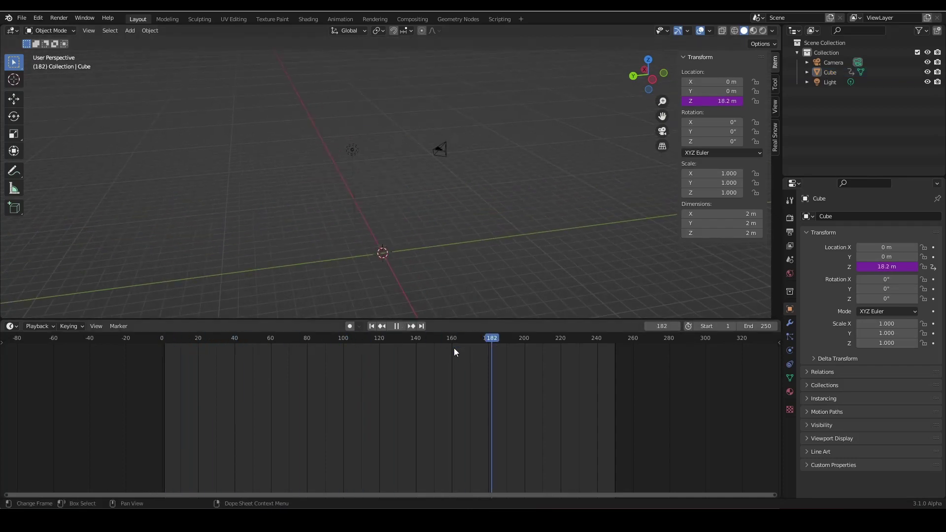
left_click_drag(454, 348, 149, 354)
key("space")
middle_click_drag(443, 265, 441, 170, "shift")
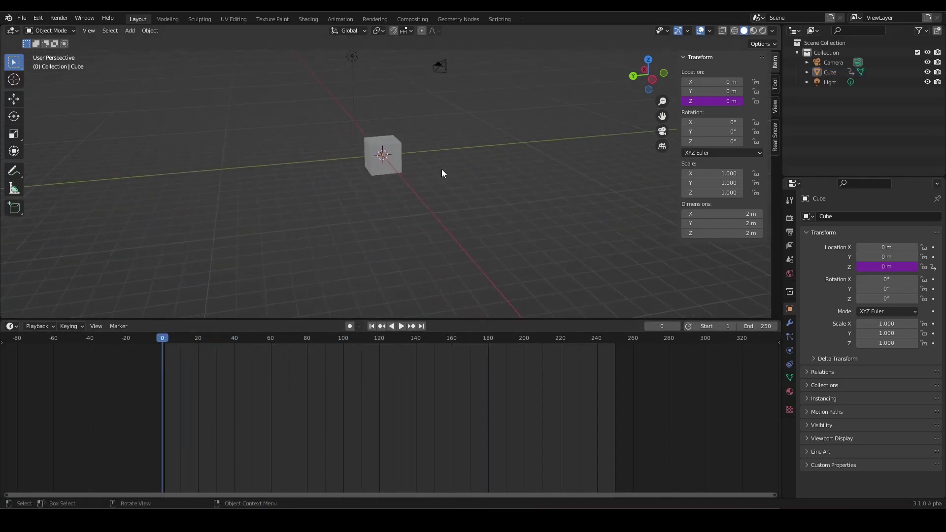
left_click(375, 159)
key("space")
left_click(156, 341)
Change the Z driver to -frame/10 and play the animation to watch the cube sink.
left_click(731, 101)
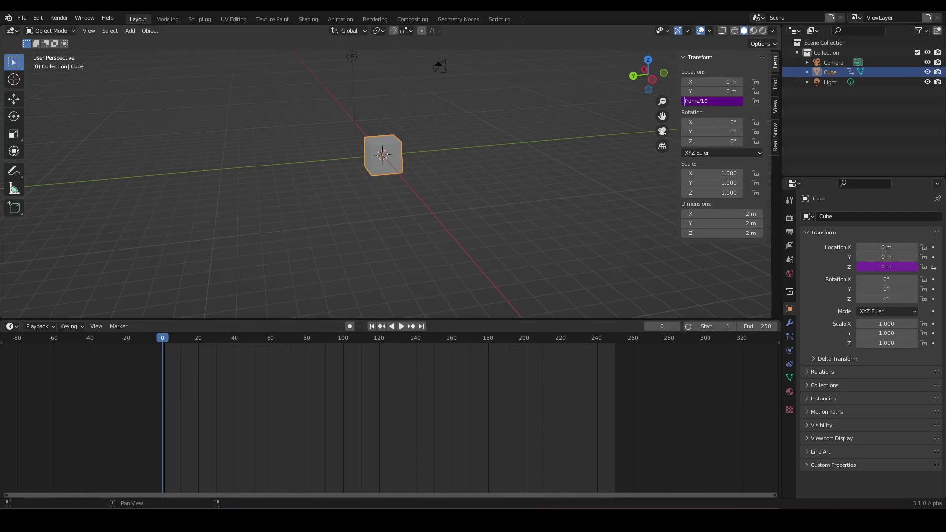
key("Return")
key("space")
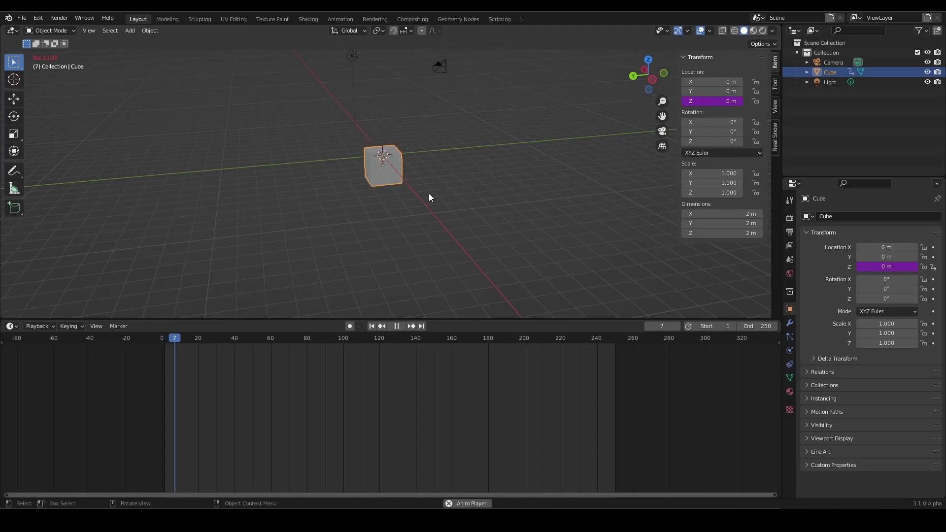
mouse_move(478, 235)
middle_mouse_down()
mouse_move(465, 212)
mouse_move(503, 220)
mouse_move(468, 225)
middle_mouse_up()
key("space")
Return to frame 1, where the cube reads -0.1 m on Z.
left_click(371, 326)
scroll(402, 165, "up", 3)
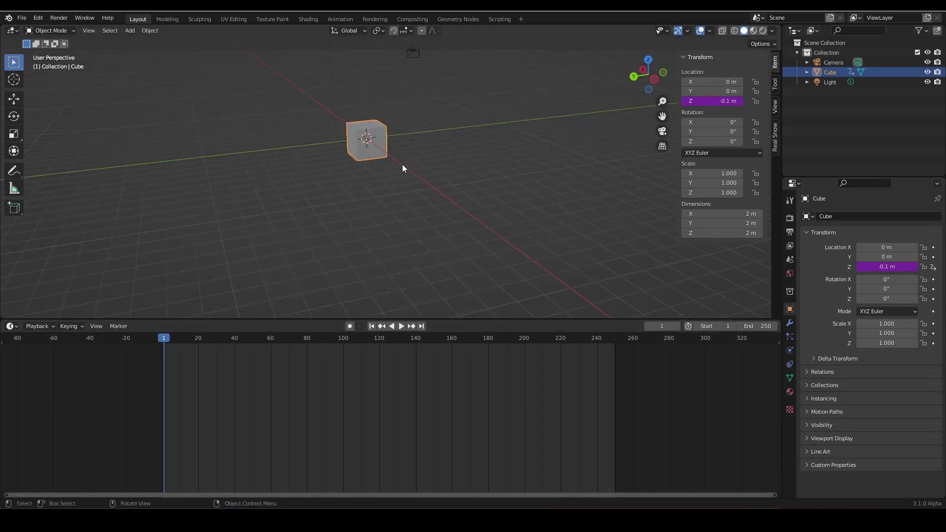
scroll(402, 164, "up", 8)
scroll(402, 164, "down", 5)
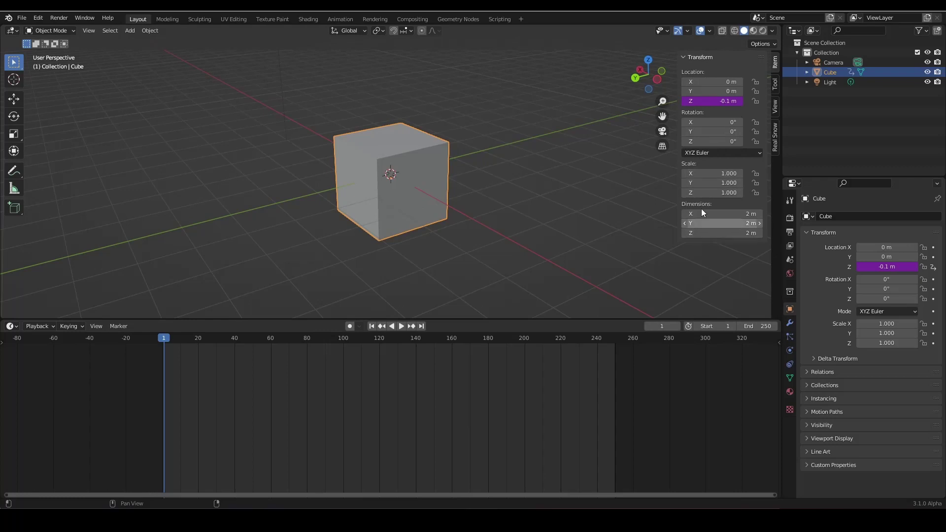
Drive Rotation Z with #frame/10 and play it, then type #frame into Rotation Y.
left_click(710, 143)
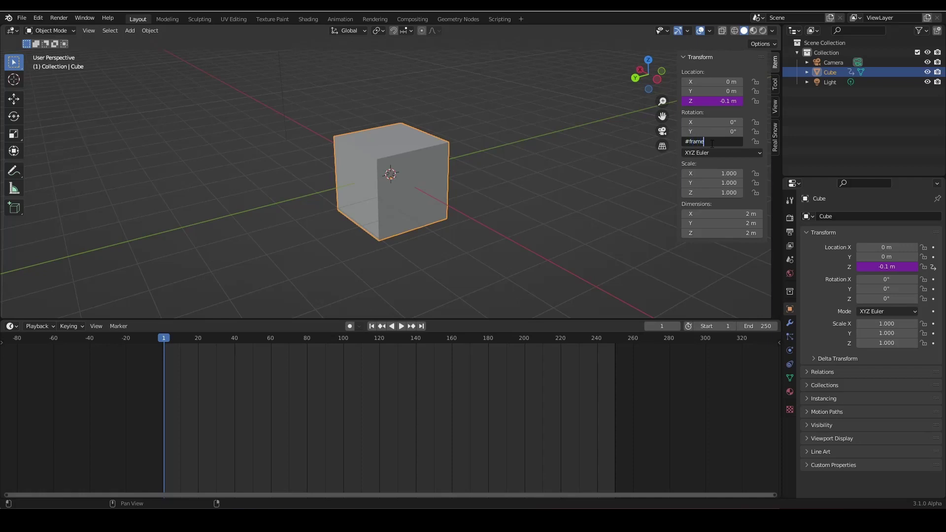
key("Return")
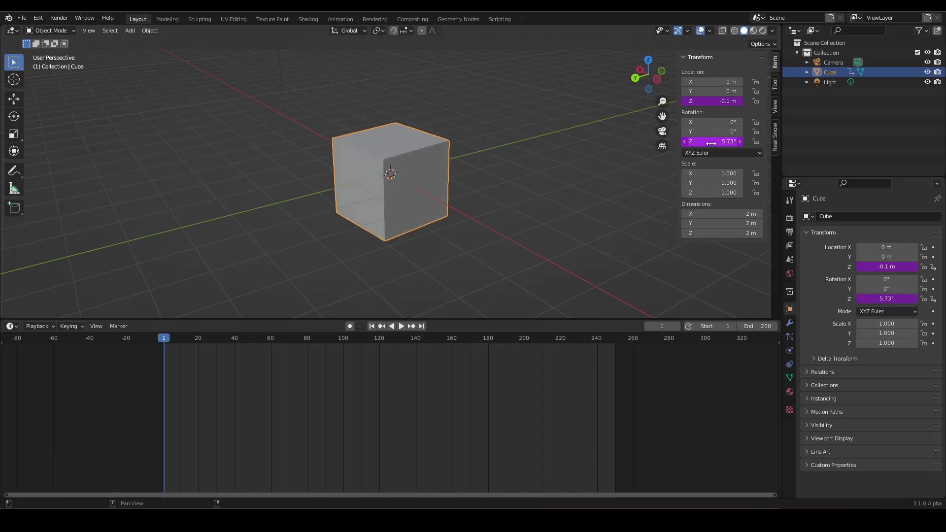
key("space")
scroll(471, 271, "down", 3)
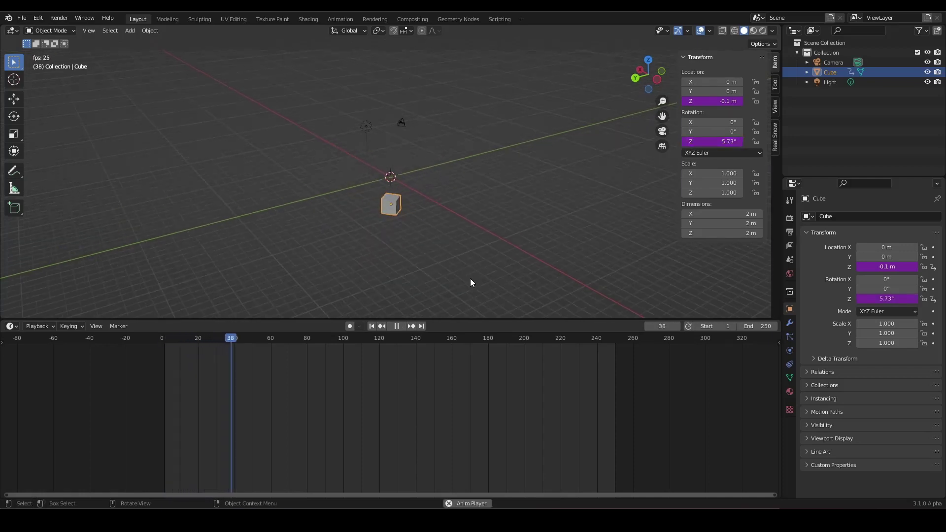
left_click(720, 131)
type("#frame/3")
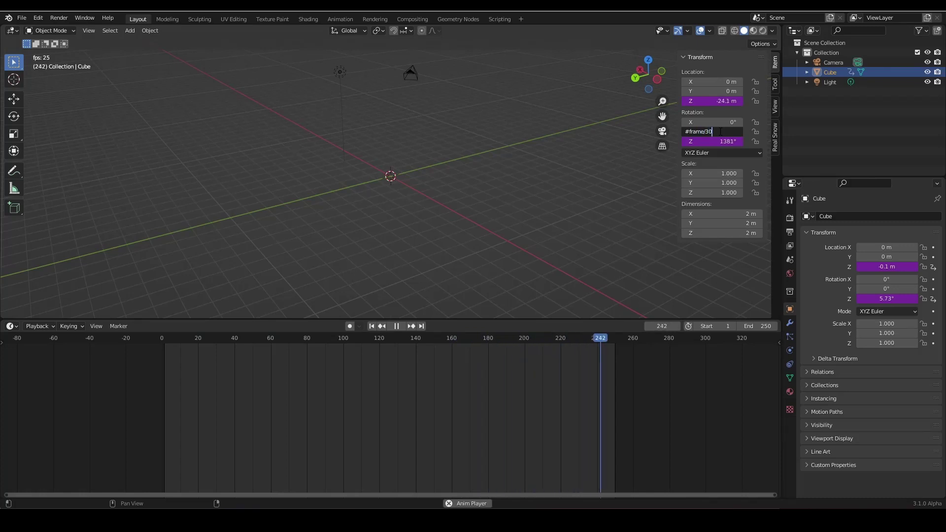
Confirm the #frame Y-rotation driver and stop playback at frame 35 (Y 66.8°, Z 201°).
key("Return")
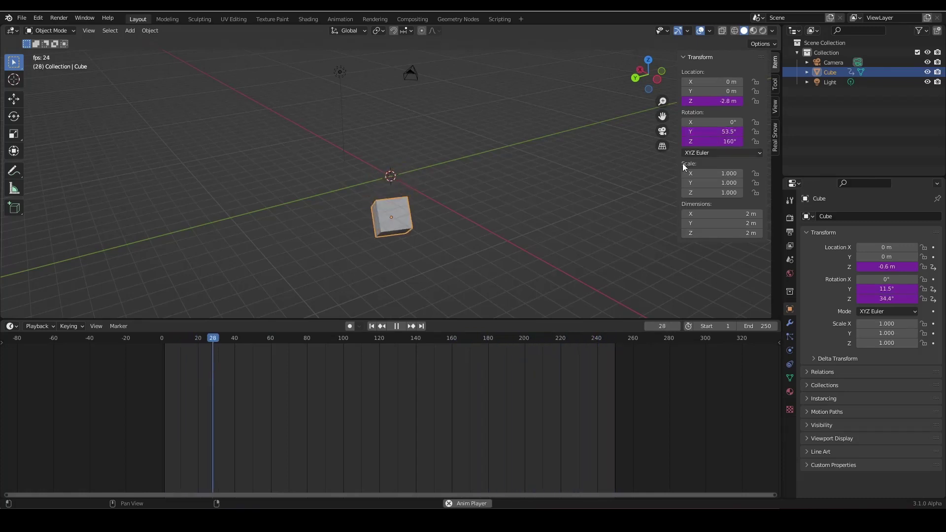
middle_click_drag(483, 227, 504, 145)
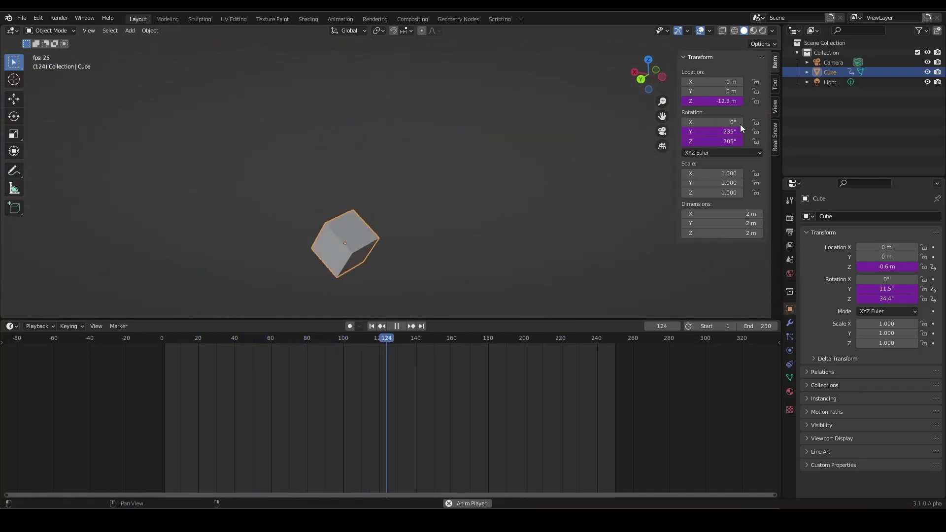
middle_click_drag(491, 369, 469, 354)
scroll(433, 269, "down", 7)
scroll(433, 269, "up", 2)
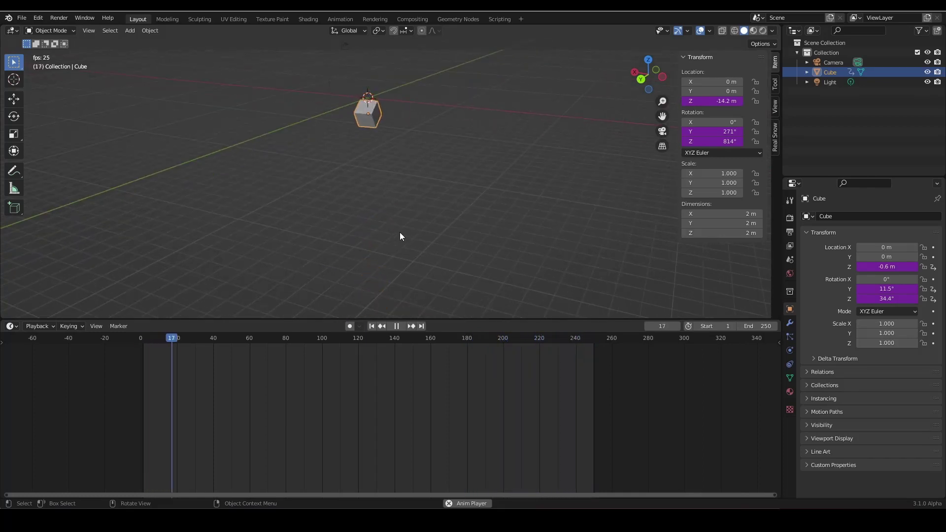
key("space")
middle_click_drag(418, 190, 403, 248)
scroll(433, 244, "up", 4)
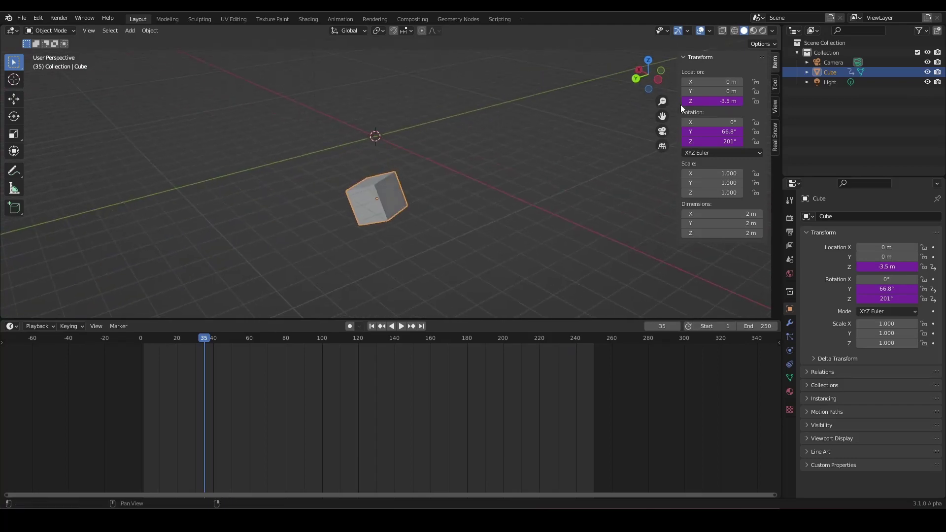
Rewrite the Location Z driver as sin(-frame/10), giving 0.35078 m at frame 35.
left_click(715, 100)
left_click(709, 101)
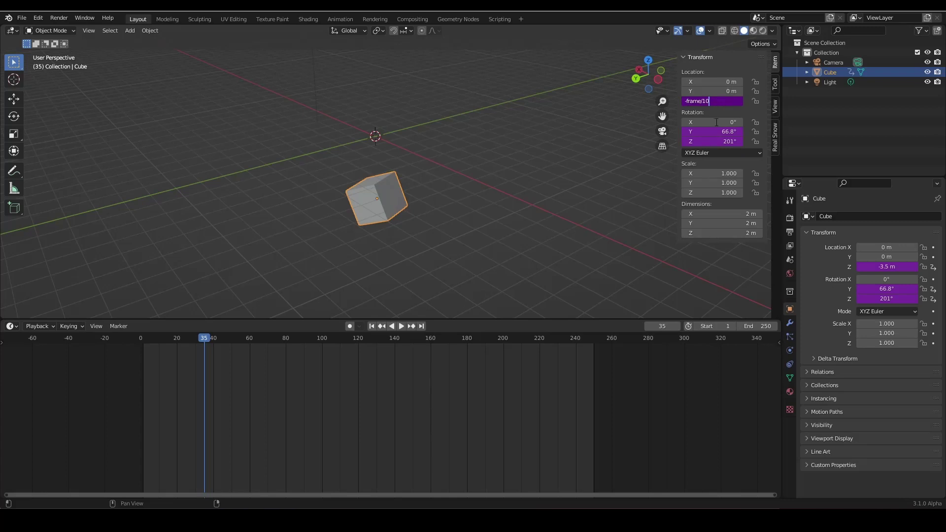
key("Return")
left_click(714, 100)
left_click(724, 115)
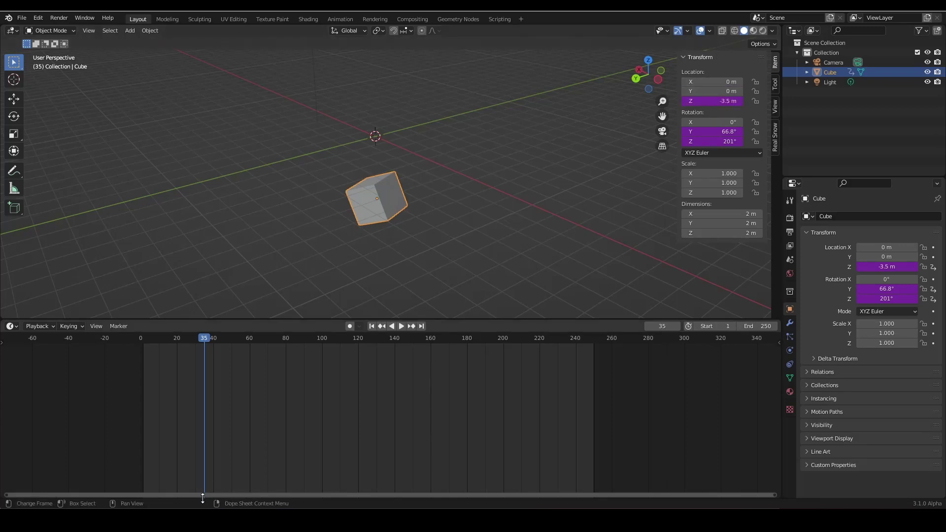
Deselect the cube and reopen the Location Z expression with the cursor at its end.
key("alt+a")
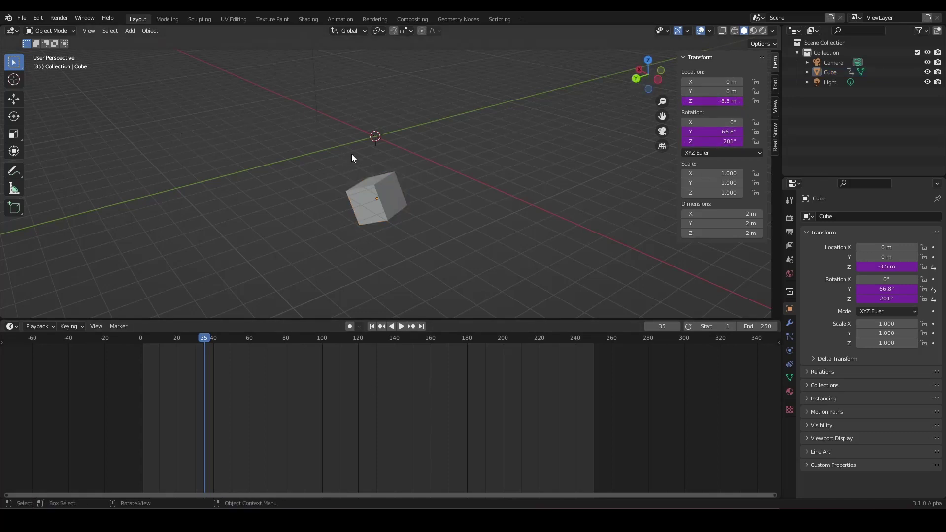
left_click(709, 102)
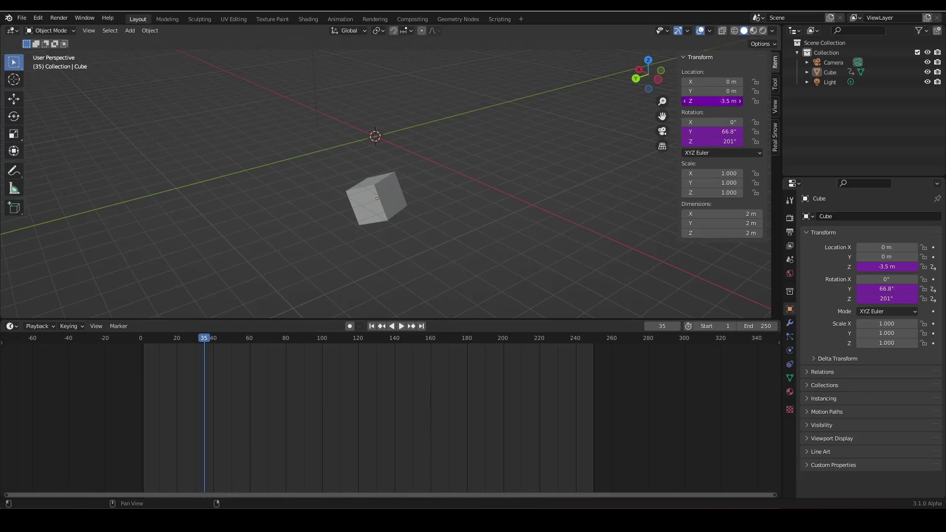
key("End")
Confirm the sine height driver and play the animation.
key("Return")
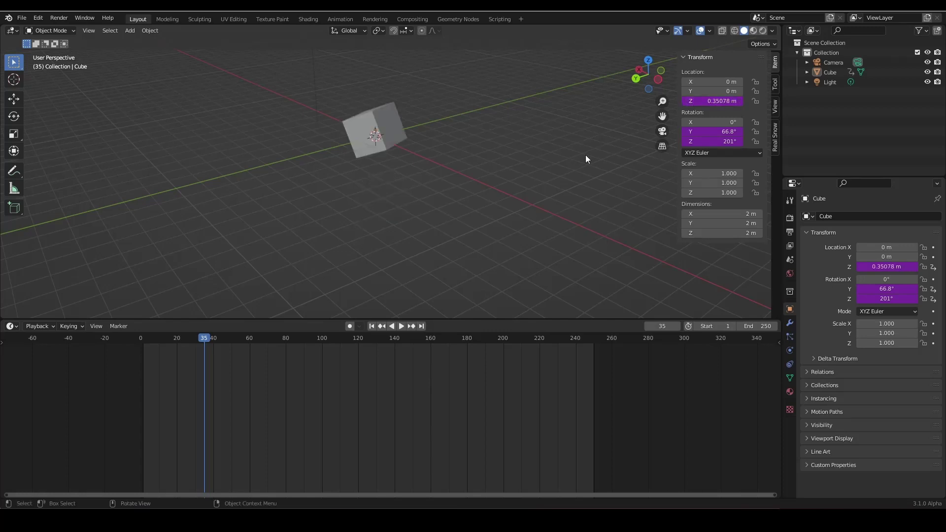
key("space")
scroll(439, 168, "up", 1)
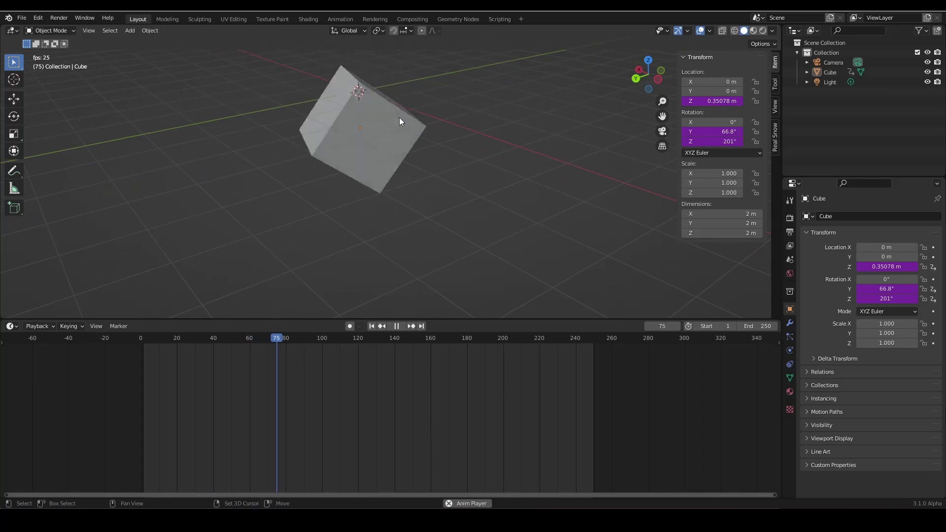
middle_click_drag(399, 117, 421, 150, "shift")
scroll(421, 150, "up", 1)
scroll(422, 147, "down", 3)
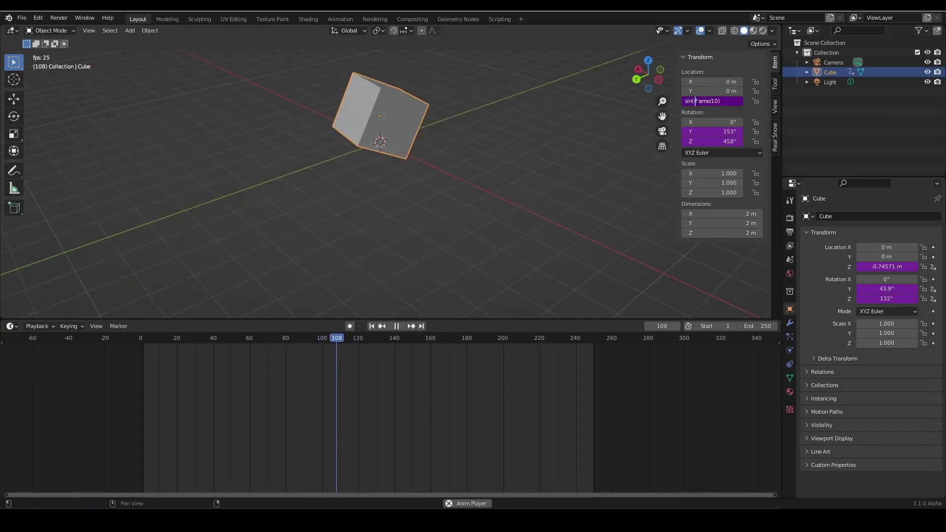
Remove the minus sign to get sin(frame/10) and orbit to watch the cube bob.
key("BackSpace")
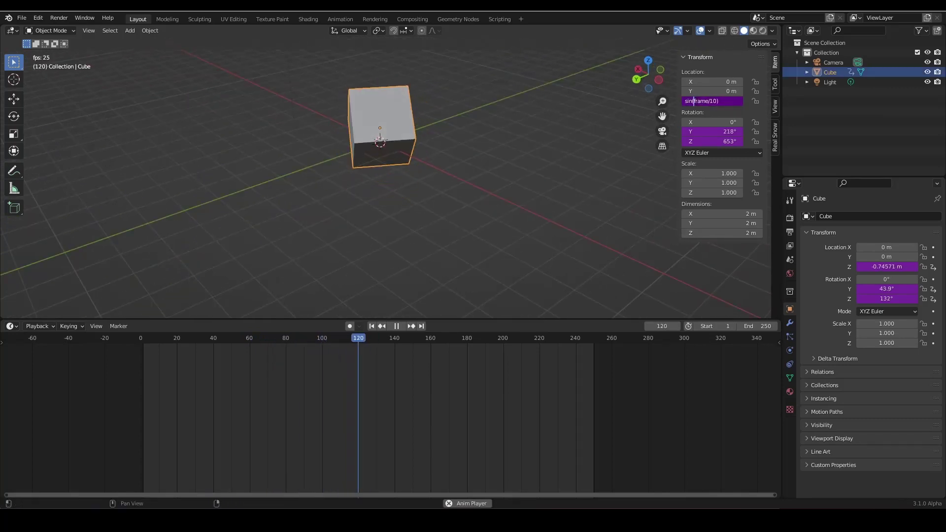
key("Return")
scroll(414, 153, "down", 2)
mouse_move(413, 153)
middle_mouse_down()
mouse_move(505, 143)
mouse_move(420, 135)
middle_mouse_up()
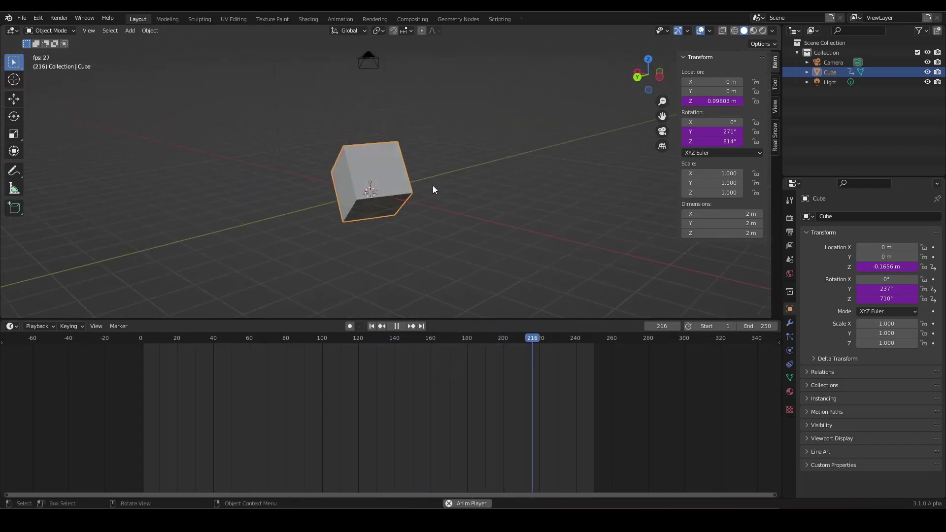
mouse_move(406, 227)
middle_mouse_down()
mouse_move(429, 230)
mouse_move(422, 226)
middle_mouse_up()
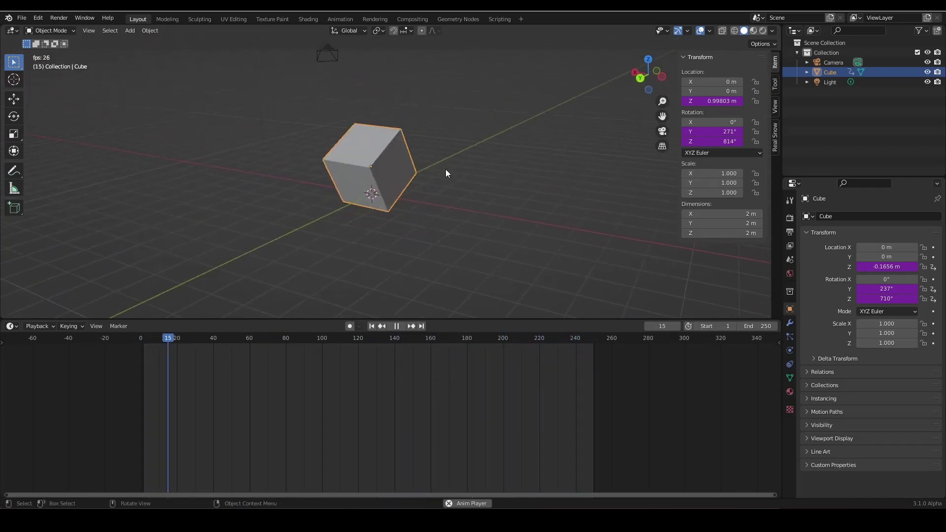
Retype the Location Z driver as sin(frame/10) and confirm it.
left_click(714, 101)
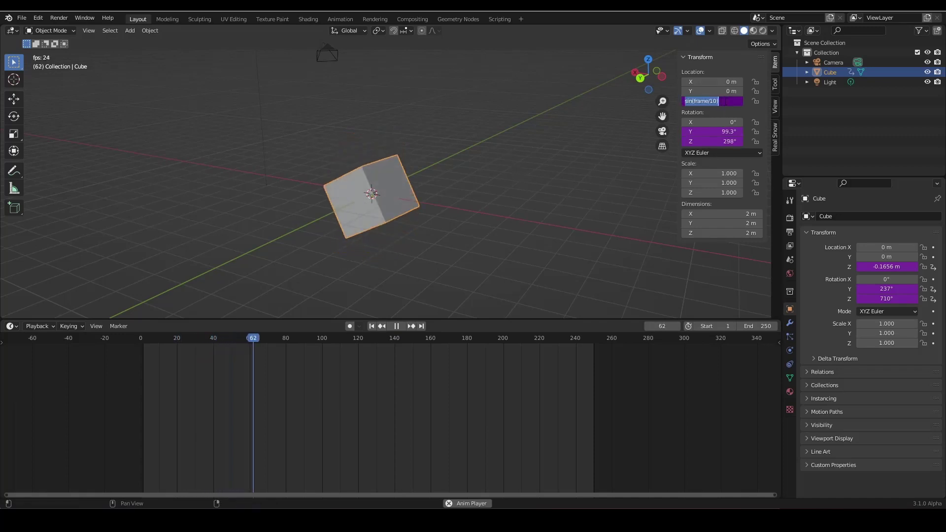
type("sin(frame/10)")
key("Return")
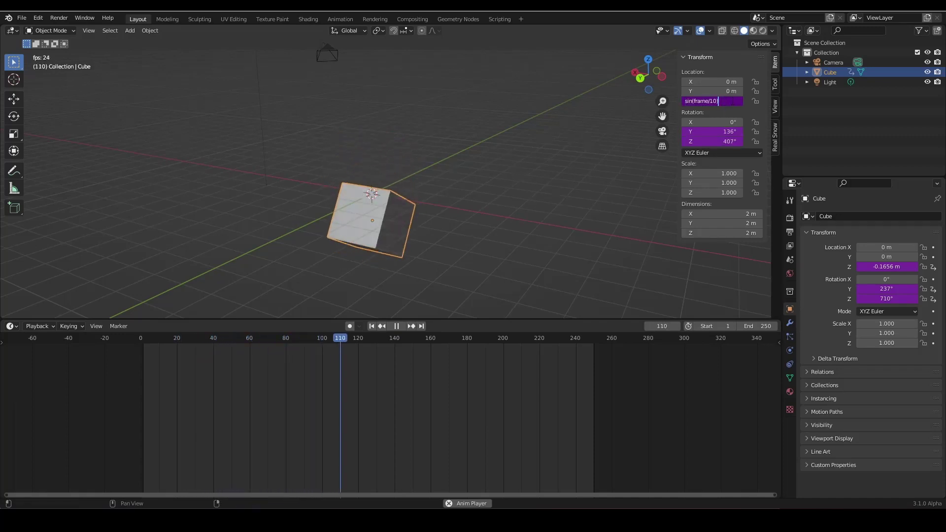
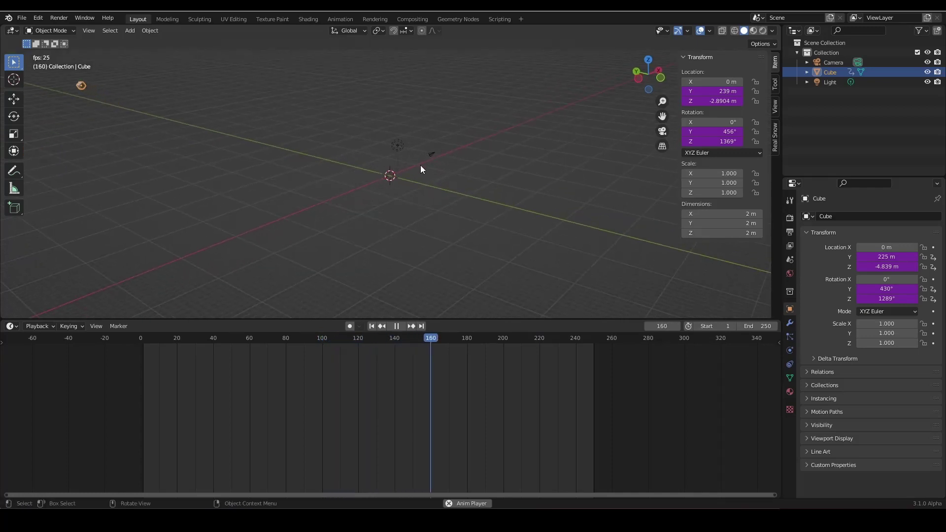
Drive the cube's Location Y with sin(frame) and play the animation.
key("space")
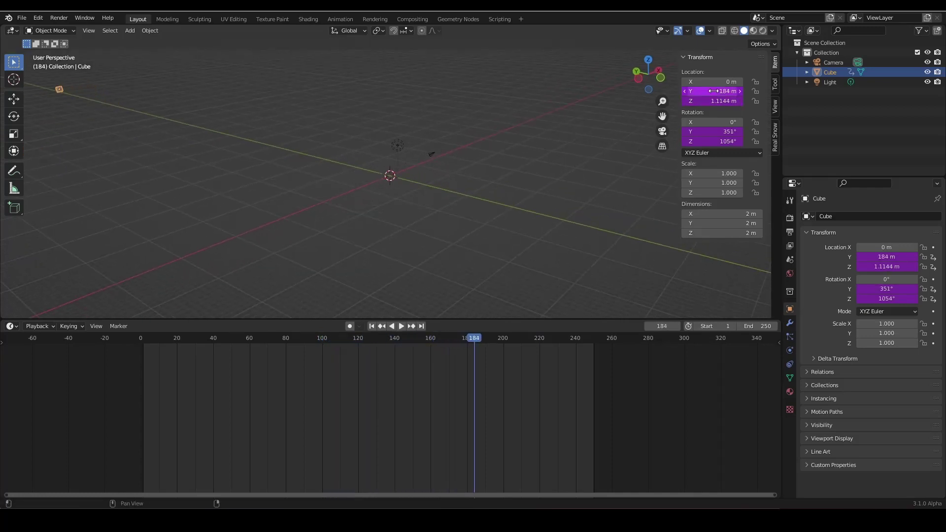
left_click(718, 91)
left_click(717, 91)
type(")")
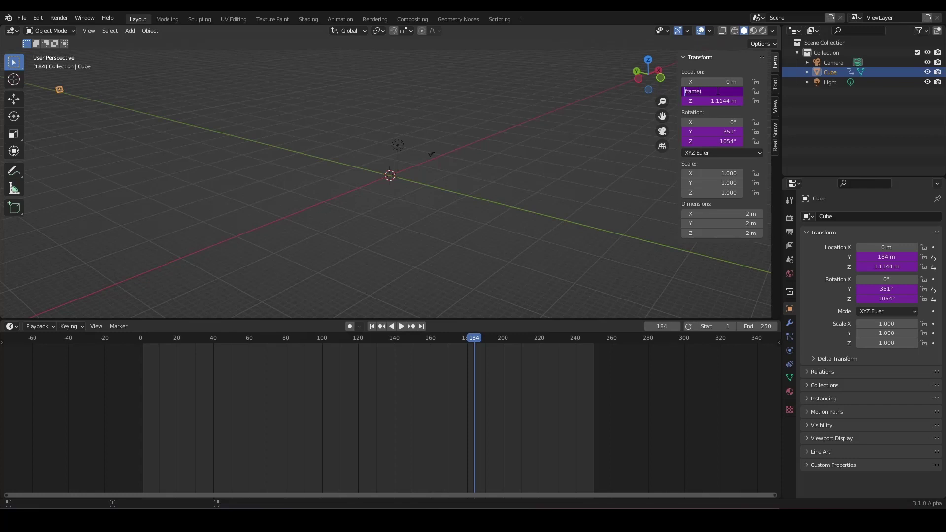
type("(")
type("sin")
key("Return")
key("space")
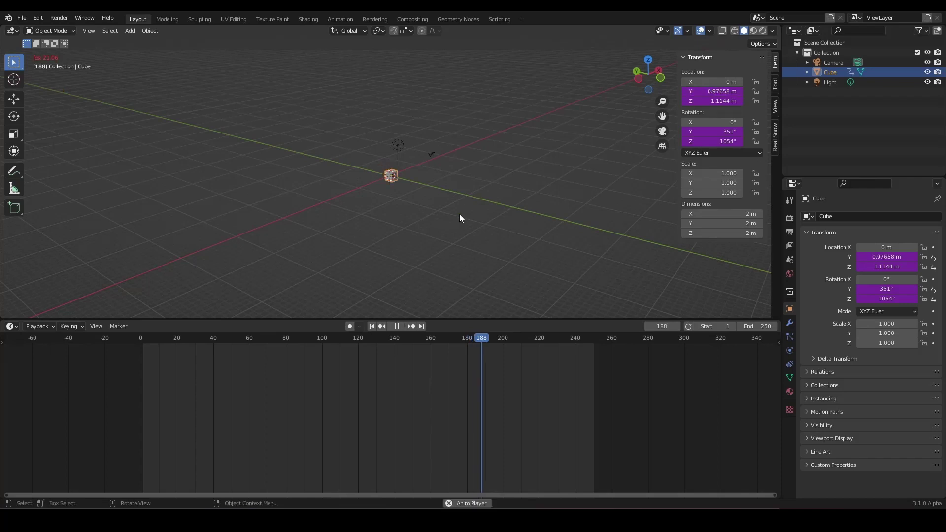
scroll(457, 220, "up", 8)
middle_click_drag(468, 223, 519, 213)
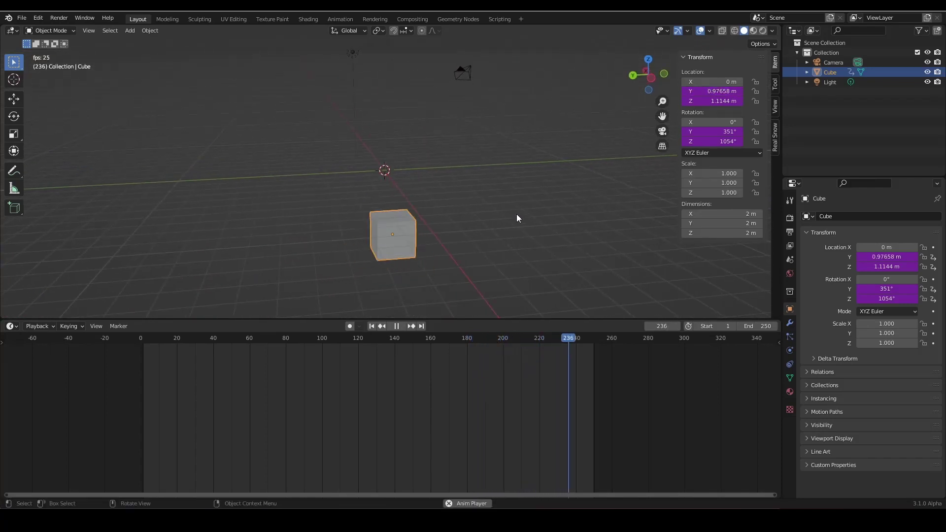
Clean up the Y driver back to sin(frame) and orbit to watch the cube oscillate.
left_click(725, 91)
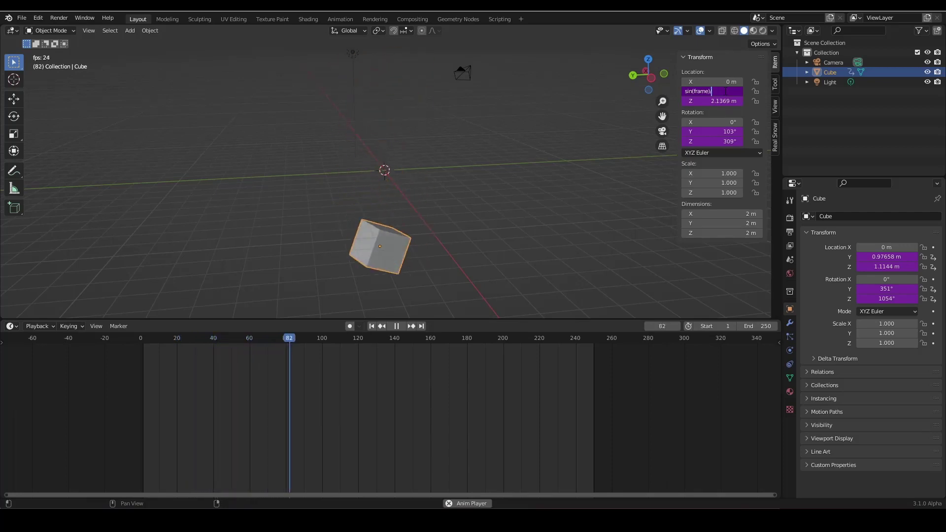
type("/")
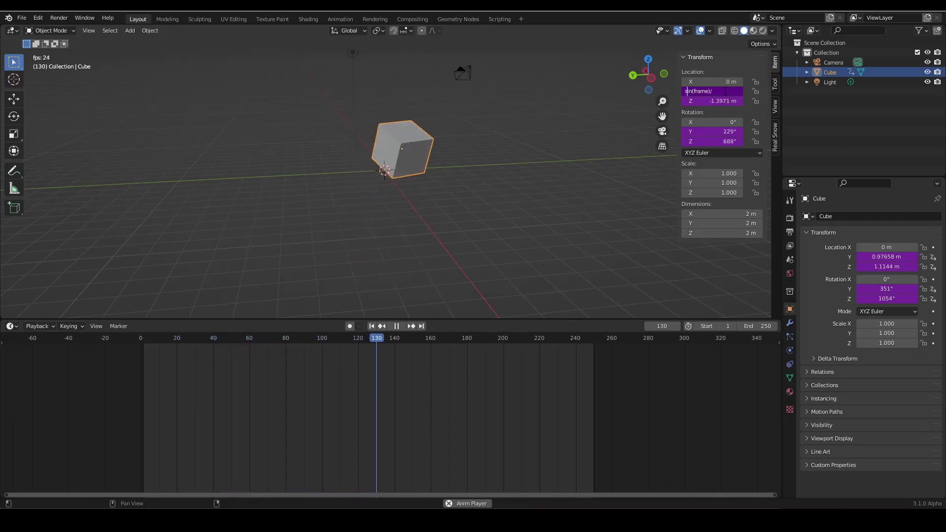
key("BackSpace")
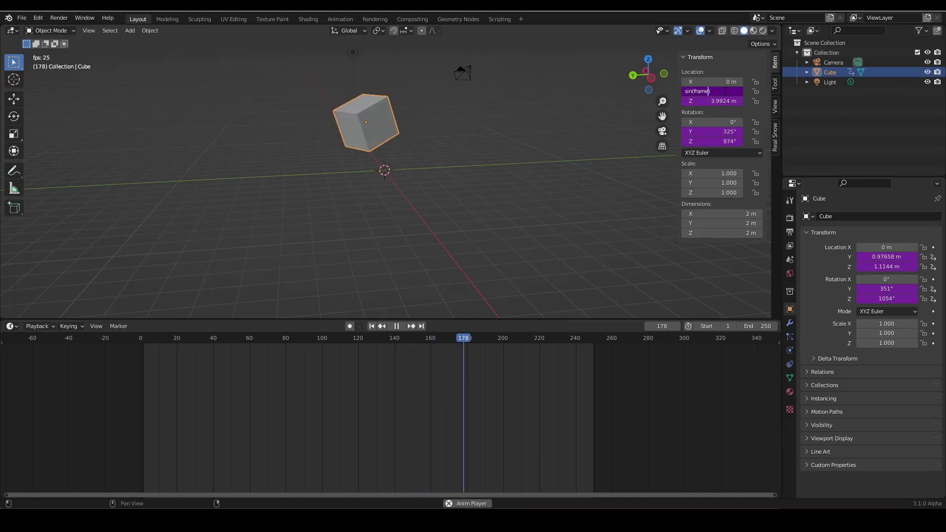
key("Return")
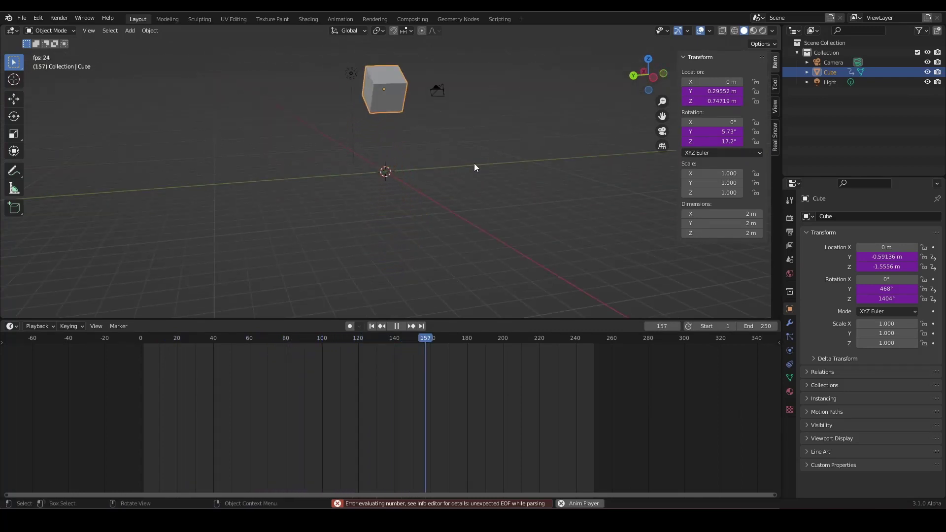
middle_click_drag(463, 193, 481, 200)
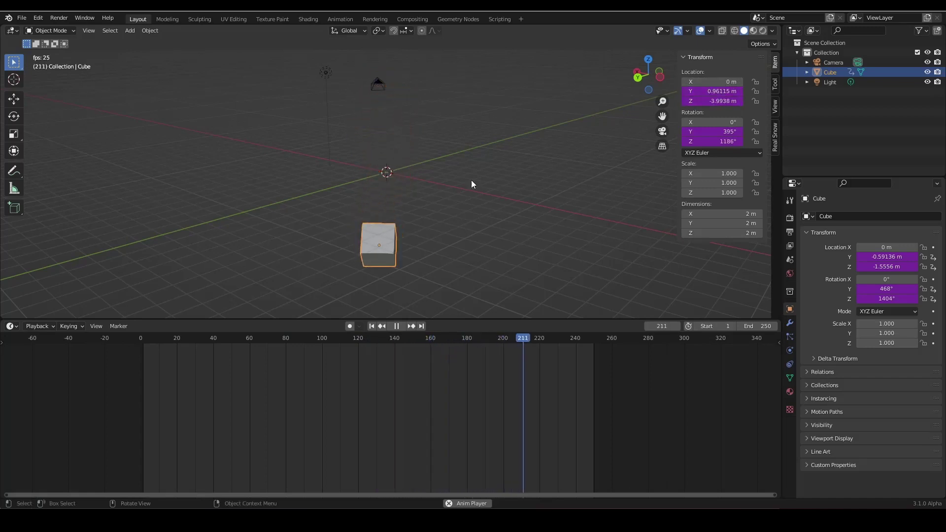
mouse_move(472, 180)
middle_mouse_down()
mouse_move(557, 190)
mouse_move(474, 187)
middle_mouse_up()
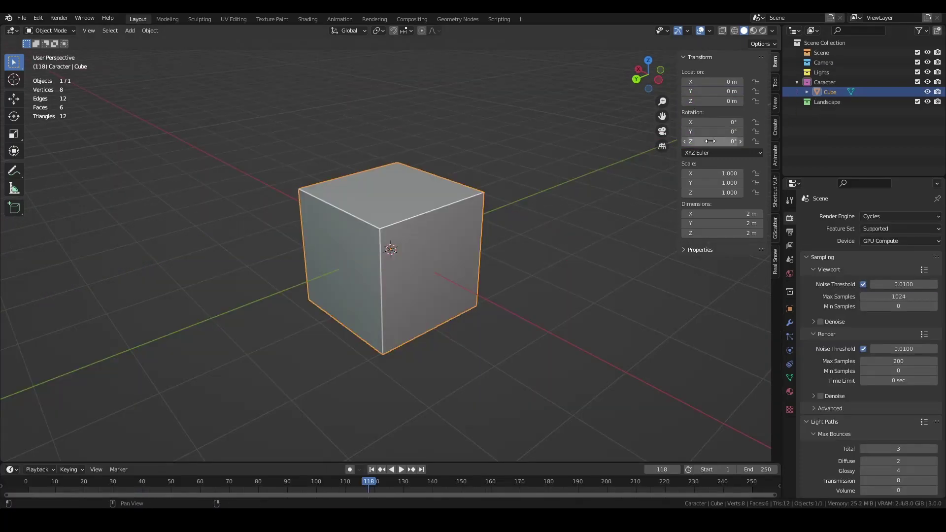
Drive the cube's Location Z with #frame and play to watch it rise.
left_click(705, 101)
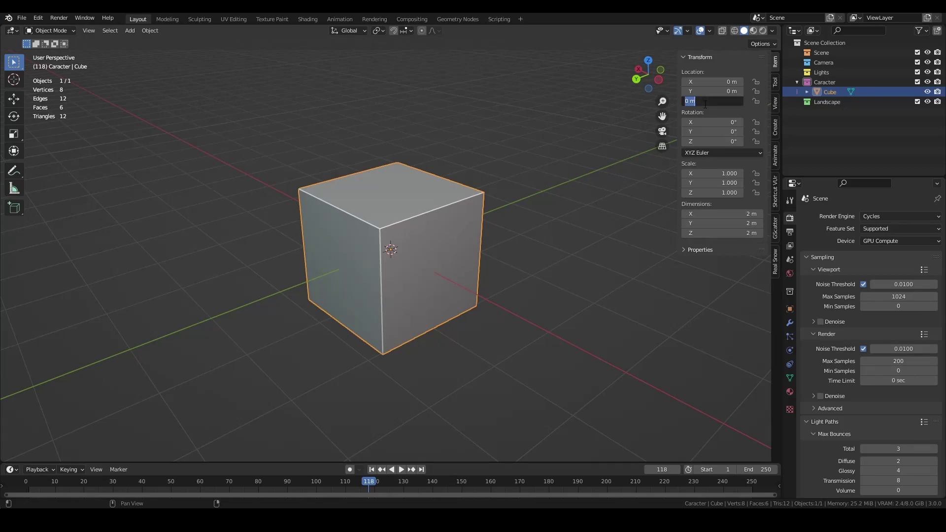
type("#")
type("me")
key("Return")
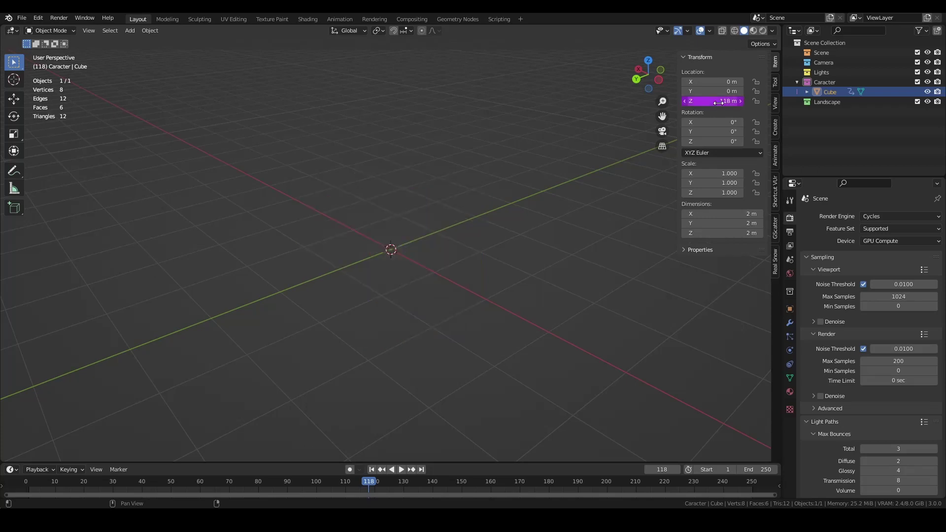
left_click_drag(372, 482, 405, 475)
key("space")
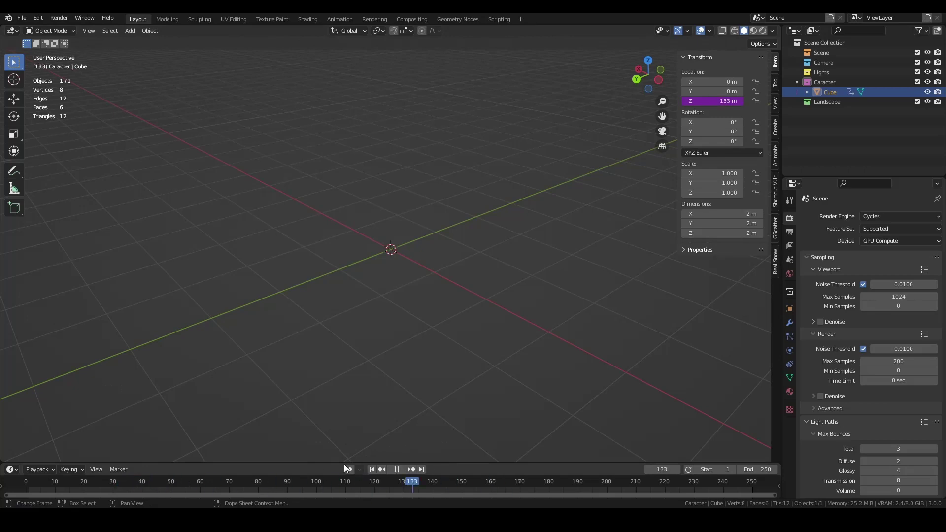
left_click_drag(343, 464, 19, 427)
Change the Z driver to frame/20 and play the animation.
left_click(720, 103)
left_click(720, 104)
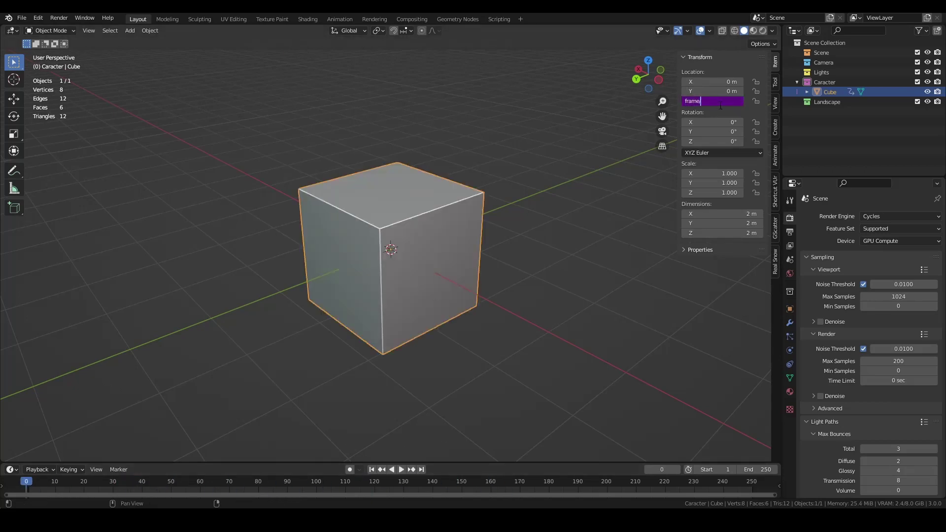
type("/20")
key("Return")
key("space")
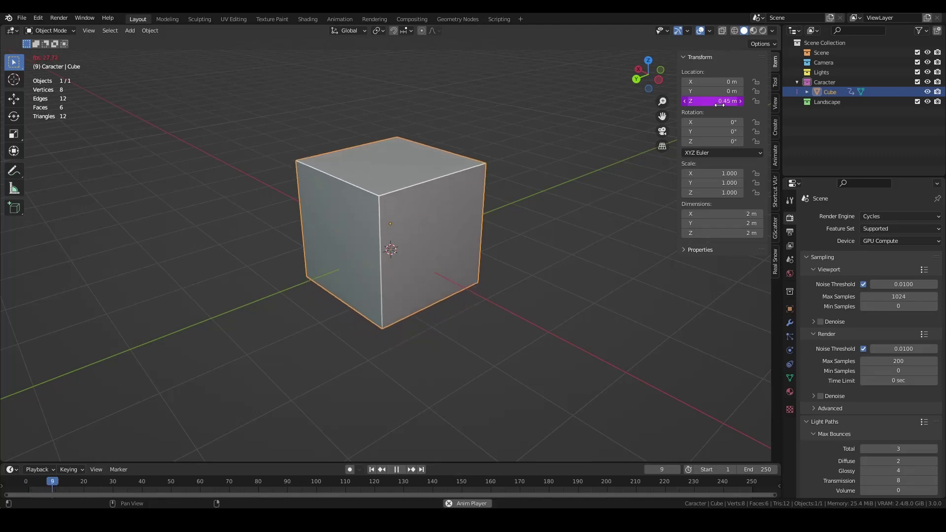
scroll(458, 221, "down", 3)
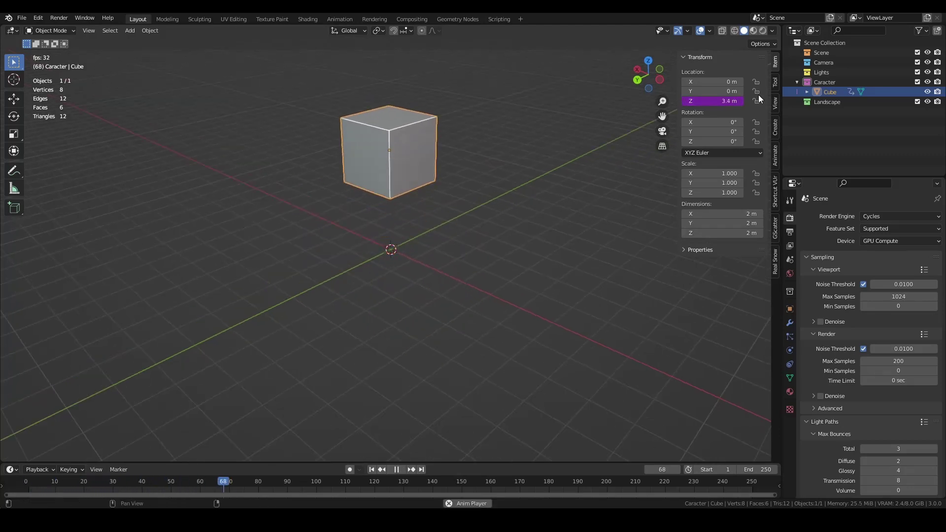
Reconfirm the frame/20 Z driver, rewind to the first frame, and enlarge the timeline.
left_click(720, 100)
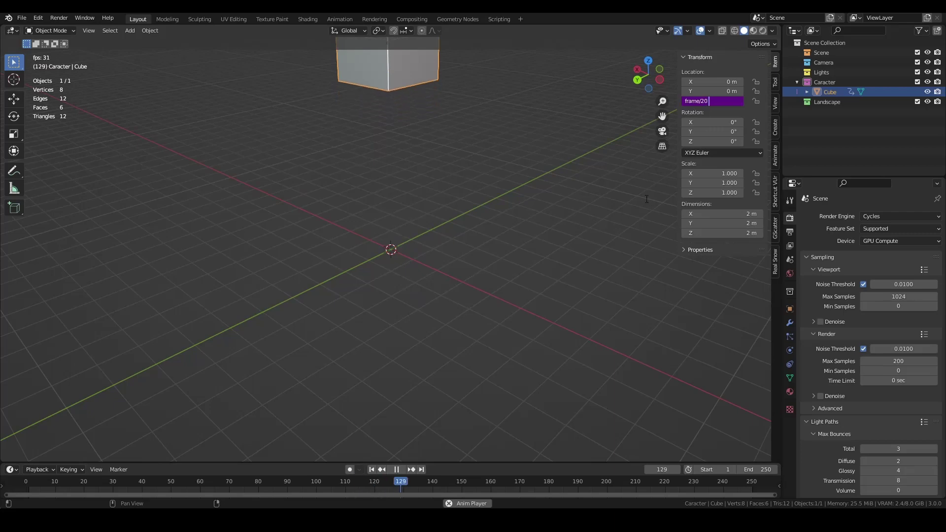
key("Return")
key("space")
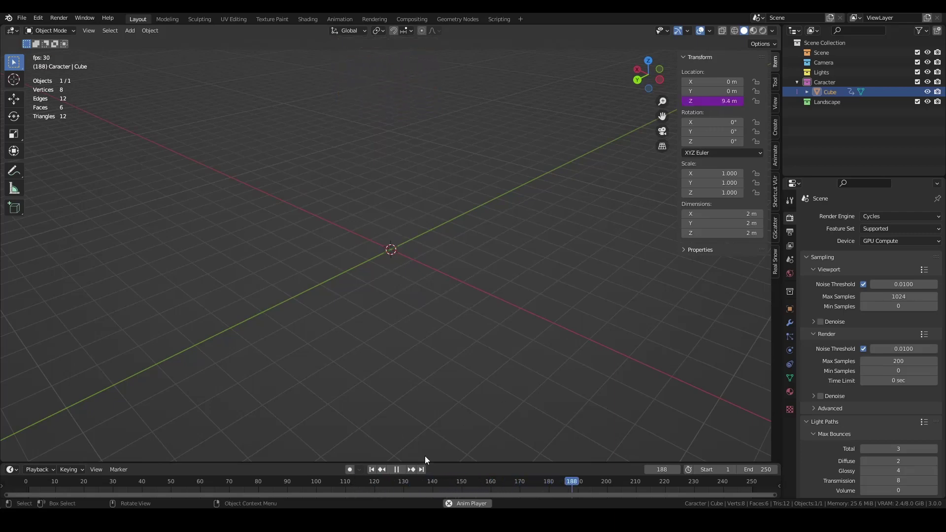
left_click(372, 468)
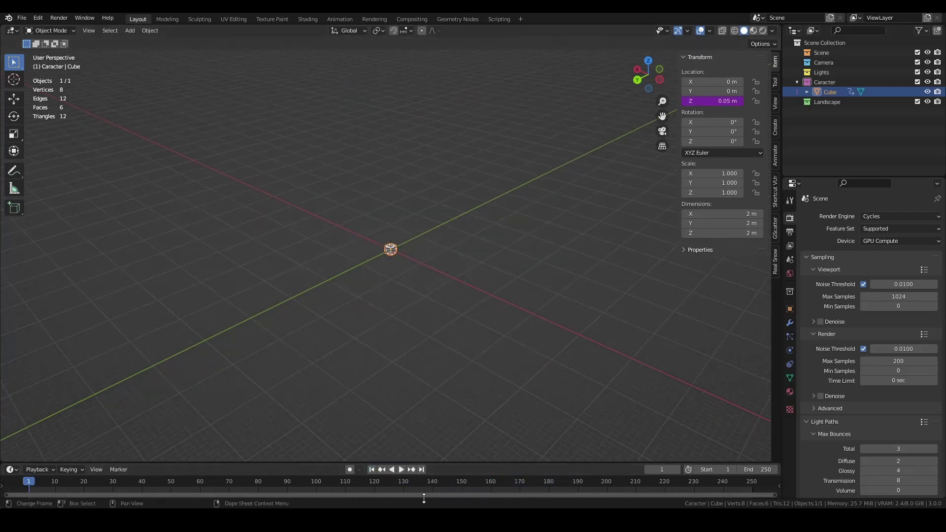
left_click_drag(450, 464, 98, 299)
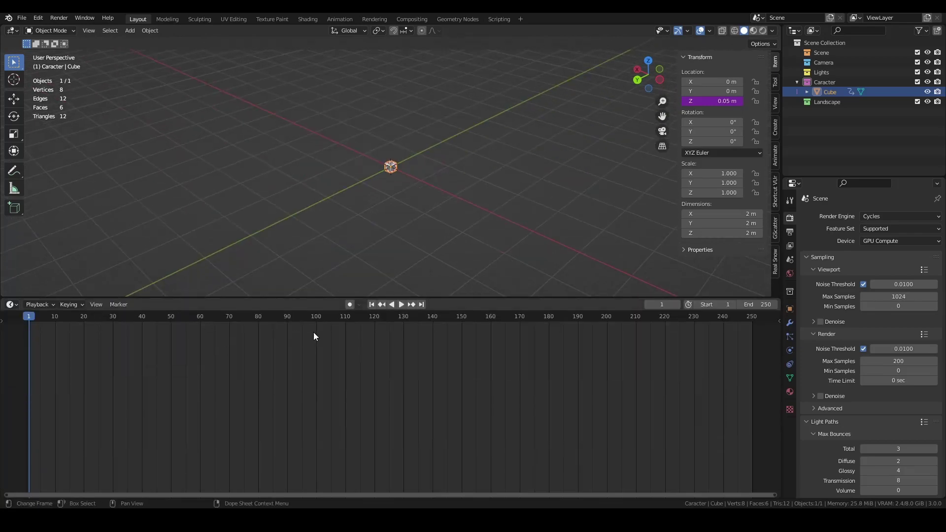
Scrub the timeline and check the cube's height at frames 10 and 80.
left_click_drag(425, 324, 756, 336)
mouse_move(666, 315)
left_mouse_down()
mouse_move(759, 316)
mouse_move(15, 295)
mouse_move(707, 291)
mouse_move(357, 306)
mouse_move(20, 295)
left_mouse_up()
scroll(415, 203, "up", 10)
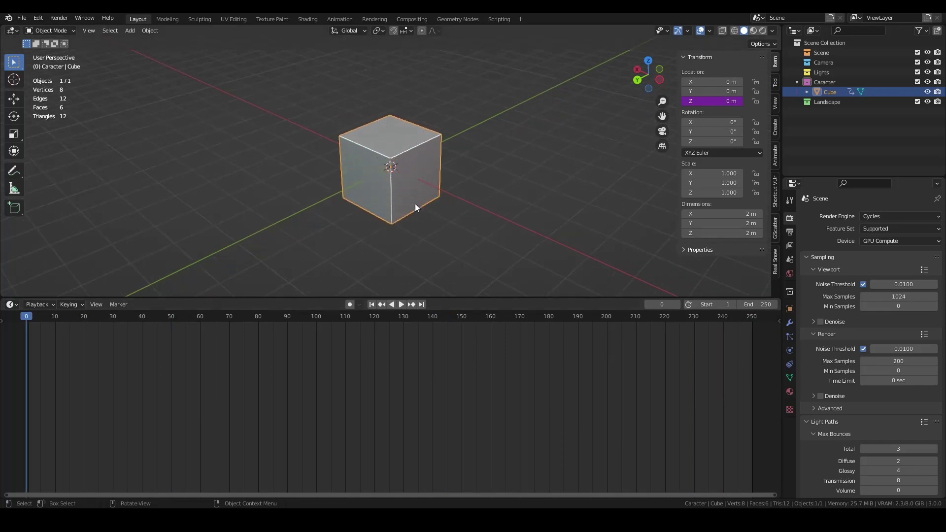
middle_click_drag(418, 203, 445, 205)
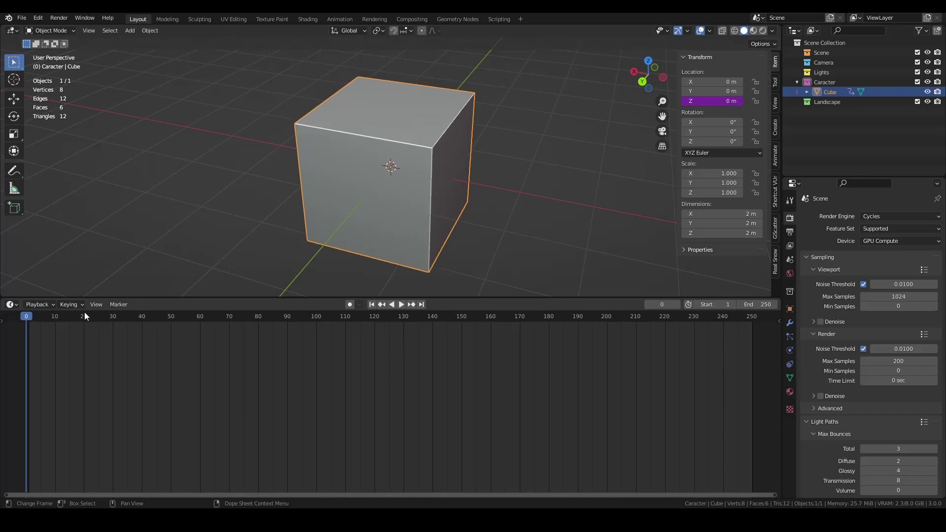
left_click(55, 320)
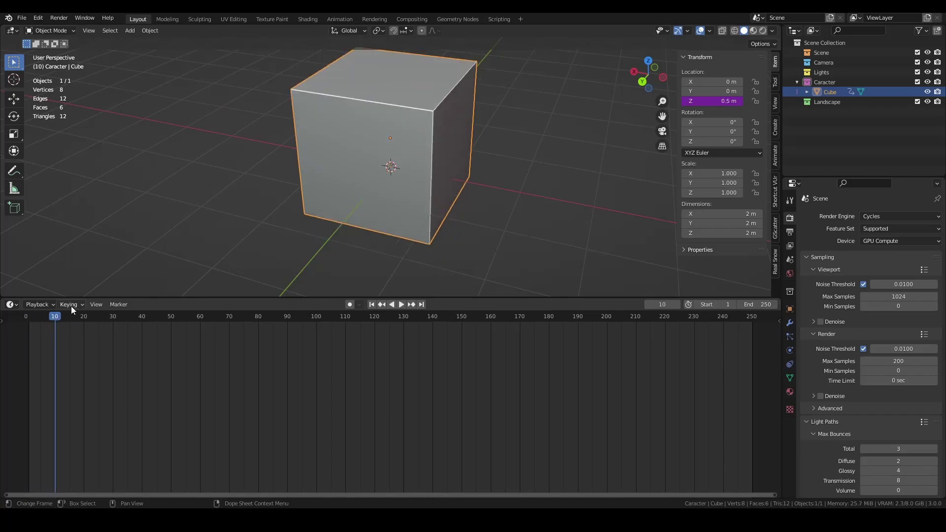
left_click(260, 319)
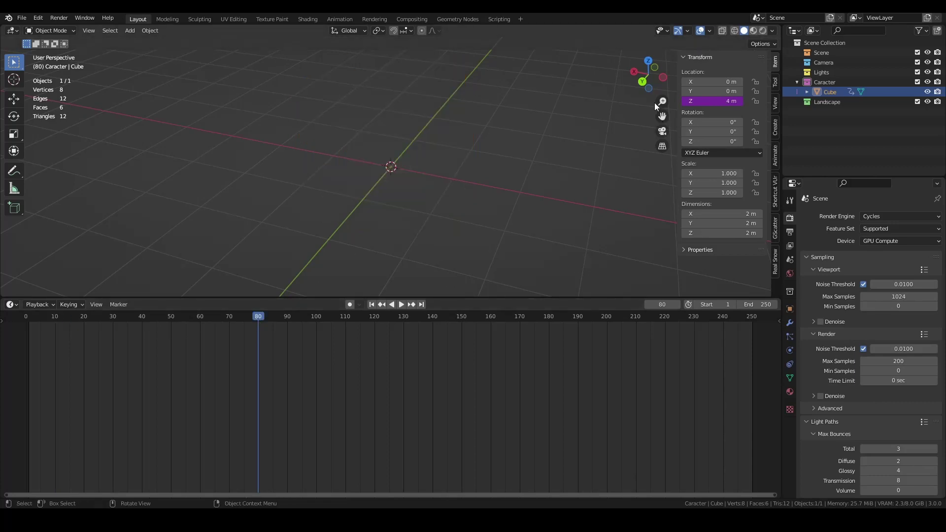
Begin rewriting the Z driver as smoothstep(10, 80, frame/20).
left_click(714, 101)
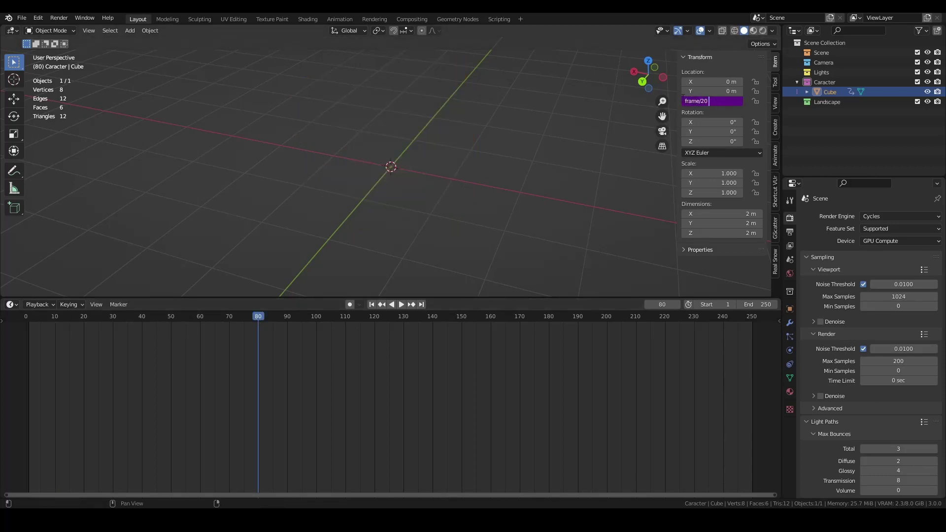
type("smooths")
type("tep")
type("(")
type("10")
type(",80")
type(",")
left_click(733, 100)
type(",")
left_click_drag(735, 101, 744, 101)
left_click(736, 101)
Confirm the smoothstep(10, 80, frame/20) Z driver and replay from the start.
type(")")
key("Return")
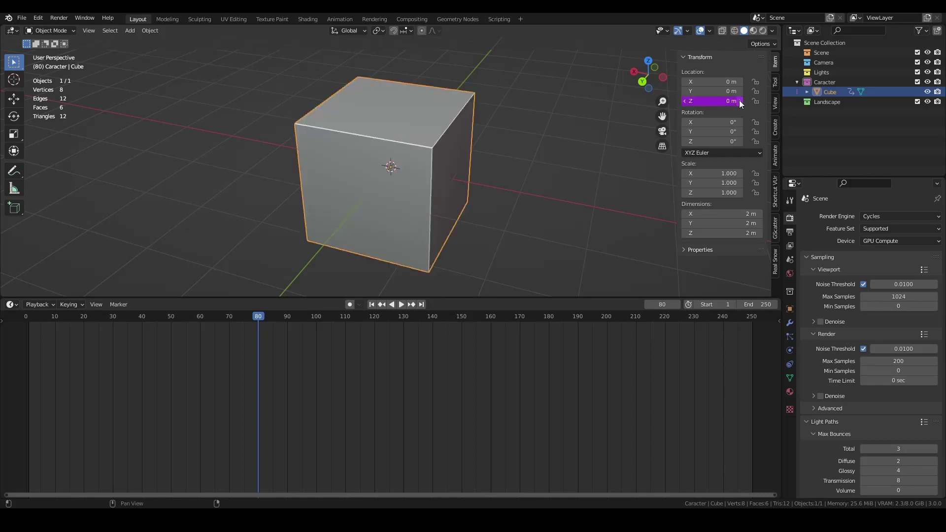
key("space")
key("space")
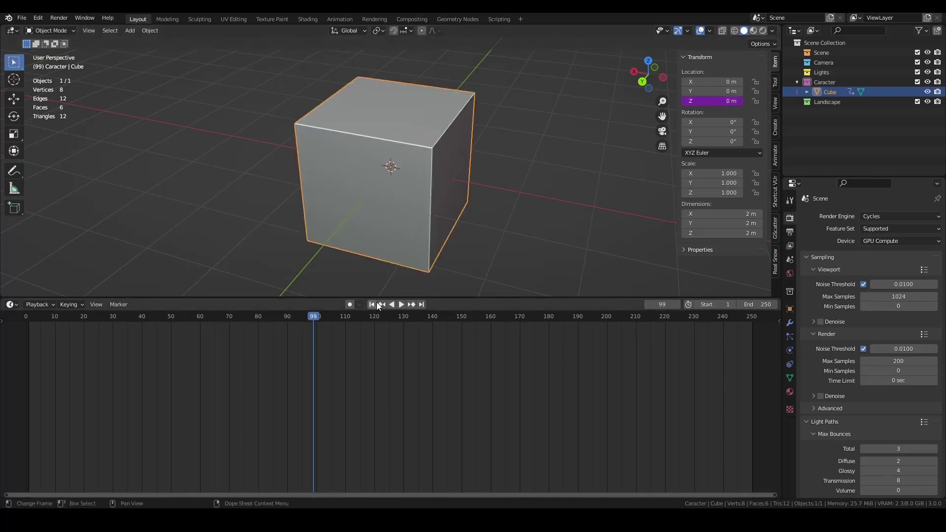
left_click(372, 305)
left_click(399, 304)
left_click(401, 304)
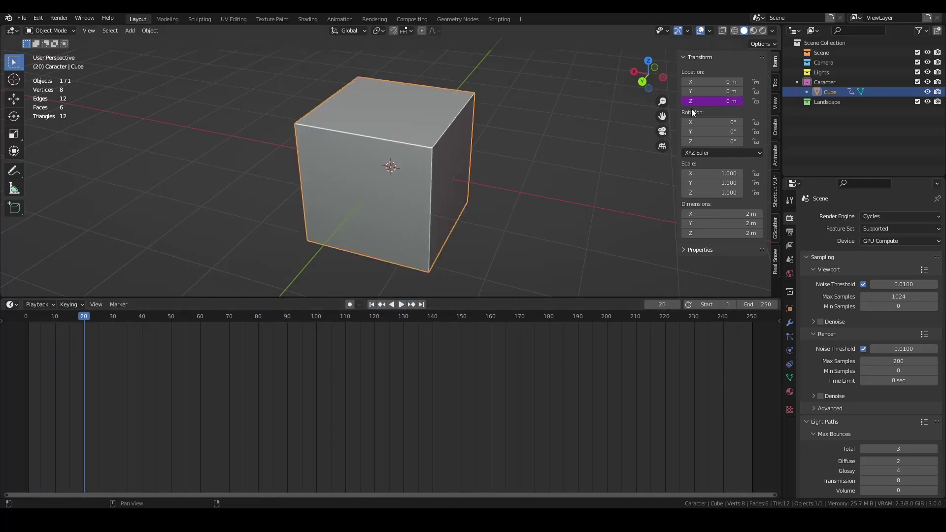
Reconfirm the smoothstep Z expression and replay it from the first frame.
left_click(712, 101)
left_click(741, 100)
key("Return")
key("space")
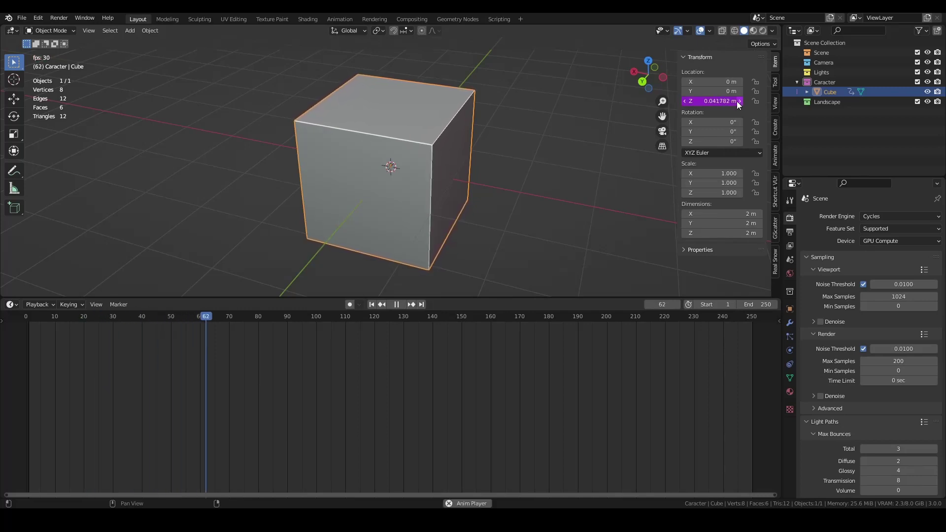
middle_click_drag(511, 154, 511, 149)
scroll(511, 149, "up", 3)
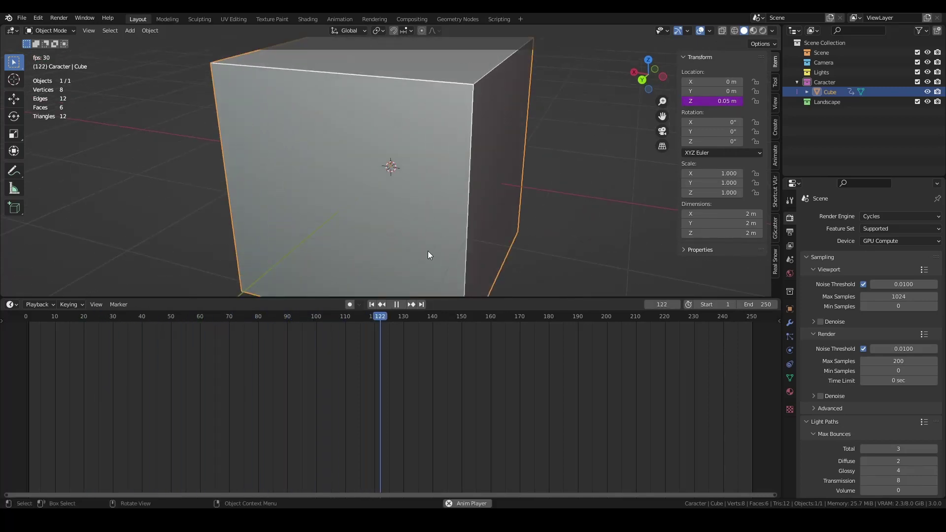
key("space")
left_click(371, 305)
key("space")
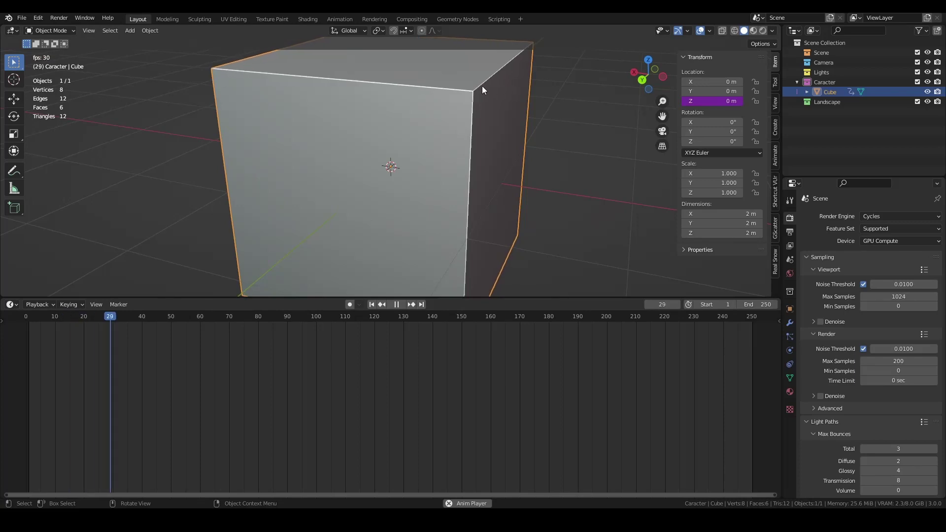
Change the driver's /20 to /5 and replay the cube's rise.
double_click(712, 101)
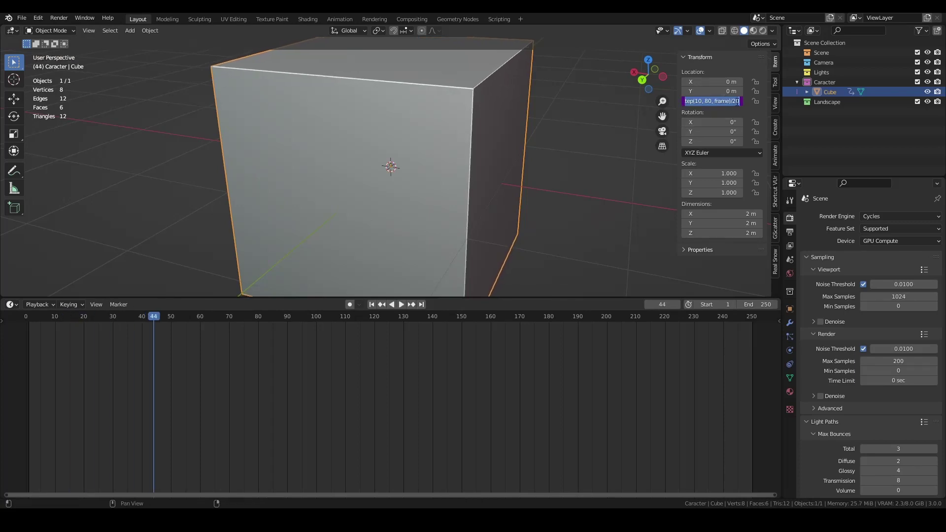
left_click(735, 101)
key("BackSpace")
key("BackSpace")
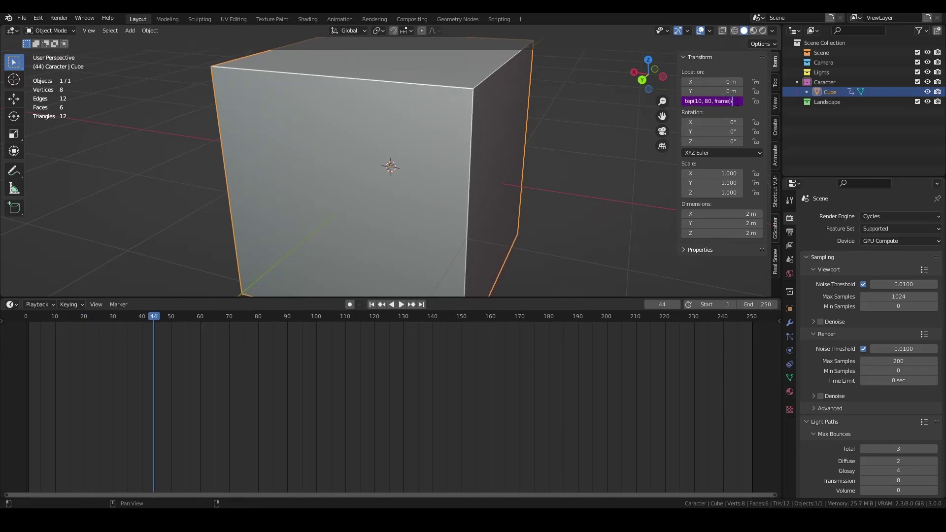
type("5")
key("Return")
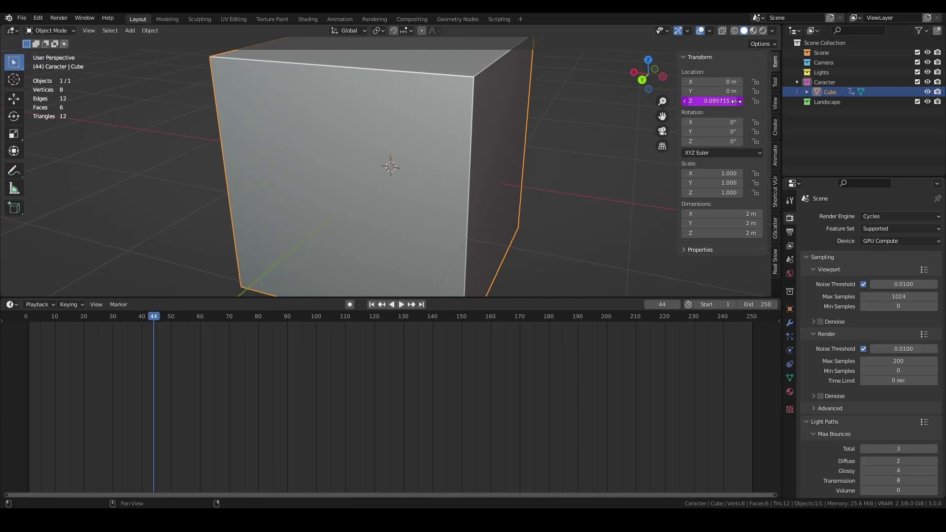
left_click(371, 304)
left_click(400, 304)
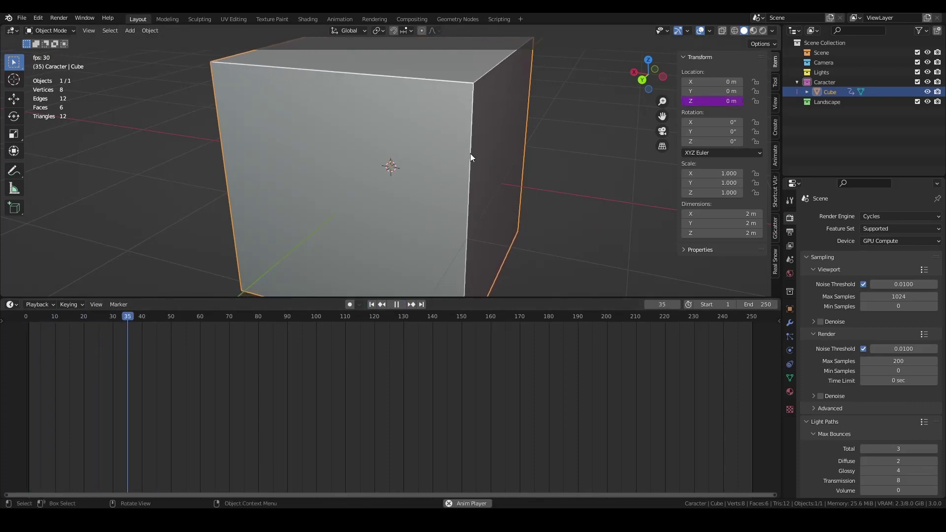
key("space")
Replace /5 with *3 so the cube rises to 3 m, then replay.
left_click(725, 101)
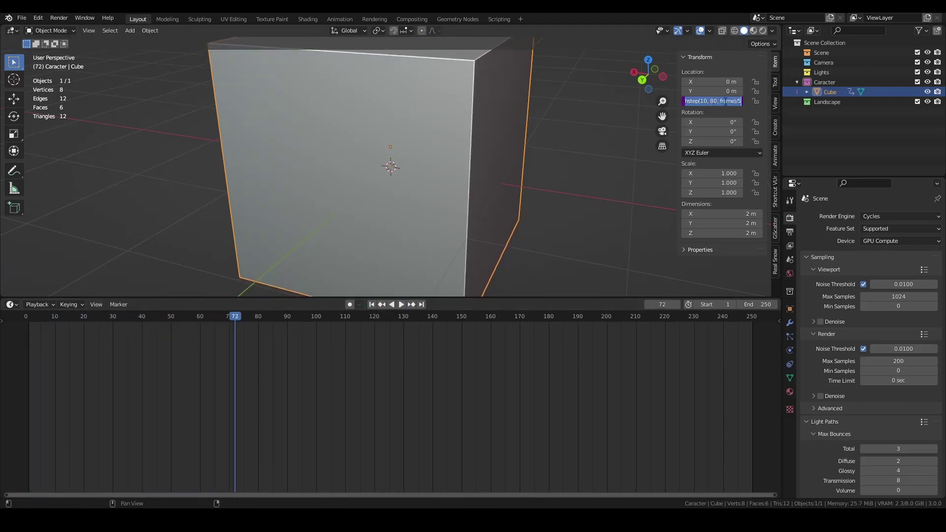
left_click(741, 100)
key("BackSpace")
key("BackSpace")
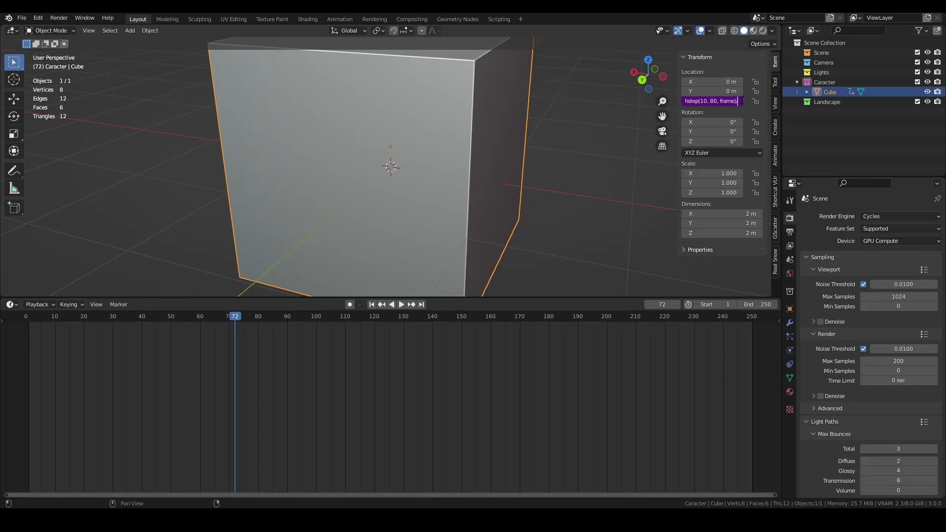
type("*3")
key("Return")
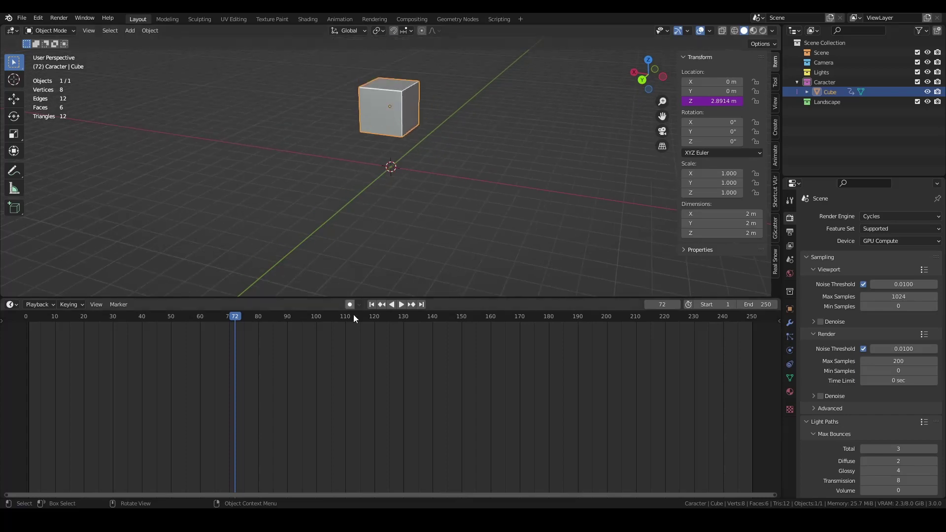
left_click(371, 304)
left_click(401, 304)
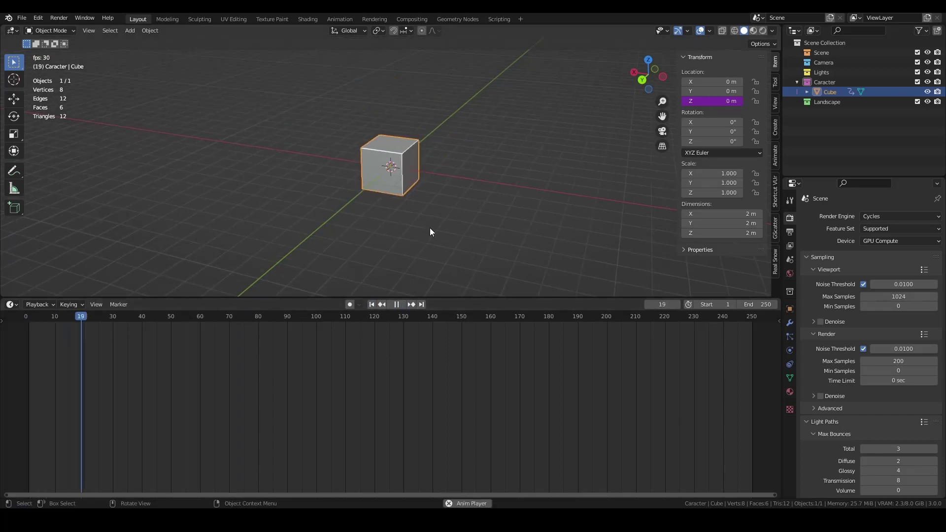
key("space")
Leave the Z expression unchanged and scrub back to an early frame.
left_click(718, 101)
left_click(704, 101)
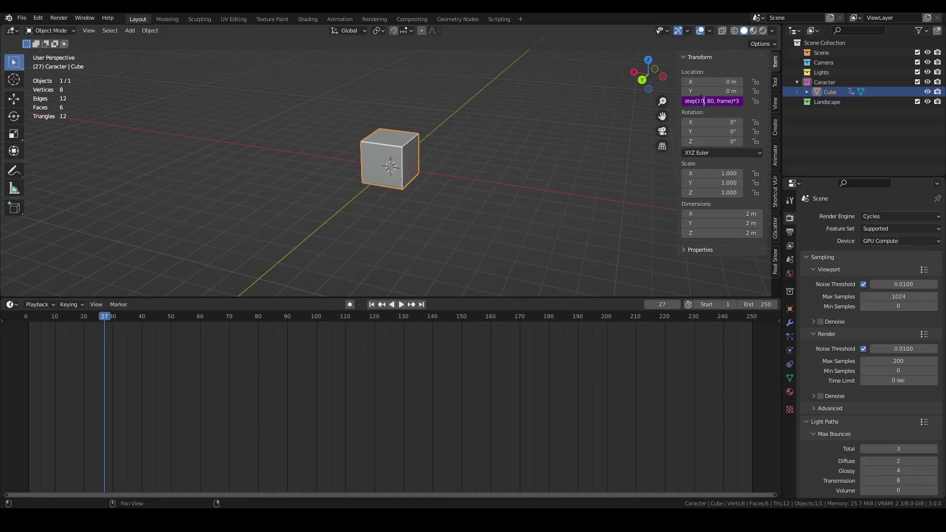
left_click(102, 318)
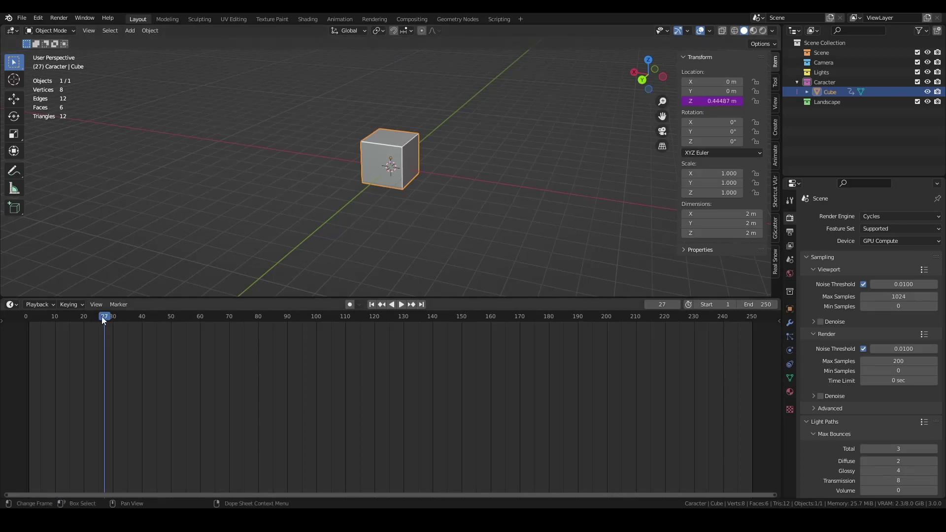
left_click_drag(101, 317, 265, 317)
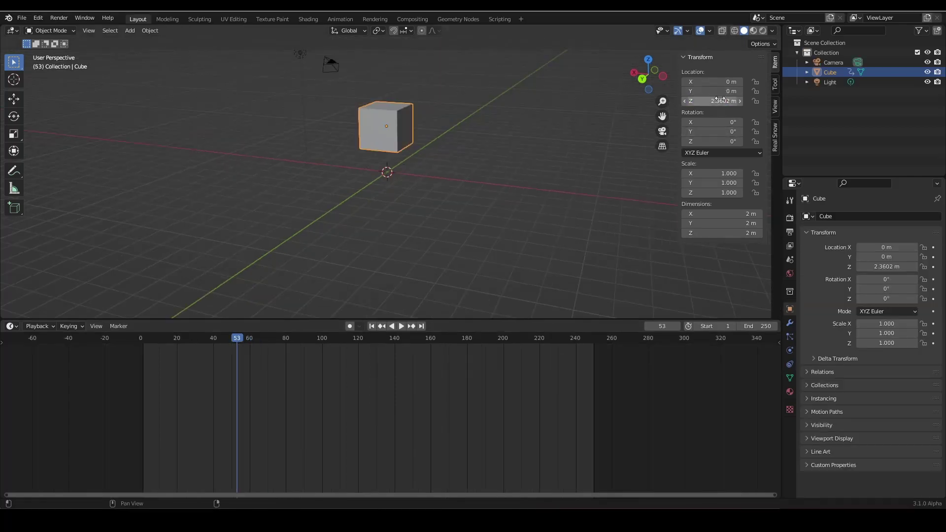
Reset the cube's Location Z to 0 and orbit around it.
double_click(720, 100)
type("0")
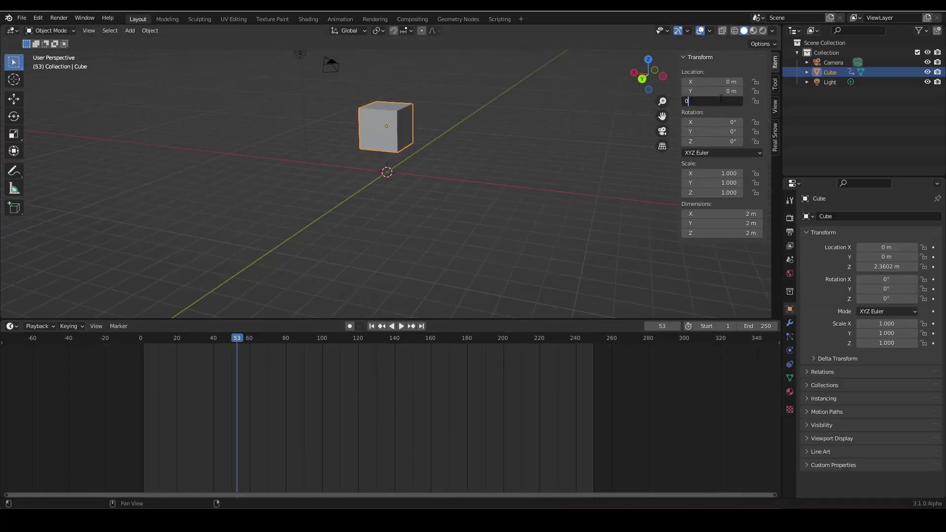
key("Return")
middle_click_drag(542, 146, 411, 182)
scroll(430, 170, "up", 4)
scroll(429, 169, "down", 3)
middle_click_drag(415, 187, 416, 187)
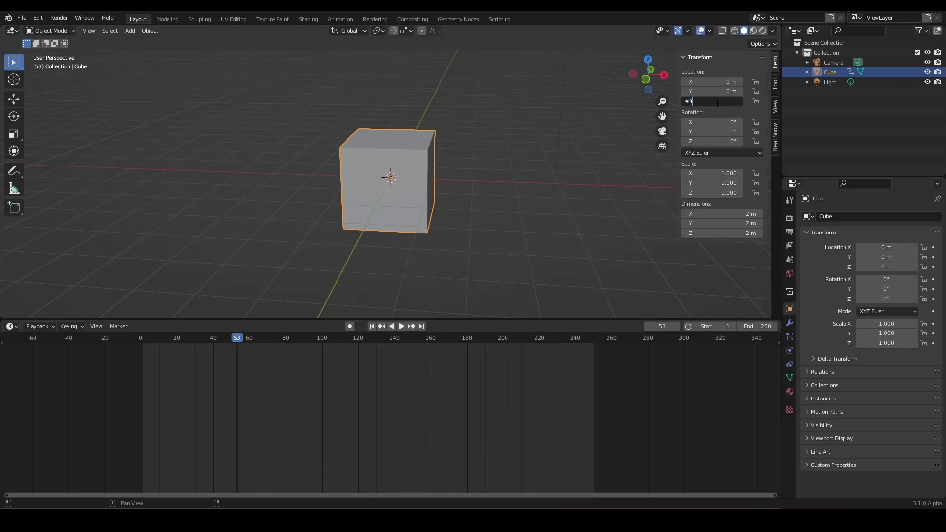
Drive Location Z with #frame, then change it to sin(frame/20) and play.
key("Return")
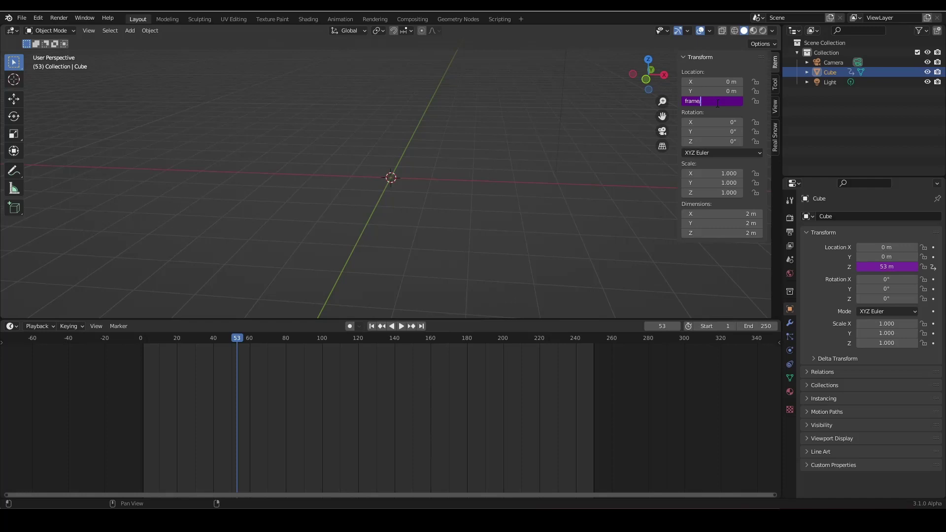
key("Return")
key("space")
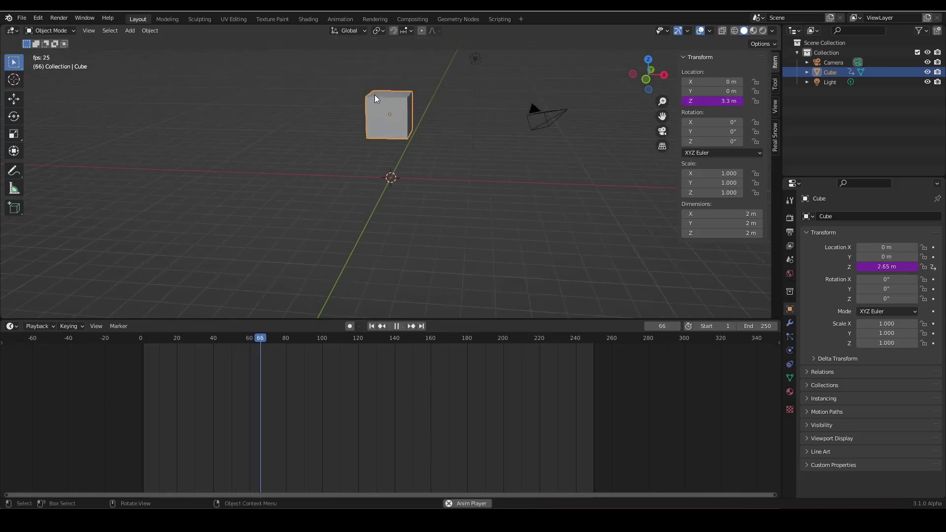
left_click(723, 101)
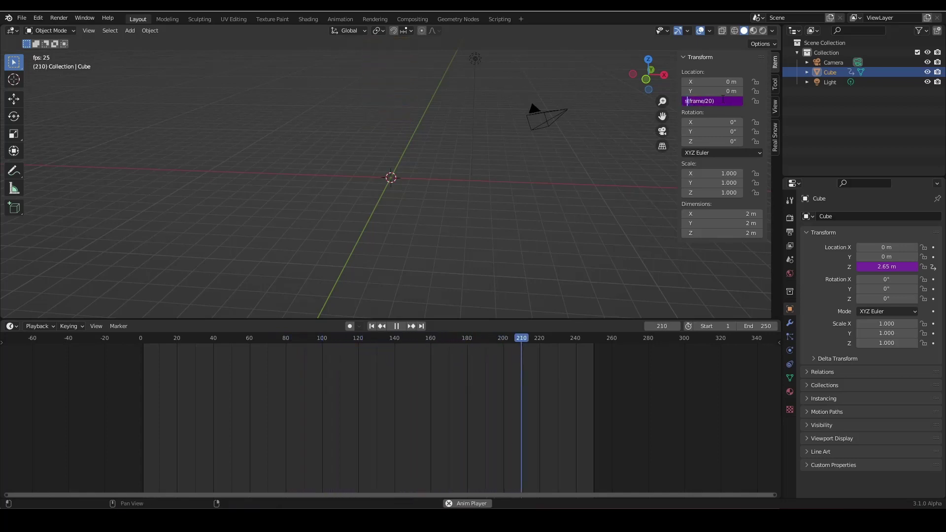
key("Return")
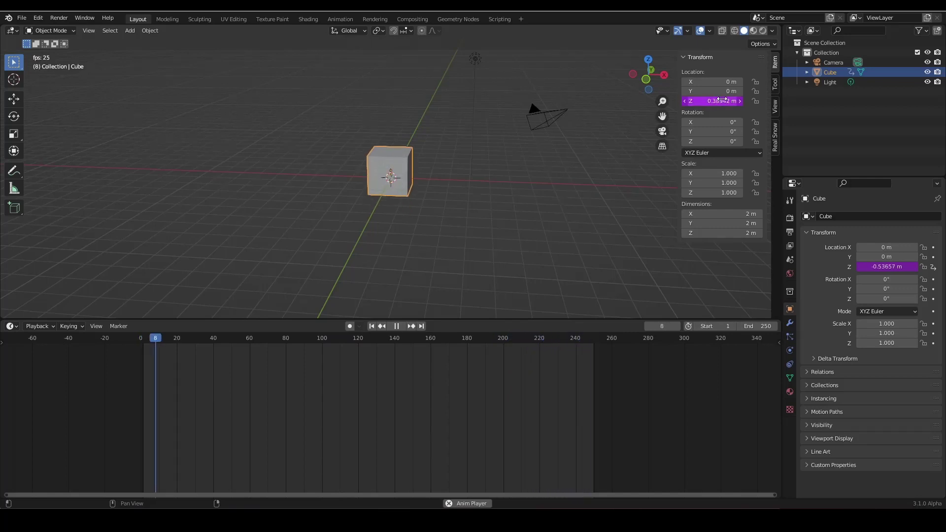
Scale the Z driver to sin(frame/20)*3 and start duplicating the bobbing cube.
middle_click_drag(532, 197, 384, 249)
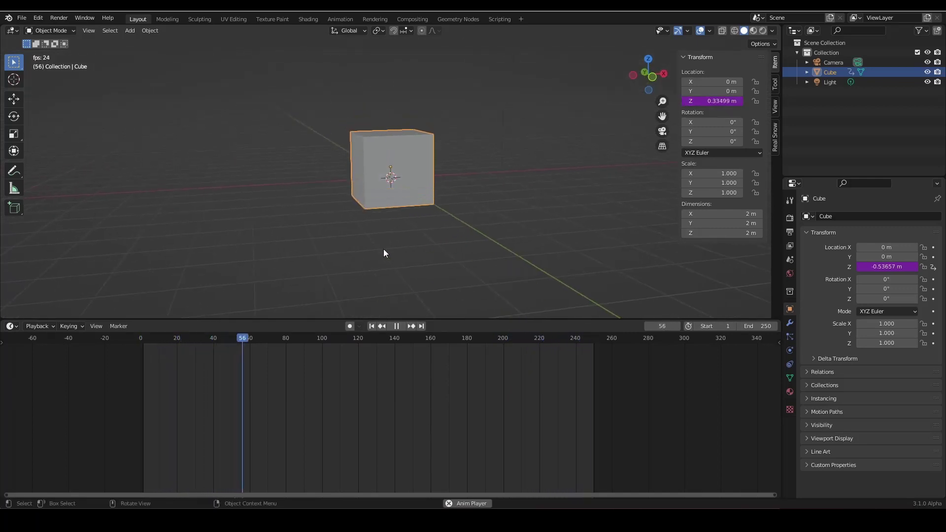
middle_click_drag(602, 105, 573, 110)
double_click(724, 103)
key("End")
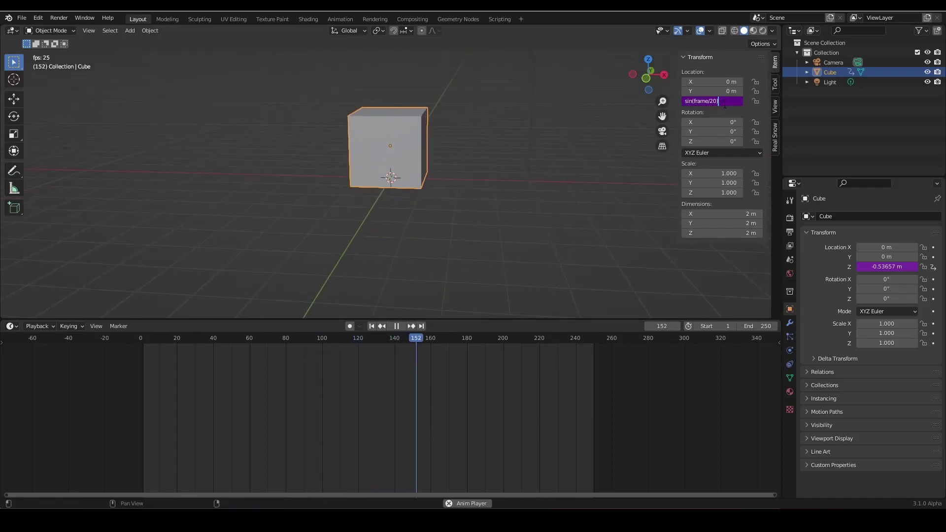
type("*3")
key("Return")
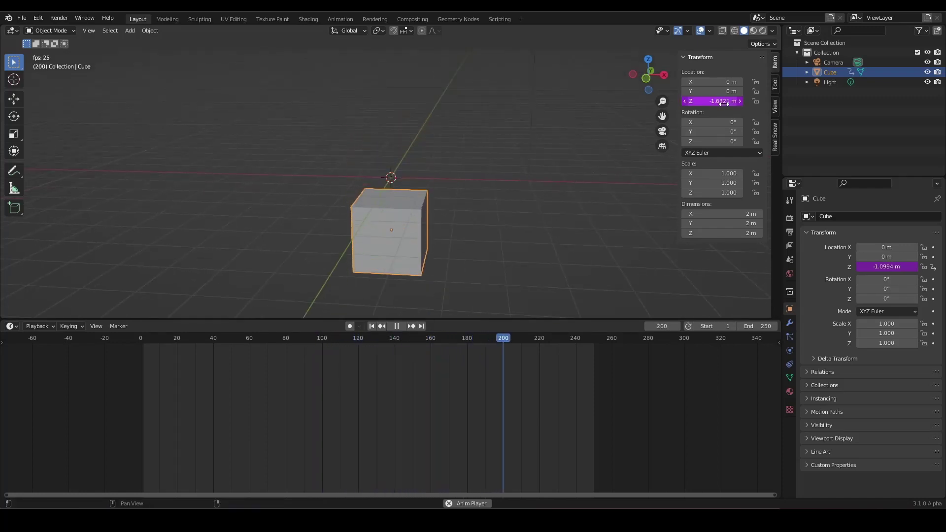
middle_click_drag(499, 209, 480, 190)
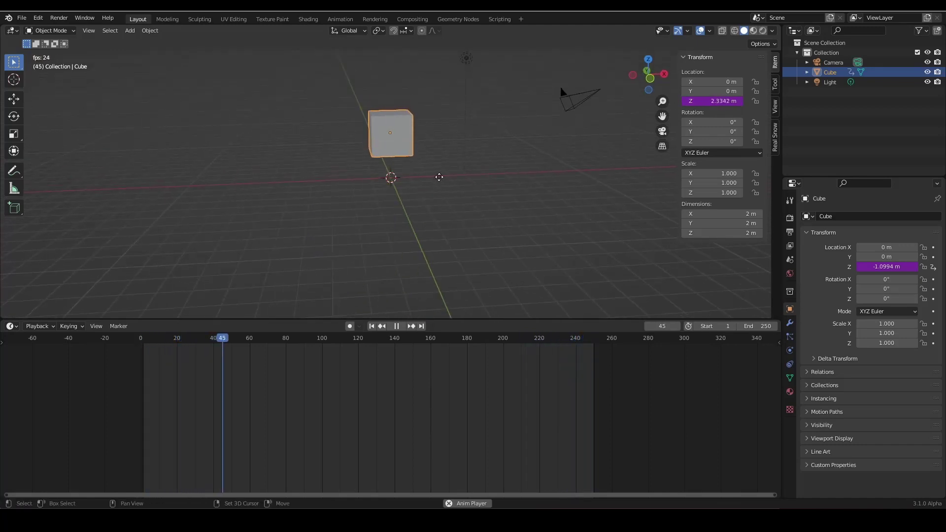
key("shift+d")
Place the duplicate about 3 m along X and set its Z location to 0.
key("x")
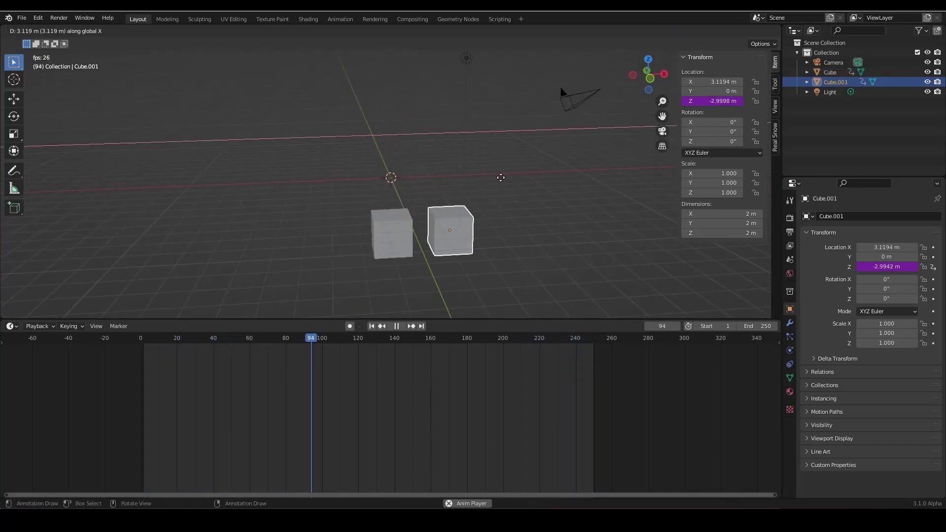
left_click(502, 181)
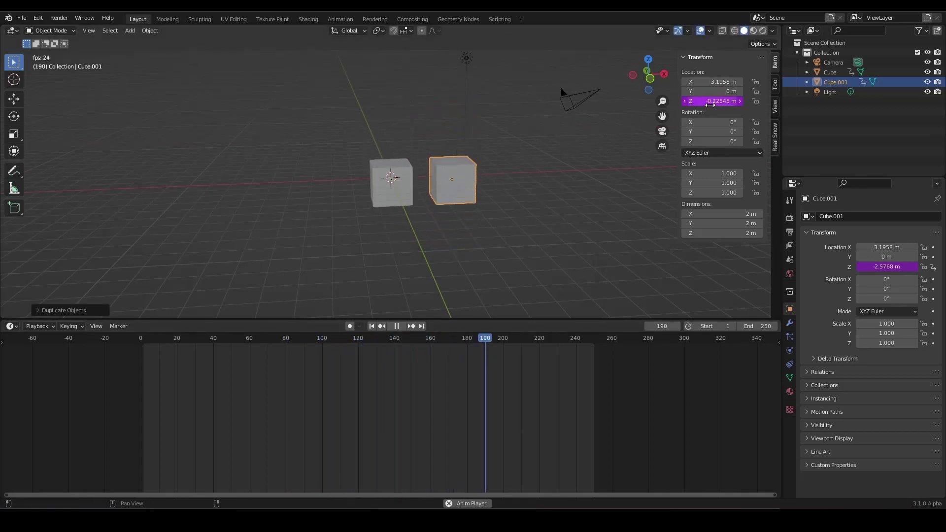
right_click(705, 101)
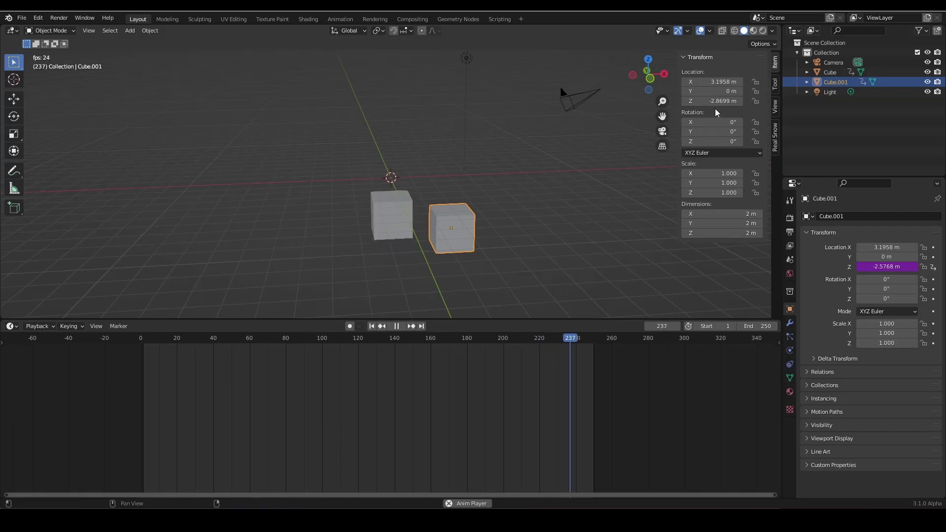
left_click(717, 101)
type("0")
key("Return")
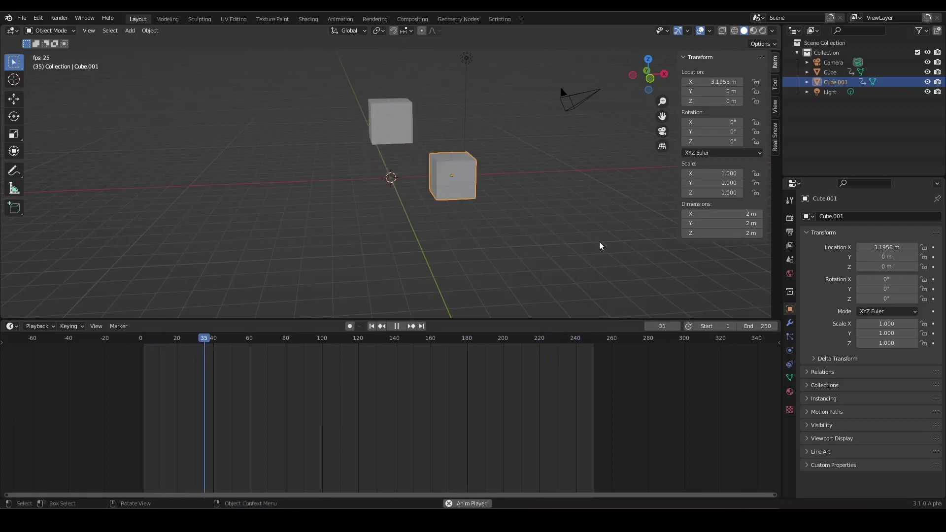
Turn the timeline into a Geometry Node editor and create a new node tree for Cube.001.
middle_click_drag(598, 242, 178, 291)
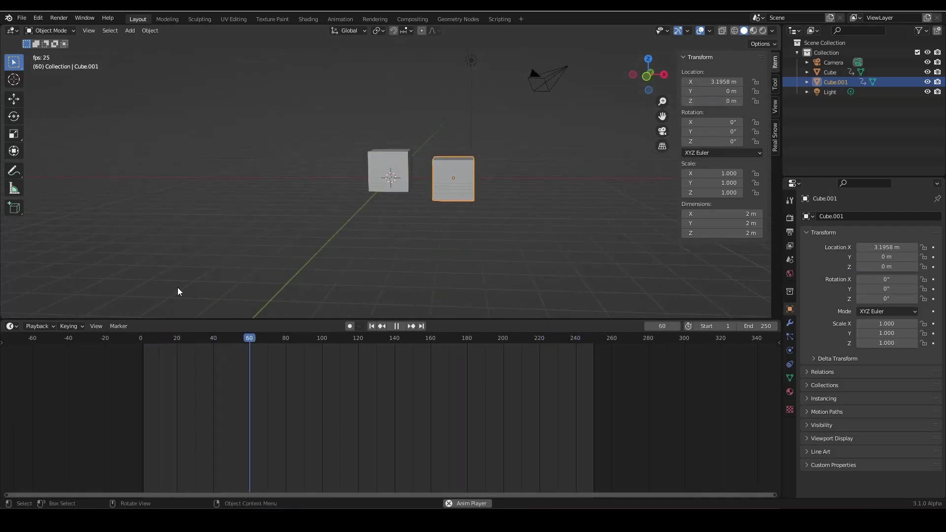
left_click(12, 325)
left_click(39, 409)
left_click_drag(253, 320, 283, 224)
left_click(378, 234)
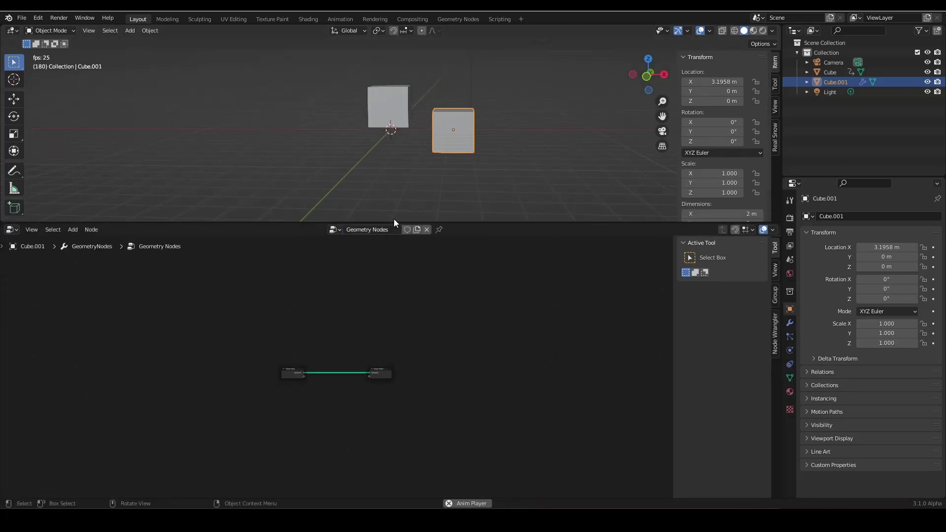
Spread the Group Input and Group Output nodes apart and fit them in view.
key("n")
mouse_move(549, 159)
middle_mouse_down()
mouse_move(526, 121)
mouse_move(543, 126)
mouse_move(537, 150)
middle_mouse_up()
left_click_drag(296, 373, 125, 374)
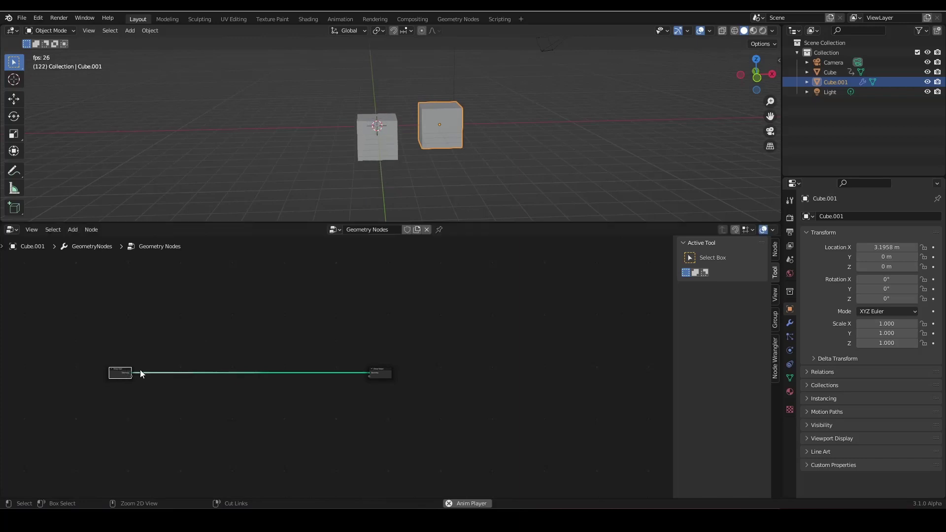
left_click_drag(380, 372, 447, 369)
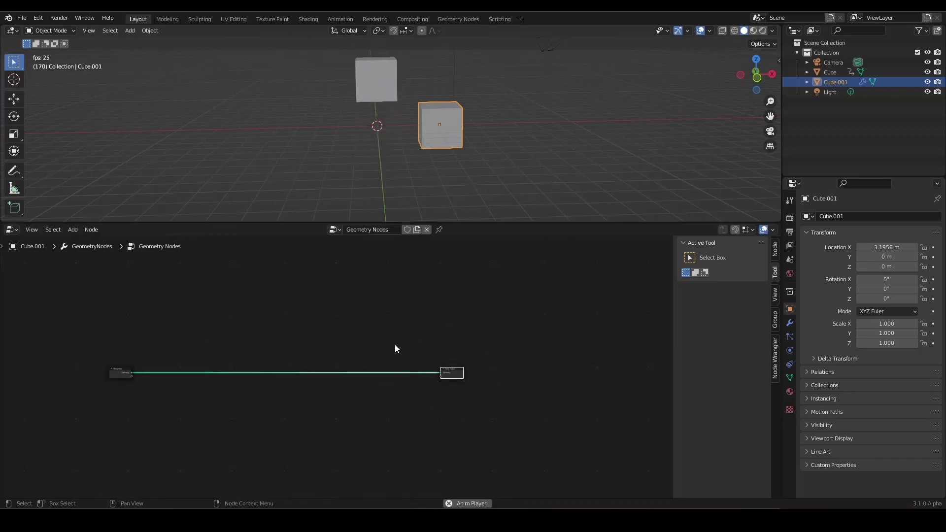
key("n")
key("Home")
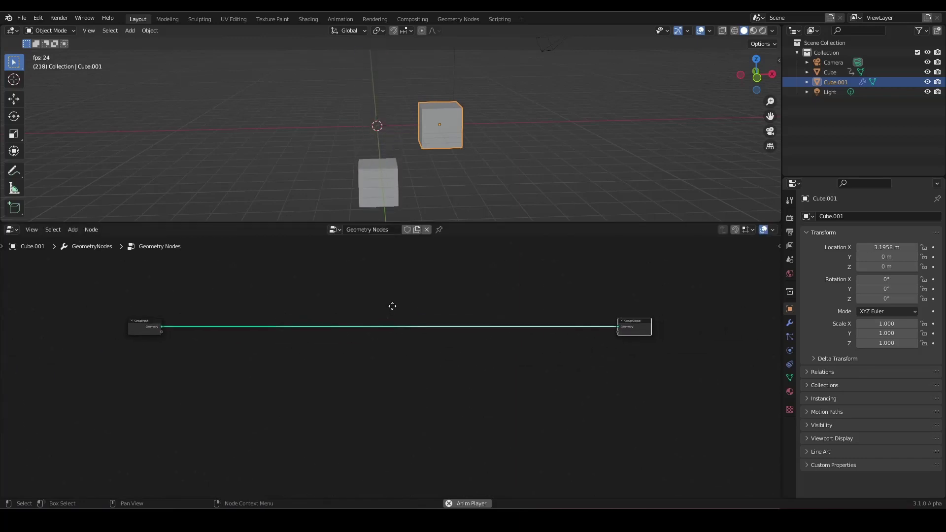
Bring up the Geometry category of the add-node menu.
middle_click_drag(365, 212, 377, 98)
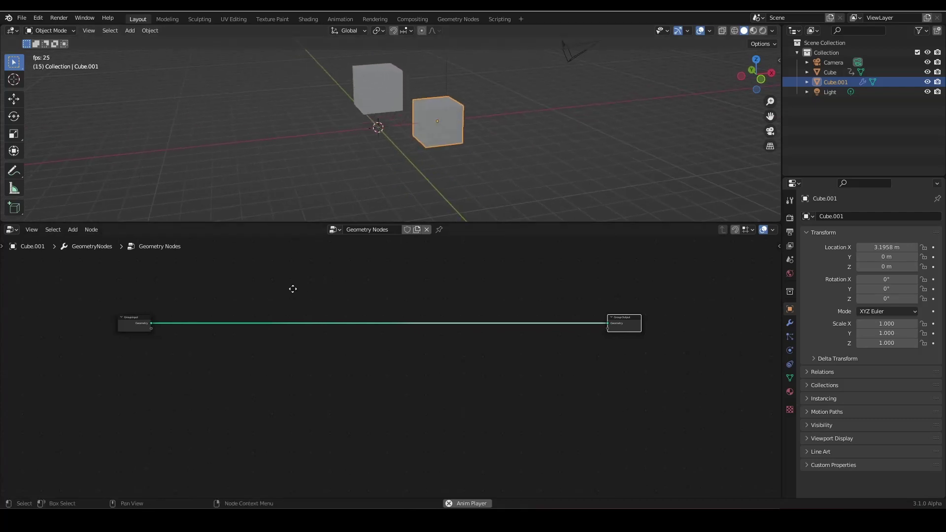
key("shift+a")
mouse_move(244, 341)
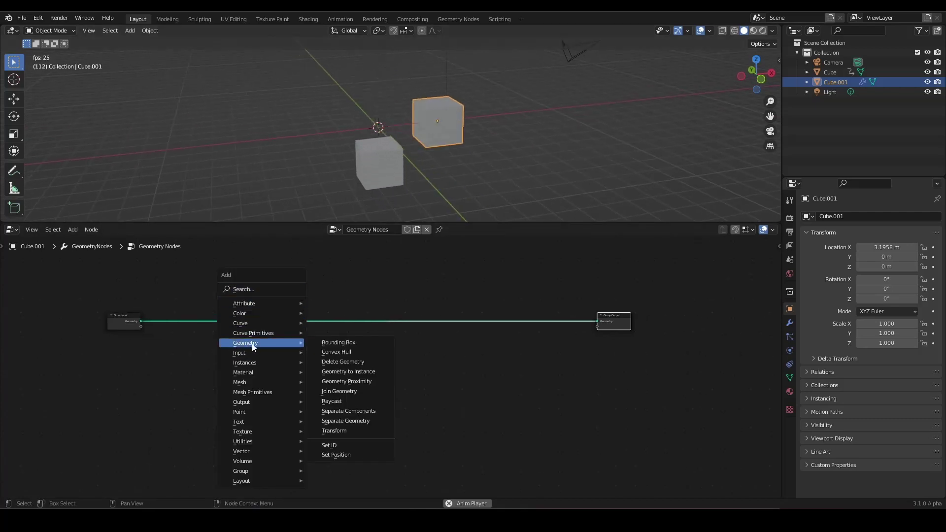
Insert a Set Position node between Group Input and Group Output in Cube.001's tree.
left_click(359, 452)
left_click(392, 309)
scroll(359, 362, "up", 1)
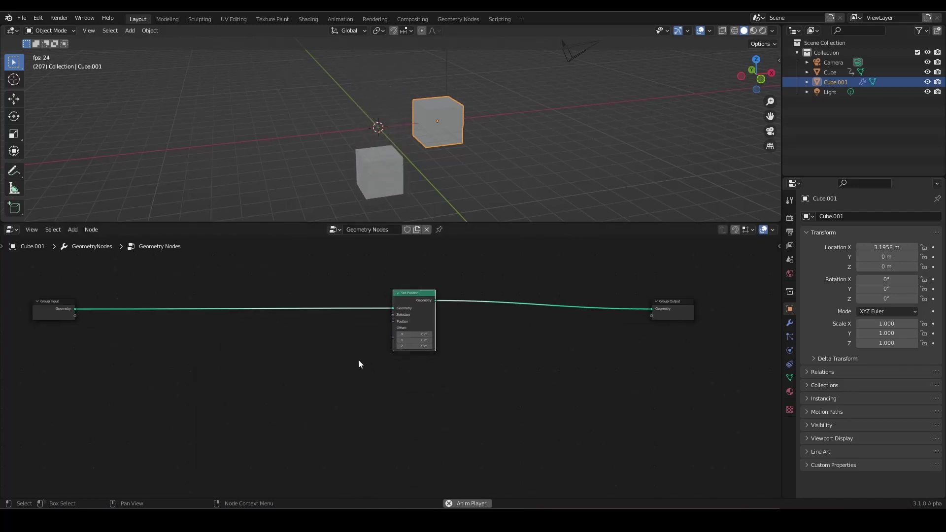
middle_click_drag(359, 360, 373, 366)
key("shift+a")
mouse_move(306, 297)
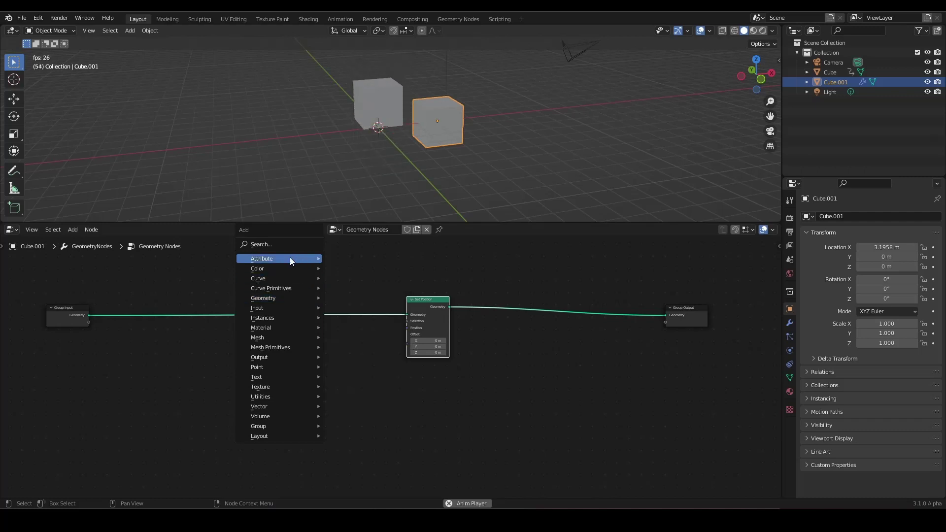
middle_click_drag(426, 339, 442, 349)
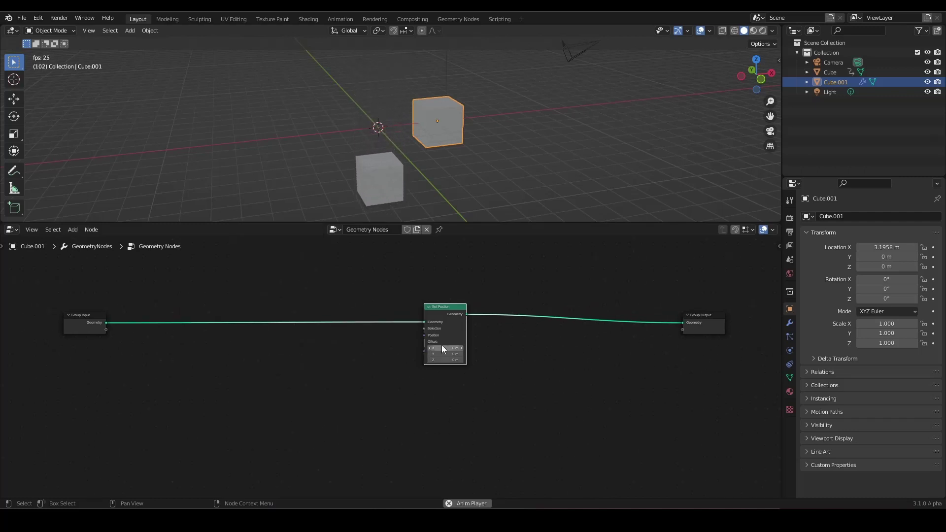
scroll(399, 344, "up", 2)
middle_click_drag(333, 315, 351, 310)
Add a Combine XYZ node below Set Position and link its Vector to Offset.
left_click_drag(446, 344, 160, 370)
middle_click_drag(299, 305, 322, 299)
key("shift+a")
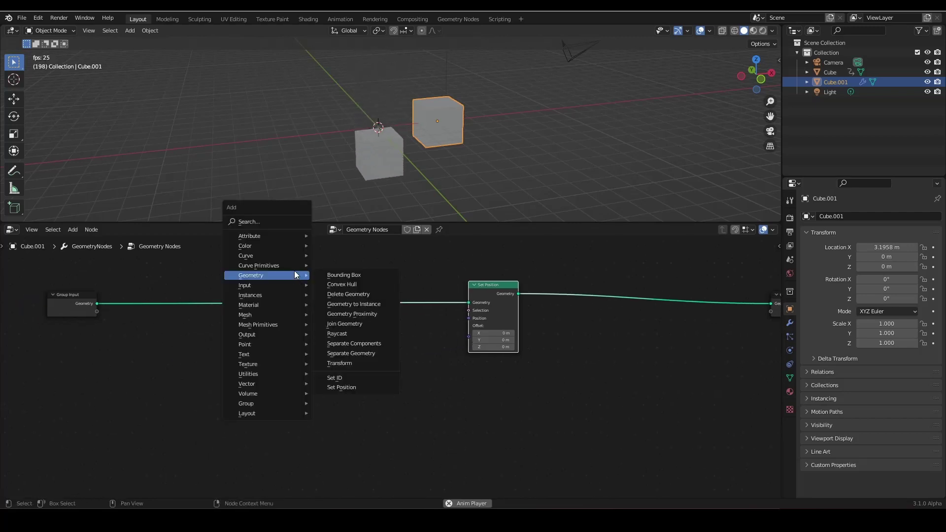
left_click(273, 226)
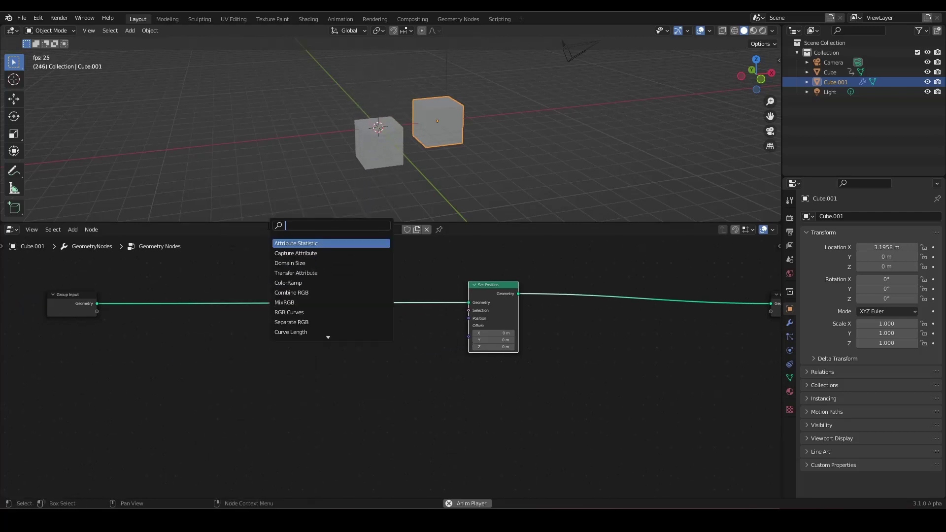
type("se")
key("BackSpace")
key("BackSpace")
type("co")
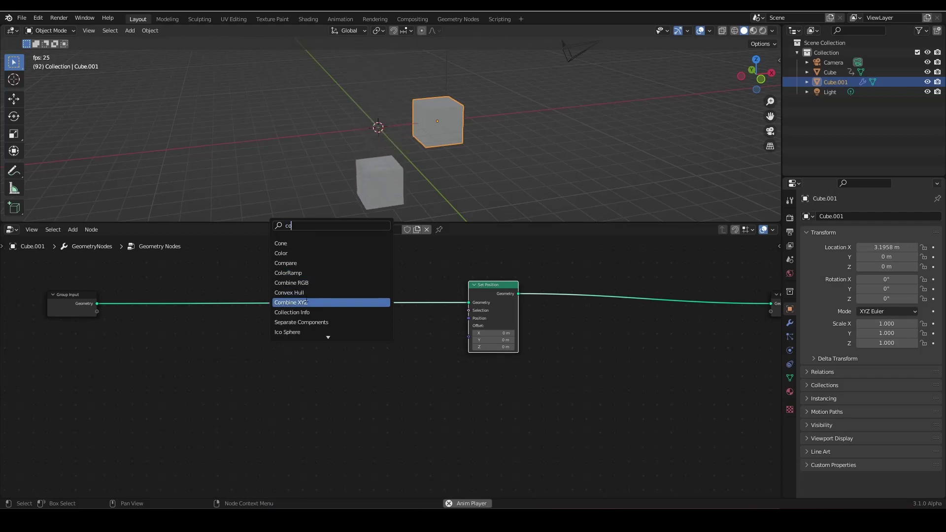
left_click(290, 302)
left_click(417, 355)
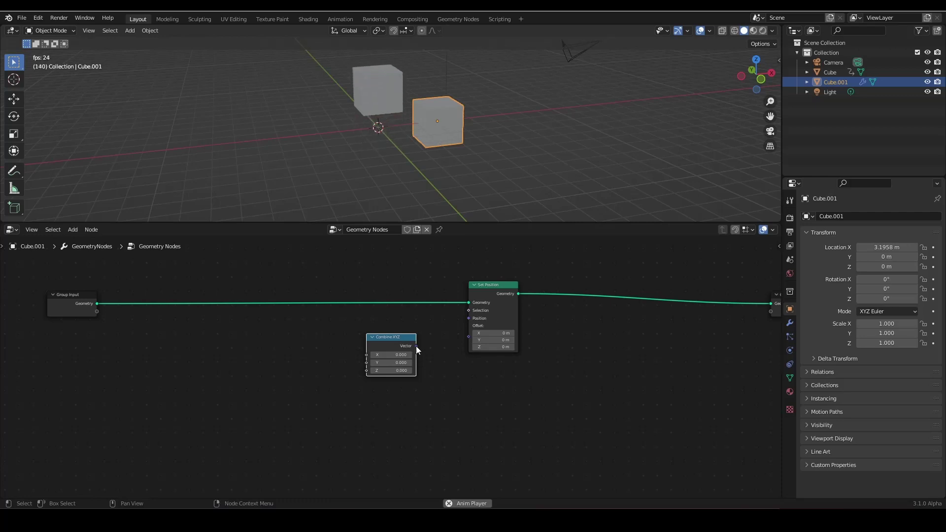
left_click_drag(416, 346, 468, 327)
Inspect the original Cube's transform values, then reselect Cube.001.
middle_click_drag(399, 196, 416, 170)
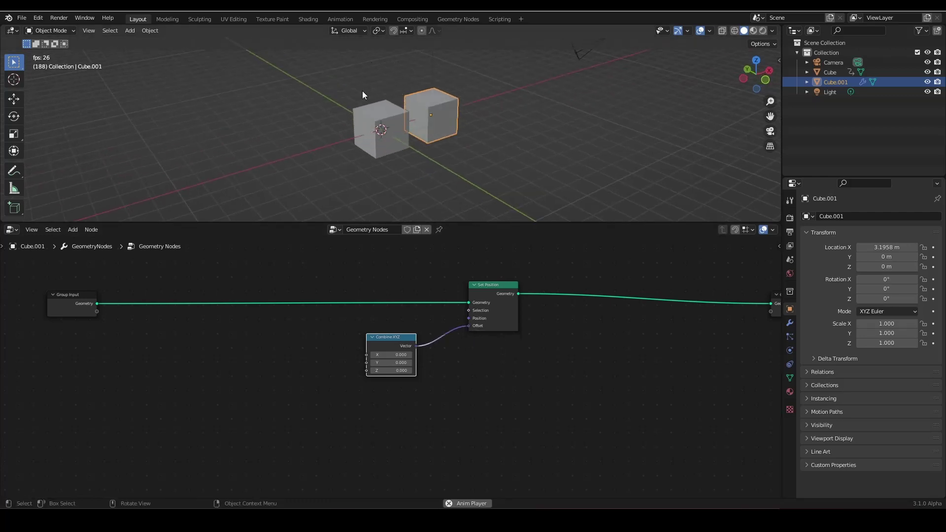
left_click(382, 163)
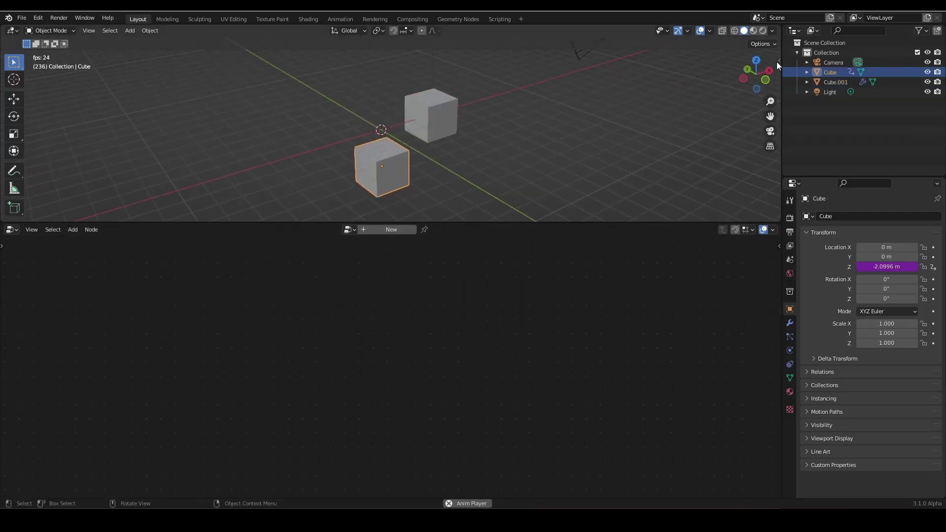
left_click_drag(776, 61, 680, 64)
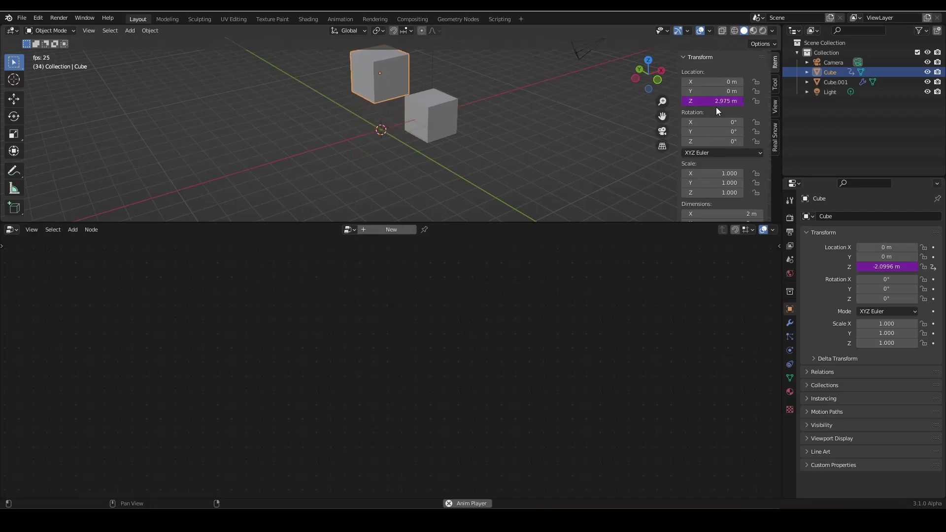
key("n")
middle_click_drag(542, 126, 415, 126)
left_click(425, 132)
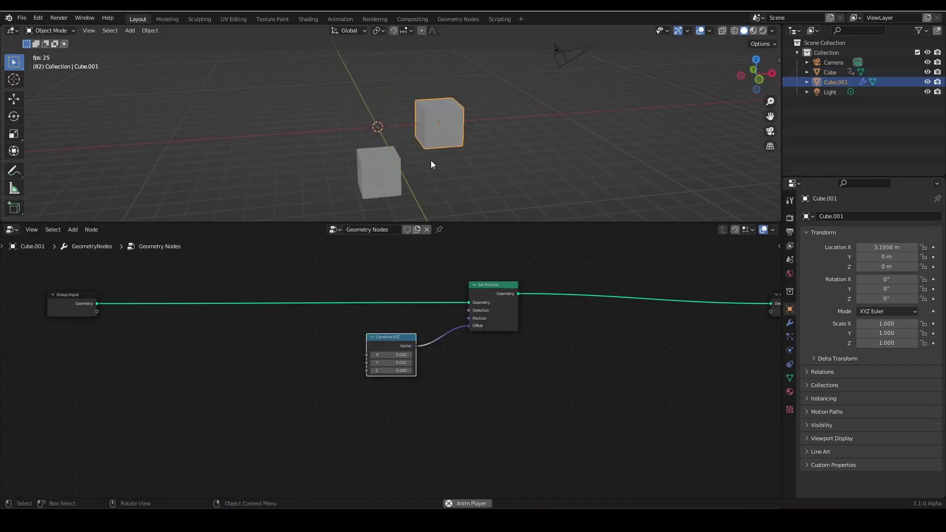
Add a Value node to the left of Combine XYZ.
left_click_drag(379, 339, 393, 340)
middle_click_drag(342, 347, 419, 337)
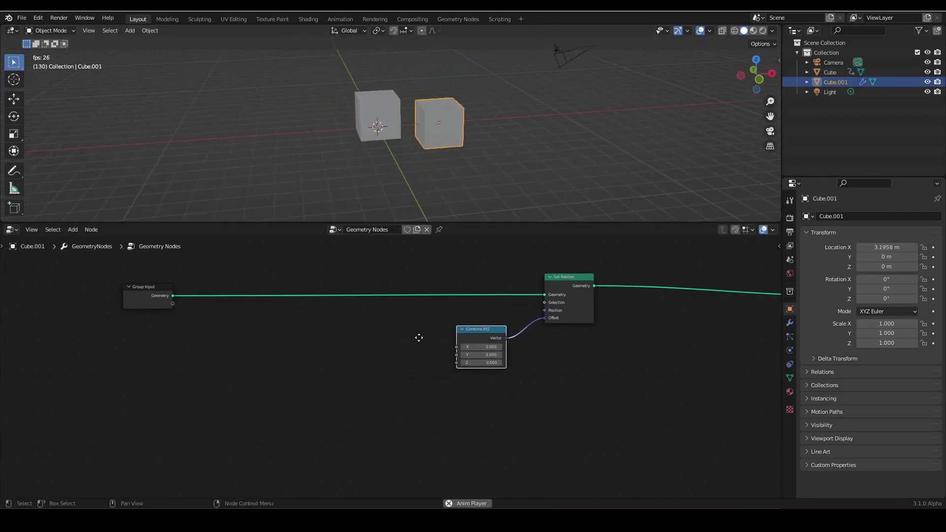
scroll(327, 310, "up", 1)
key("shift+a")
left_click(320, 304)
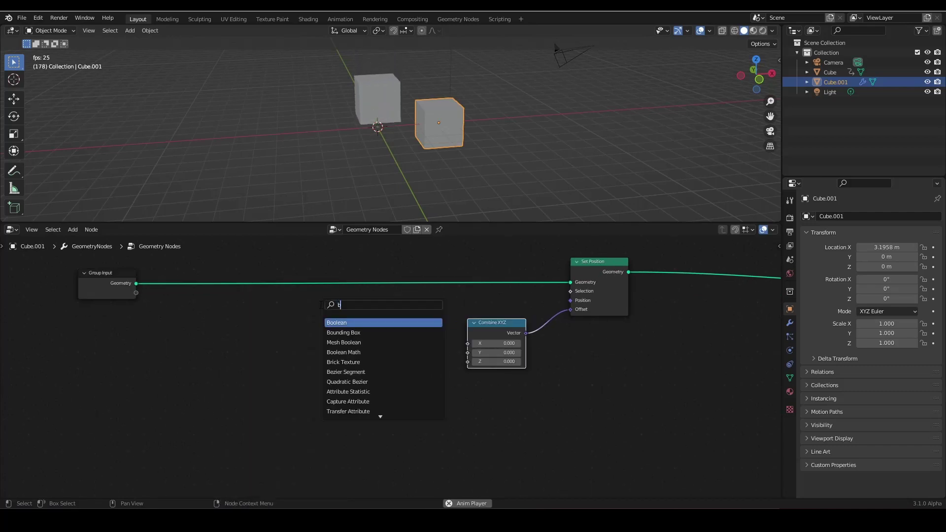
type("valu")
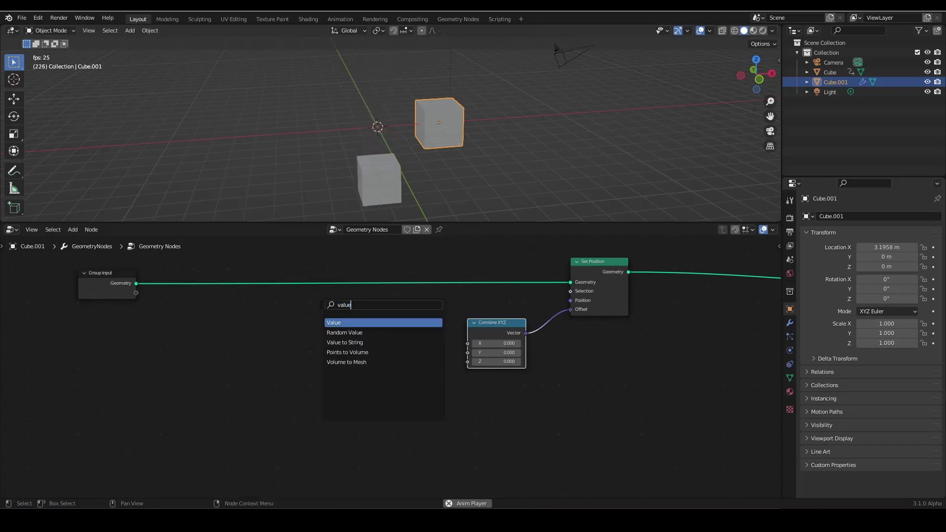
type("e")
key("Return")
left_click(330, 330)
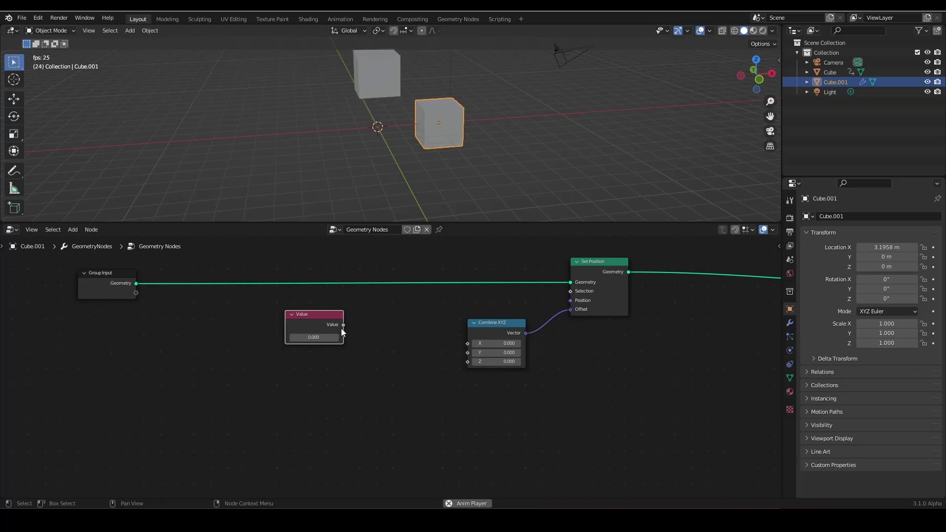
Link Value to Z, try a #frame driver, ignore the script warning, then detach it.
left_click_drag(343, 325, 463, 364)
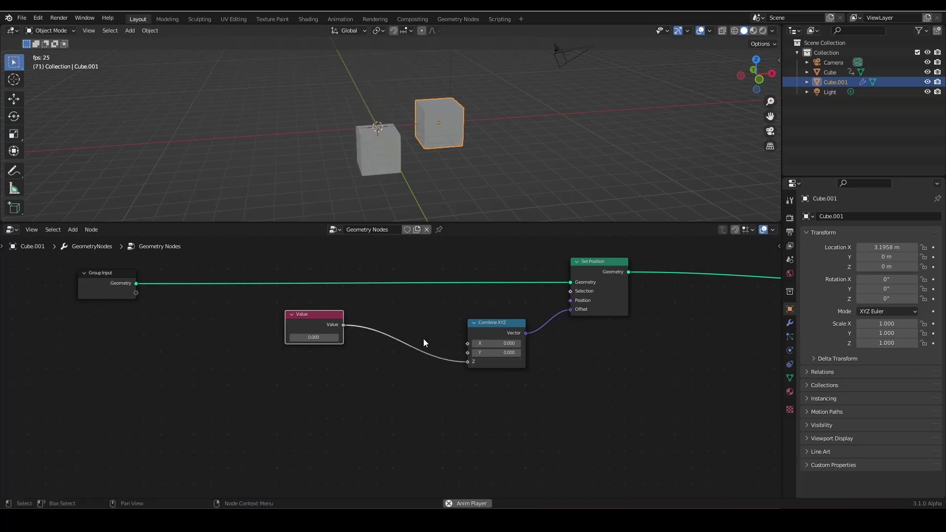
left_click_drag(306, 326, 298, 326)
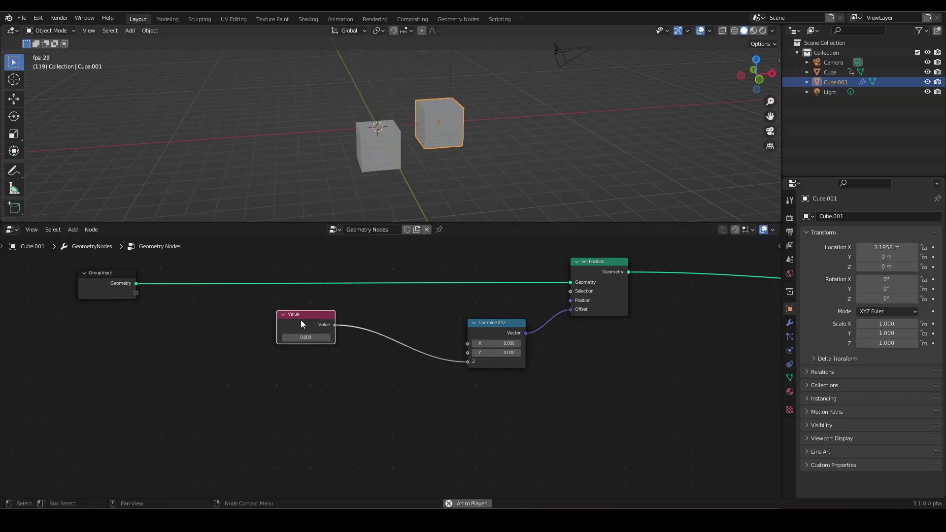
left_click(309, 336)
type("#")
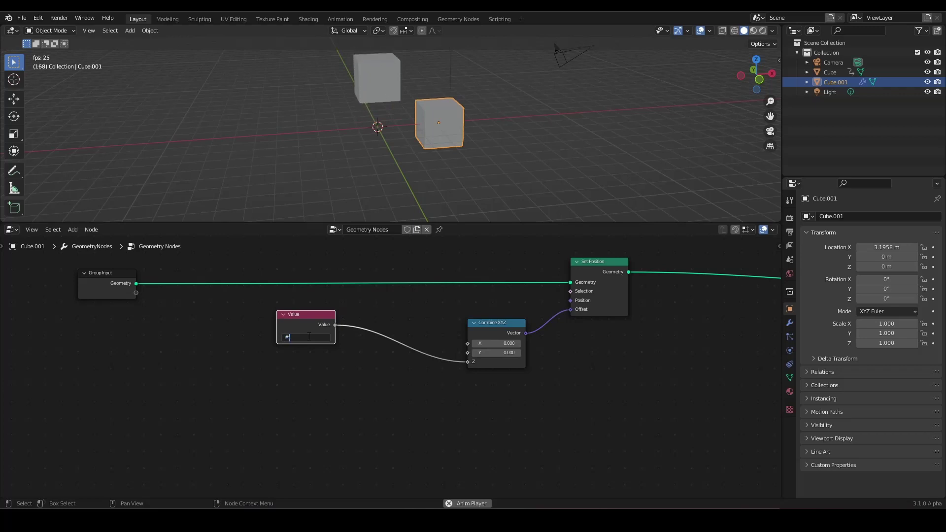
type("frae")
key("Return")
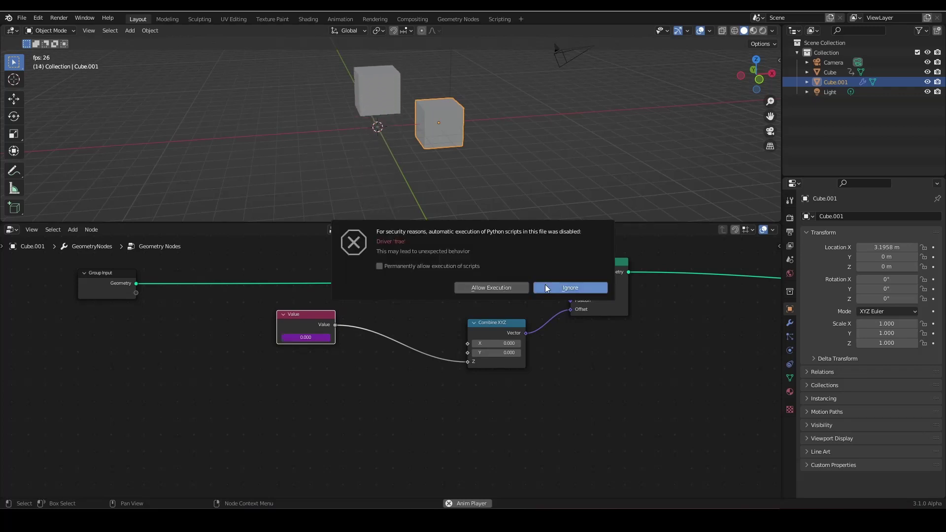
left_click(537, 287)
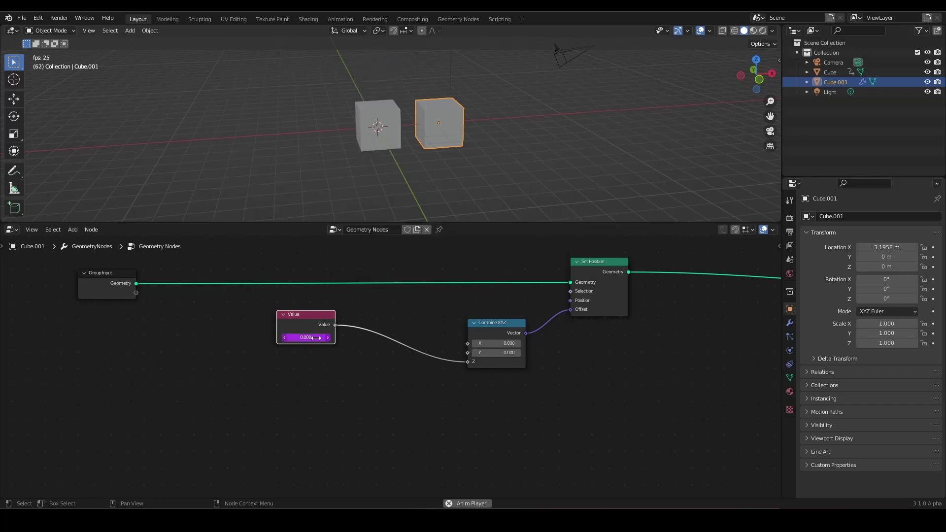
left_click_drag(311, 319, 295, 360, "alt")
Delete the Value node and link a new Scene Time node's Frame to Combine XYZ's Z.
key("x")
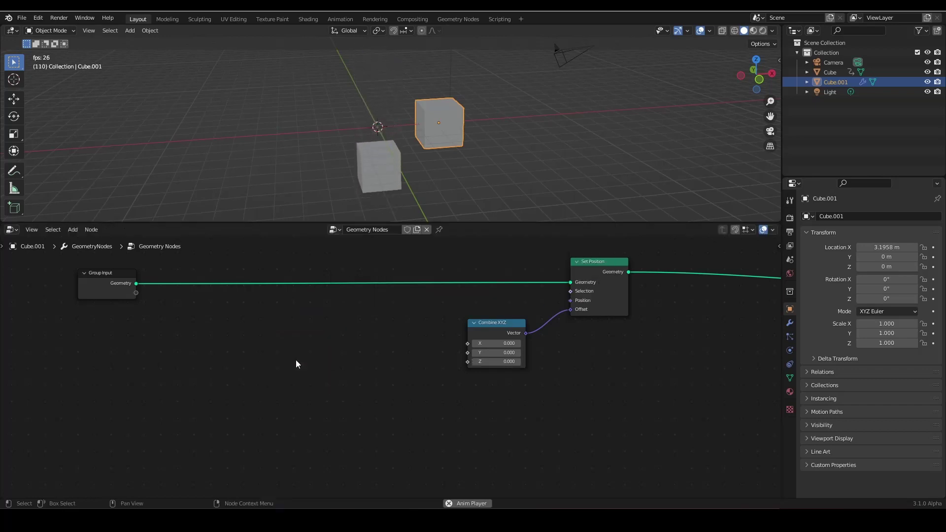
middle_click_drag(340, 343, 358, 356)
middle_click_drag(321, 287, 297, 280)
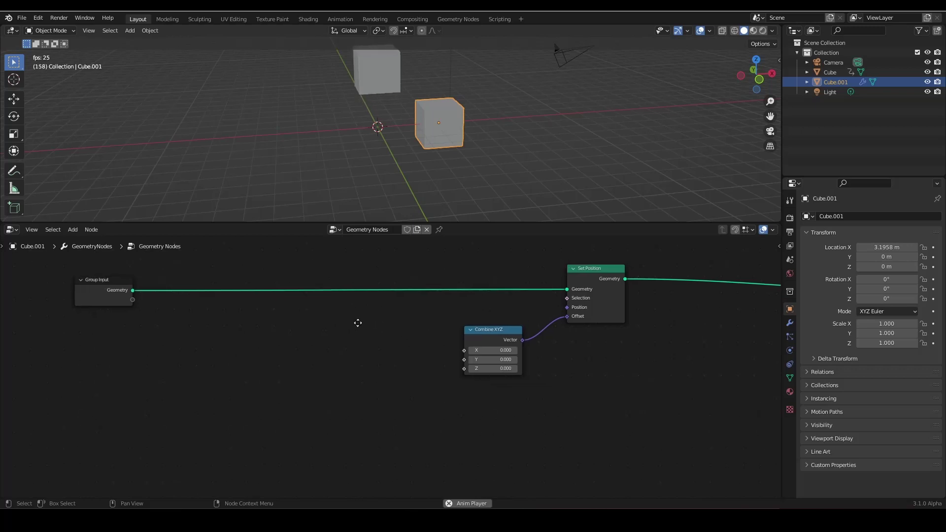
key("shift+a")
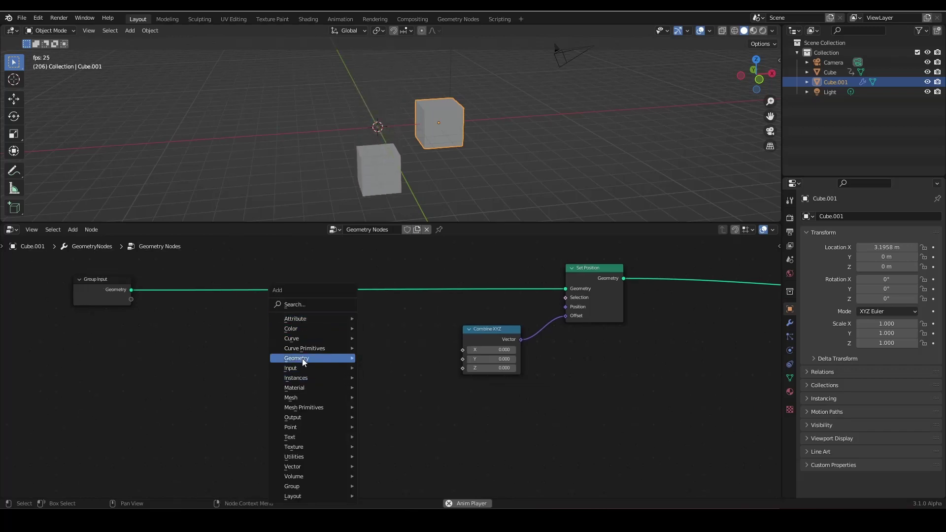
mouse_move(298, 368)
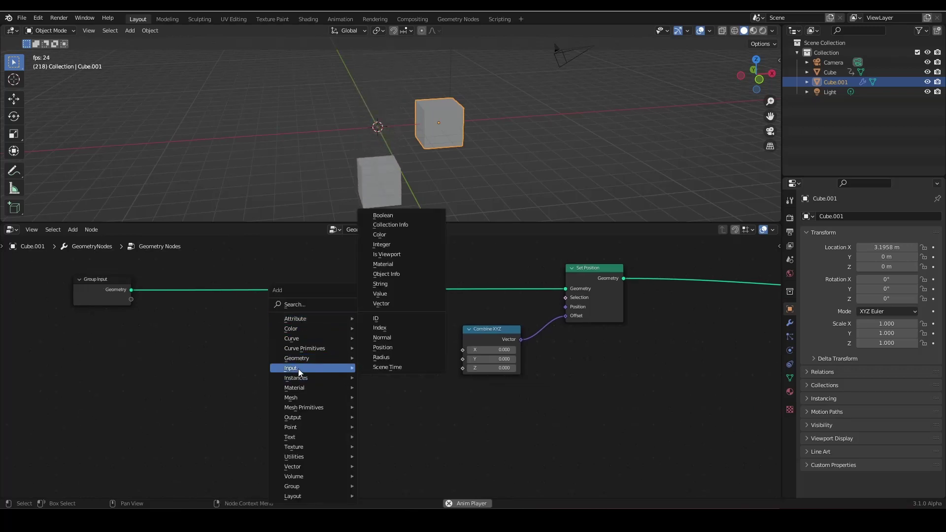
left_click(401, 364)
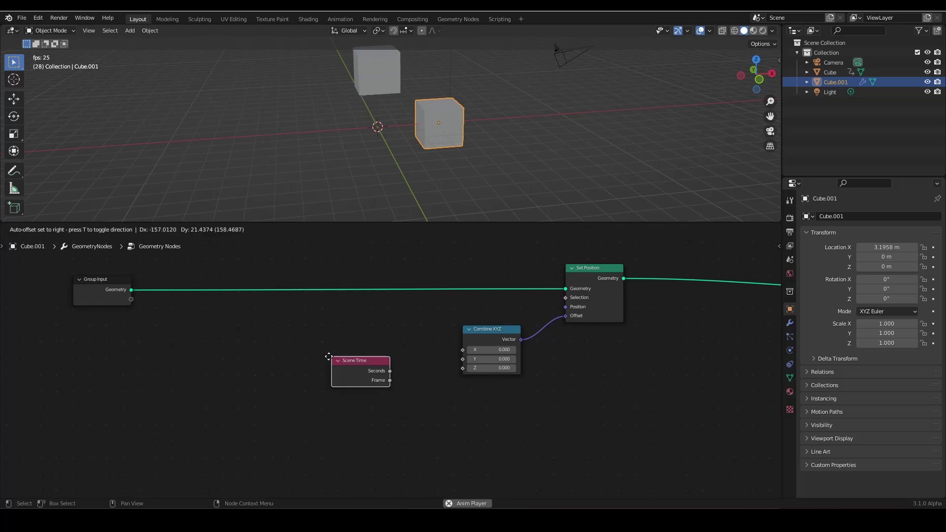
left_click(256, 326)
left_click_drag(314, 349, 463, 368)
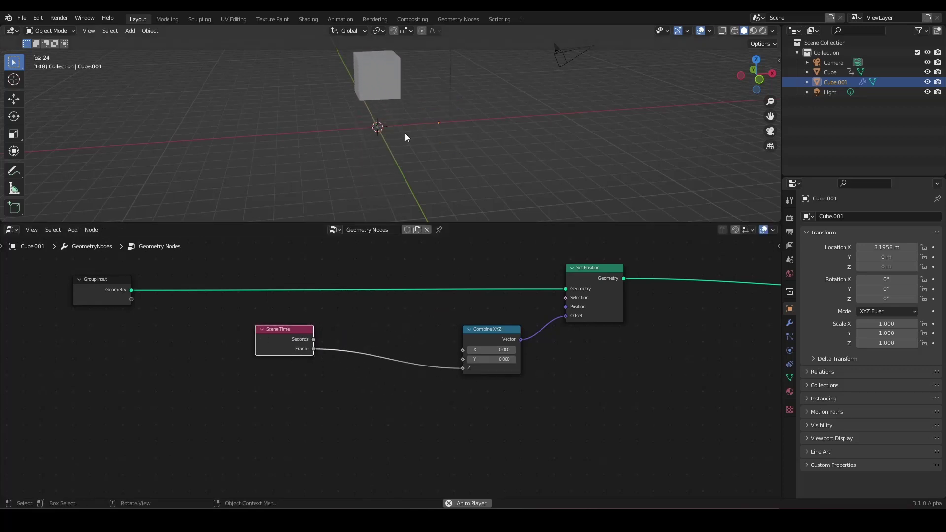
Move the Scene Time node farther left and select the original Cube.
scroll(406, 175, "up", 3)
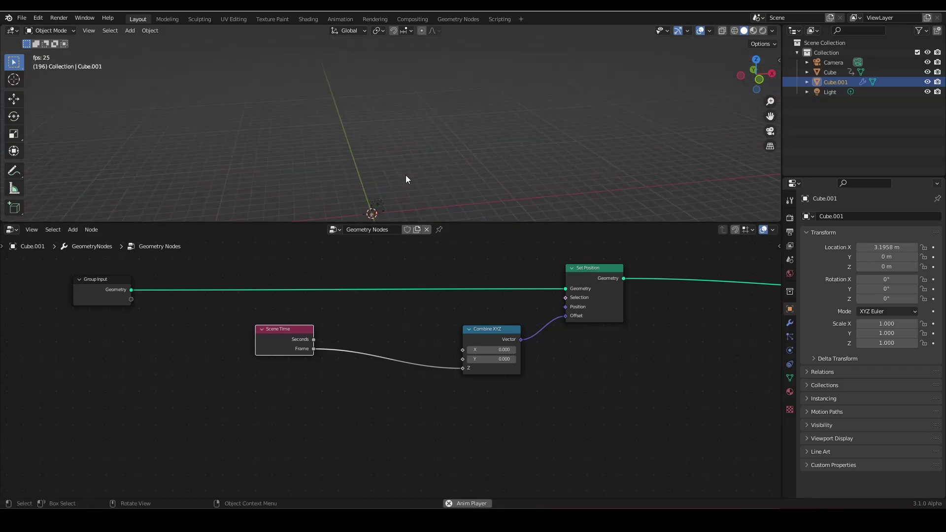
middle_click_drag(406, 188, 401, 170)
scroll(401, 171, "up", 4)
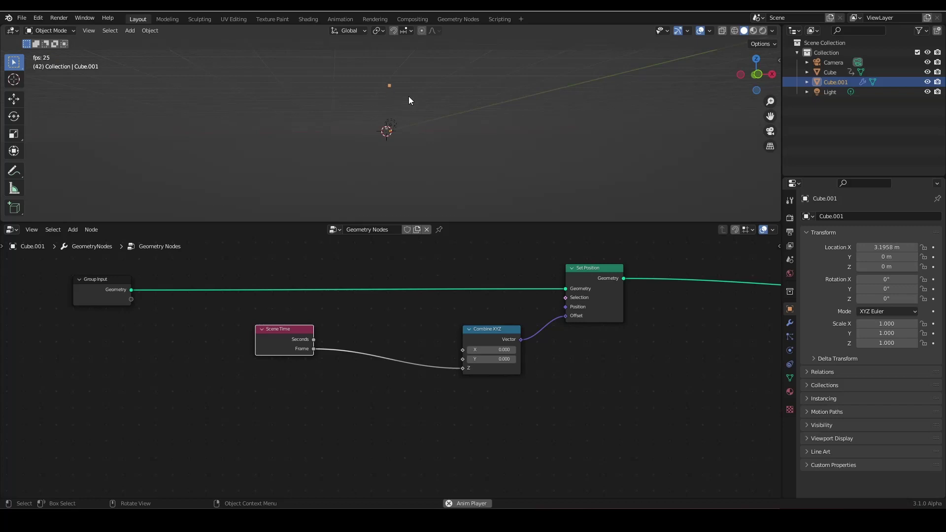
scroll(410, 157, "up", 8)
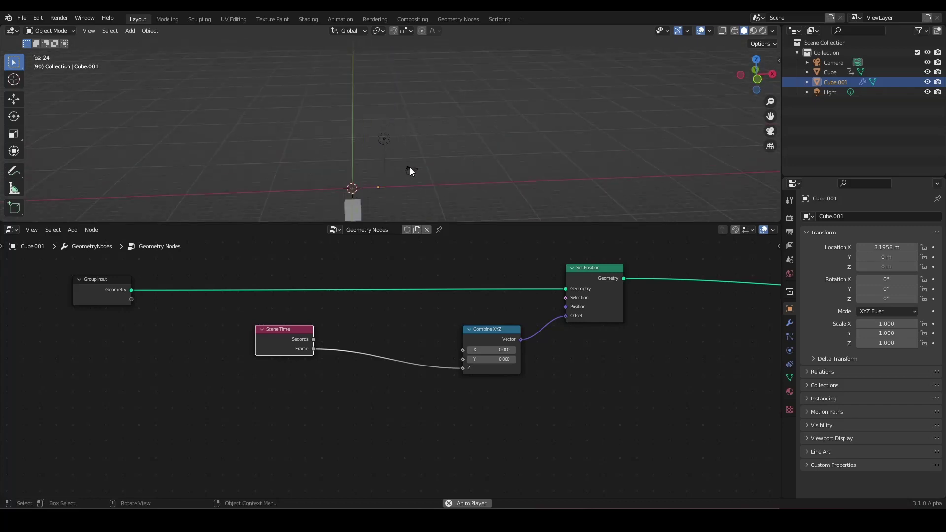
mouse_move(403, 202)
middle_mouse_down("shift")
mouse_move(425, 93)
mouse_move(395, 191)
middle_mouse_up("shift")
scroll(424, 93, "up", 1)
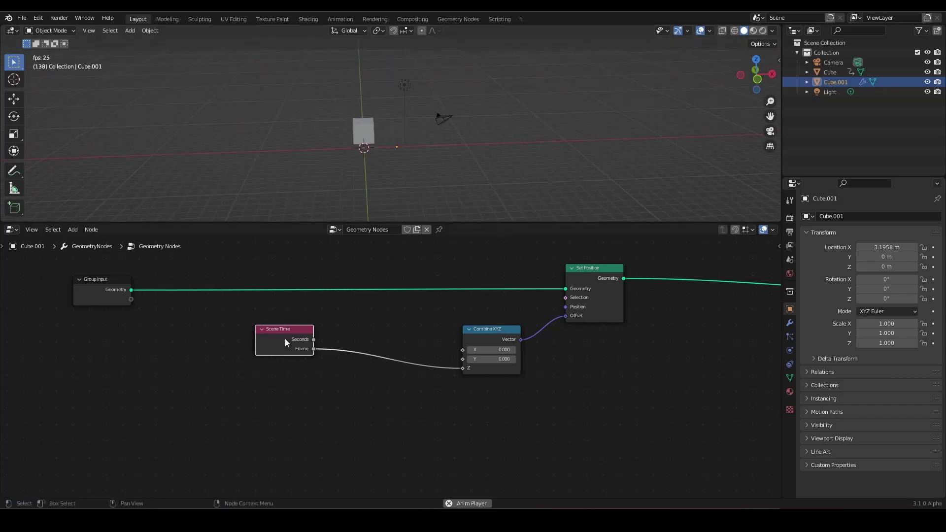
left_click_drag(285, 338, 106, 345)
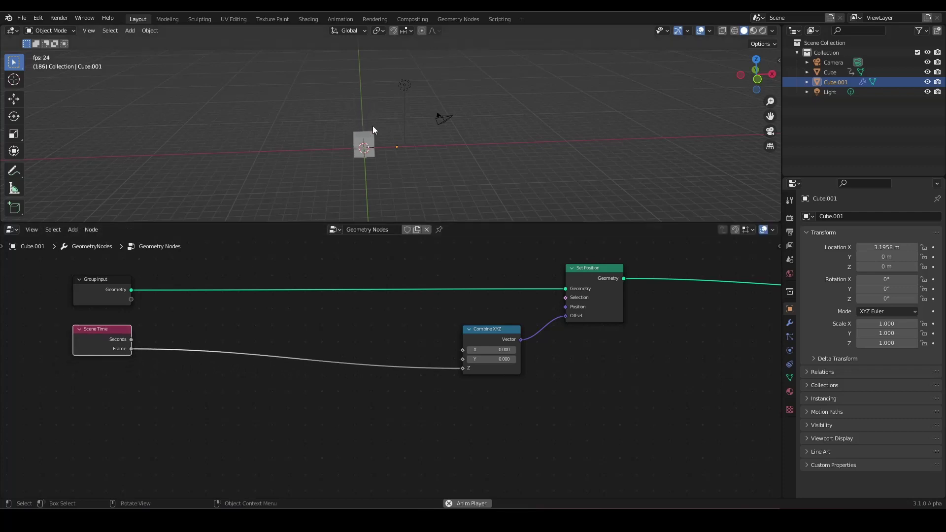
left_click(360, 155)
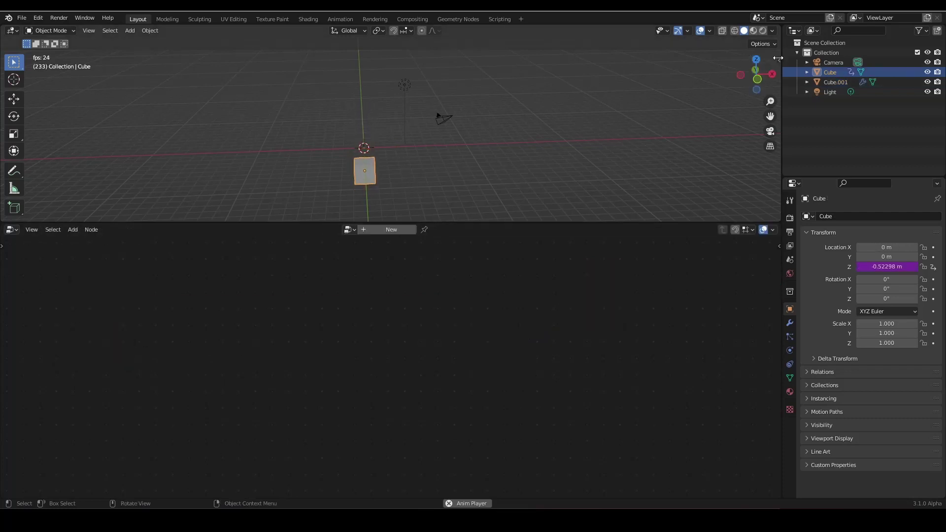
Check Cube's Z expression, then drop a Math node on the Frame link set to Divide.
left_click_drag(777, 58, 678, 59)
double_click(715, 101)
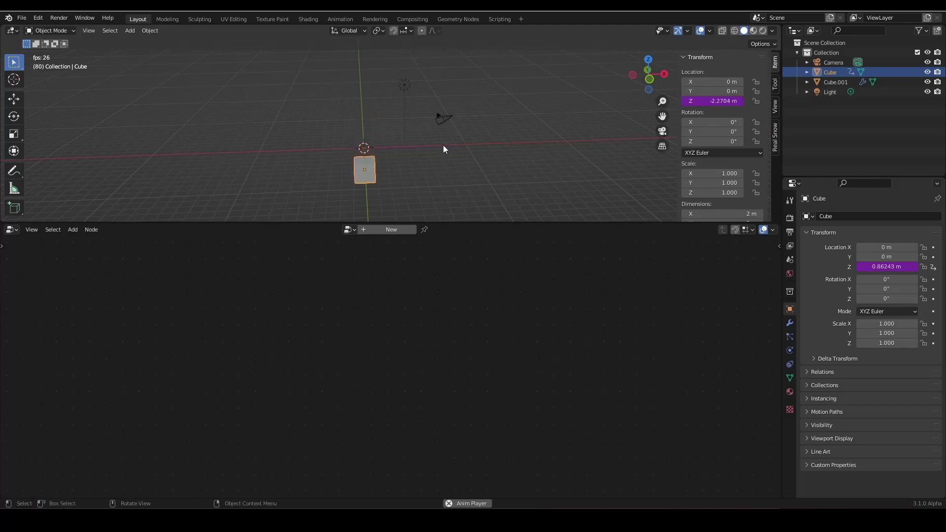
left_click(830, 83)
middle_click_drag(296, 328, 316, 334)
key("shift+a")
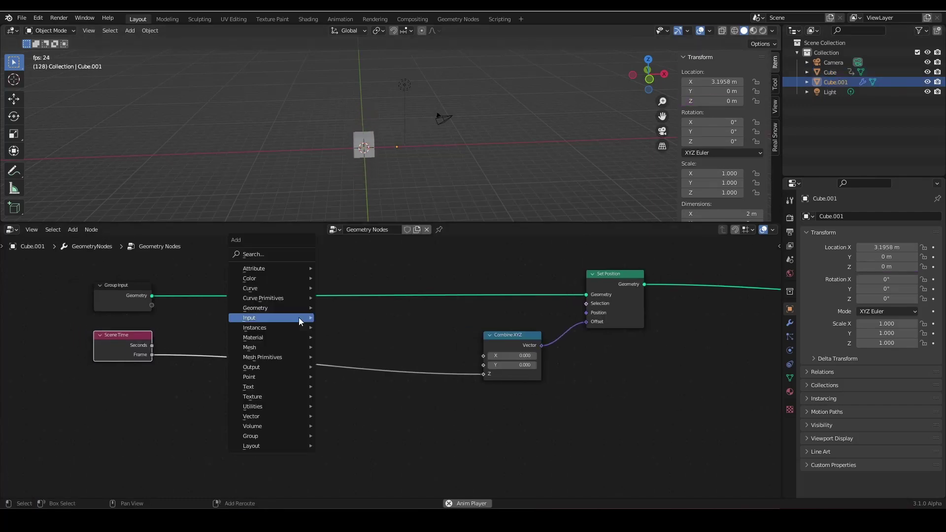
left_click(262, 253)
type("mat")
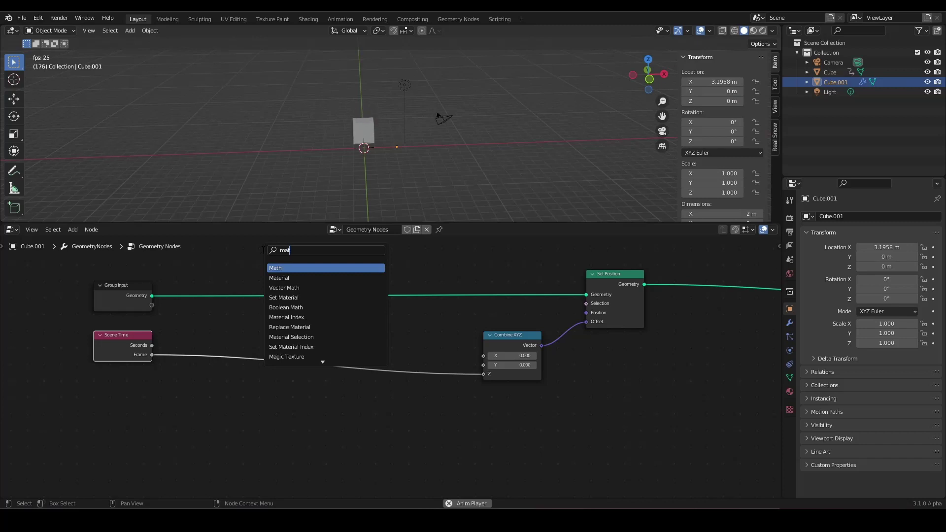
type("h")
key("Return")
left_click(299, 347)
left_click(301, 350)
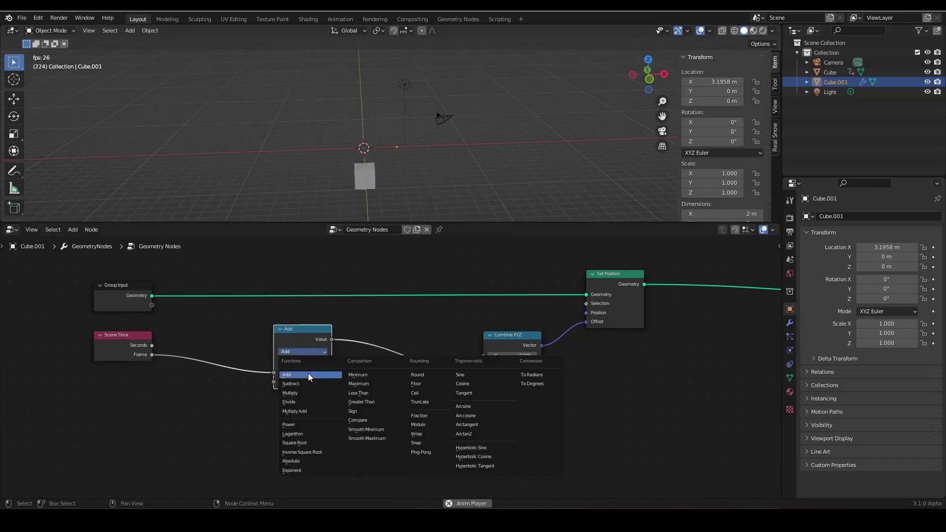
left_click(305, 401)
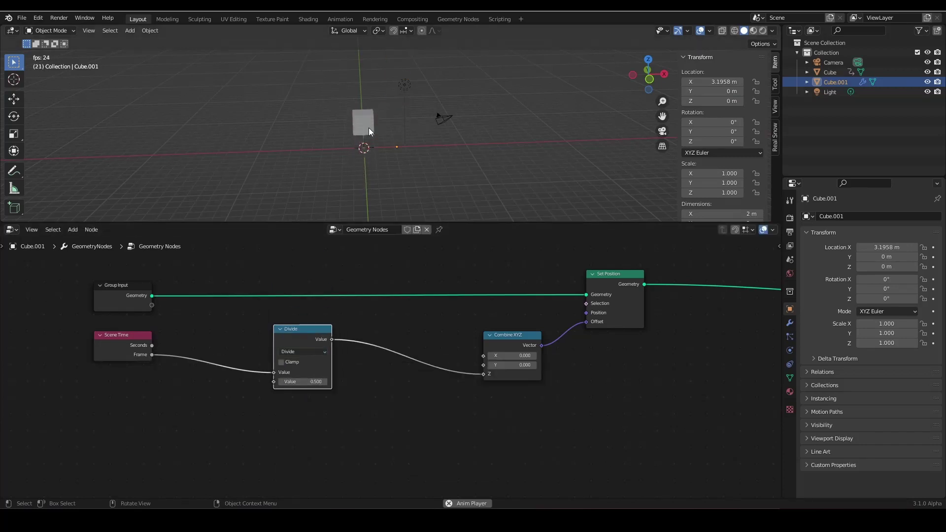
Switch between the cubes and open the original Cube's Z location expression for editing.
left_click(369, 128)
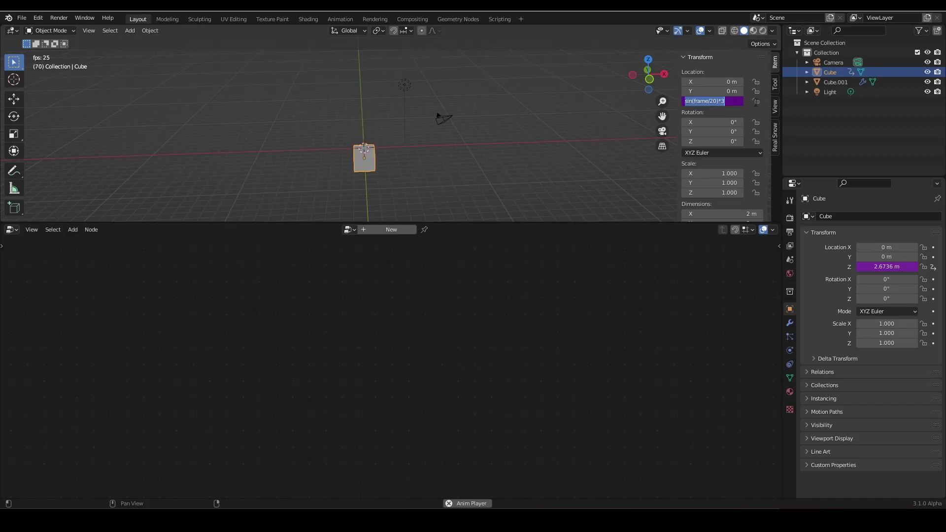
left_click(835, 82)
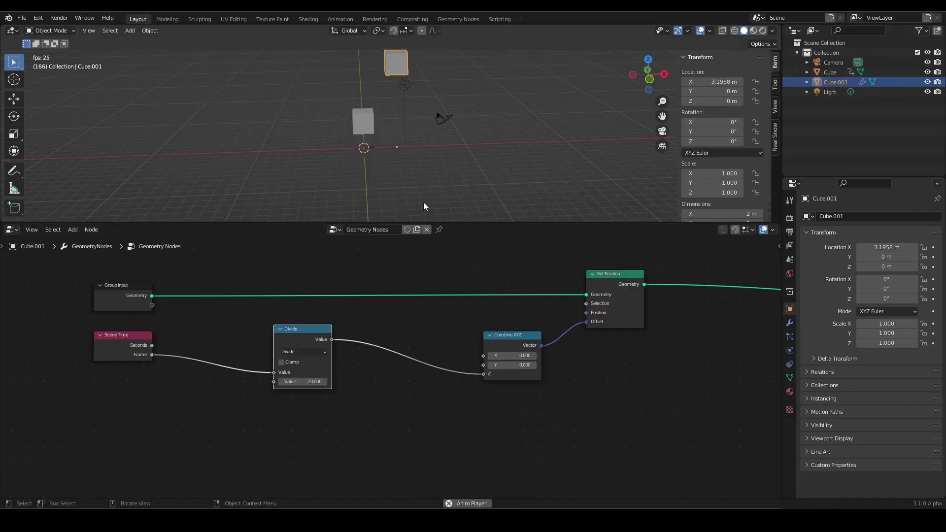
middle_click_drag(404, 200, 400, 164)
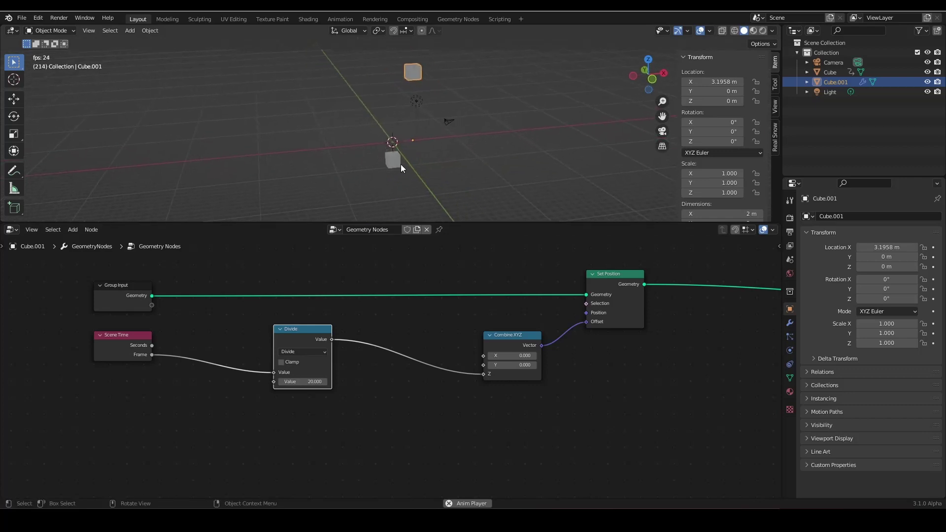
left_click(391, 159)
left_click(716, 101)
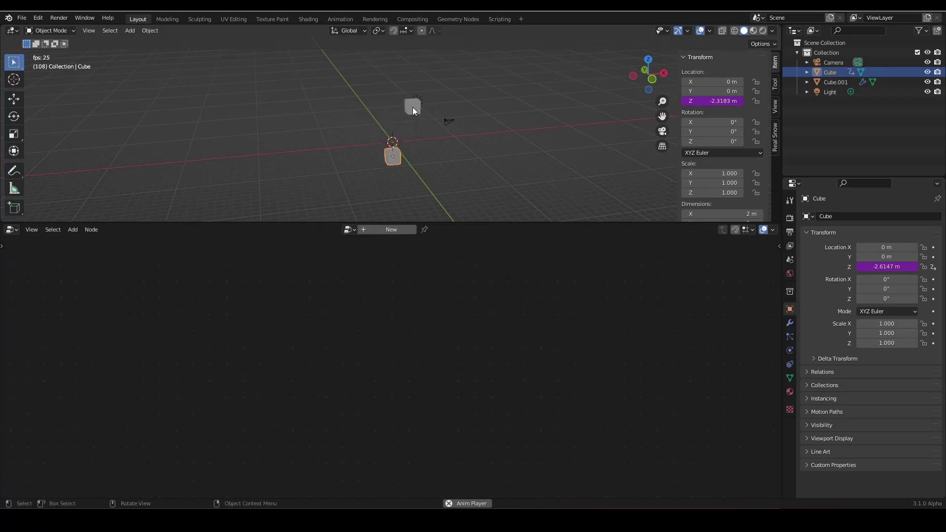
Duplicate the Divide node as a Sine node inserted between Divide and Combine XYZ.
left_click(412, 107)
left_click_drag(292, 340, 195, 346)
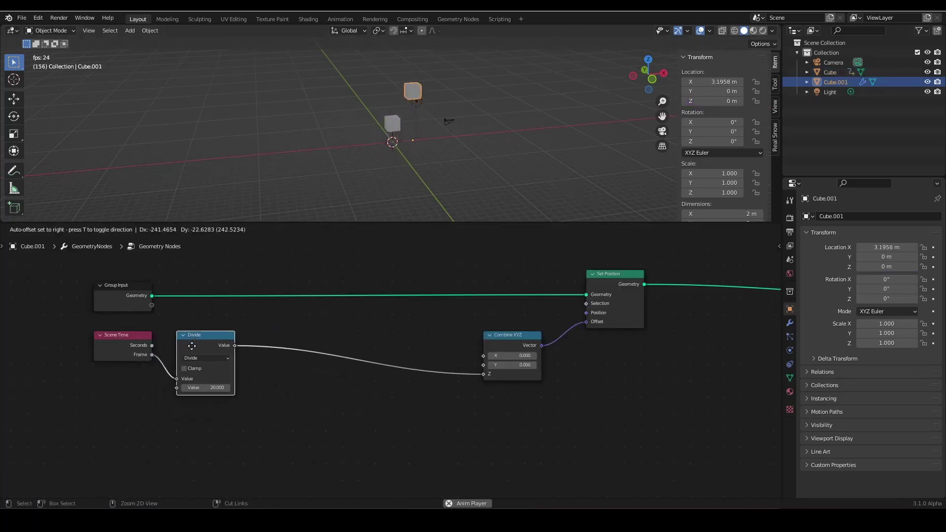
key("shift+d")
left_click(291, 377)
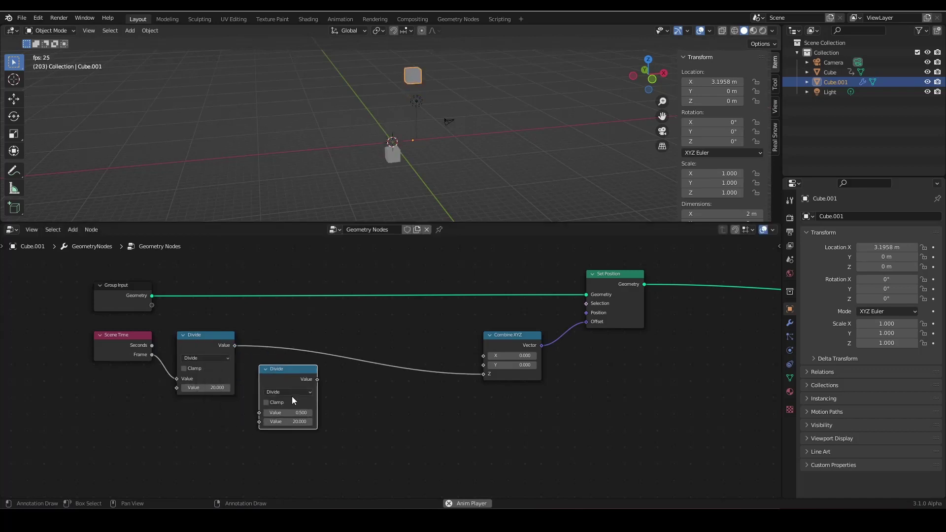
left_click(290, 393)
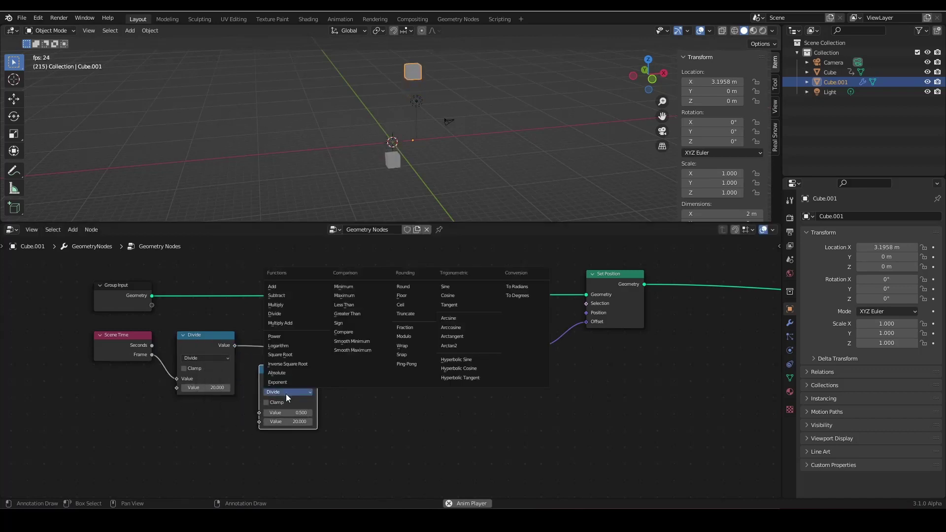
left_click(453, 286)
left_click_drag(288, 367, 299, 342)
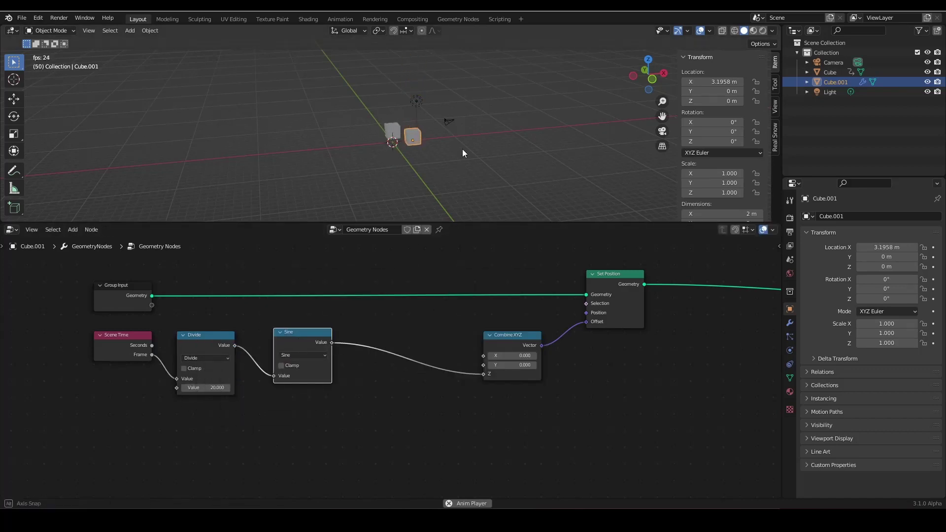
Change the Cube's Z location expression to sin(frame/20)*3, then reselect Cube.001.
middle_click_drag(462, 148, 423, 130)
scroll(444, 144, "up", 3)
middle_click_drag(422, 148, 421, 140)
middle_click_drag(424, 106, 423, 164, "shift")
scroll(423, 164, "up", 1)
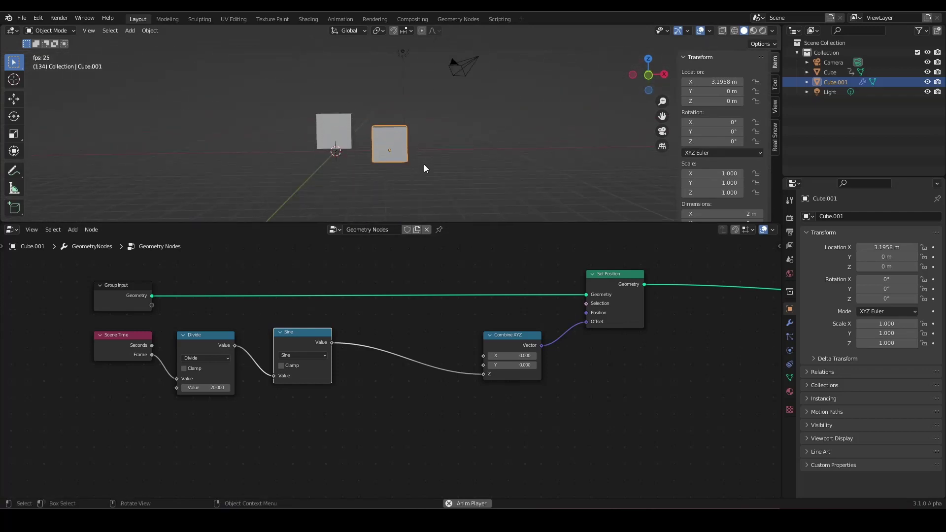
left_click(332, 118)
double_click(722, 101)
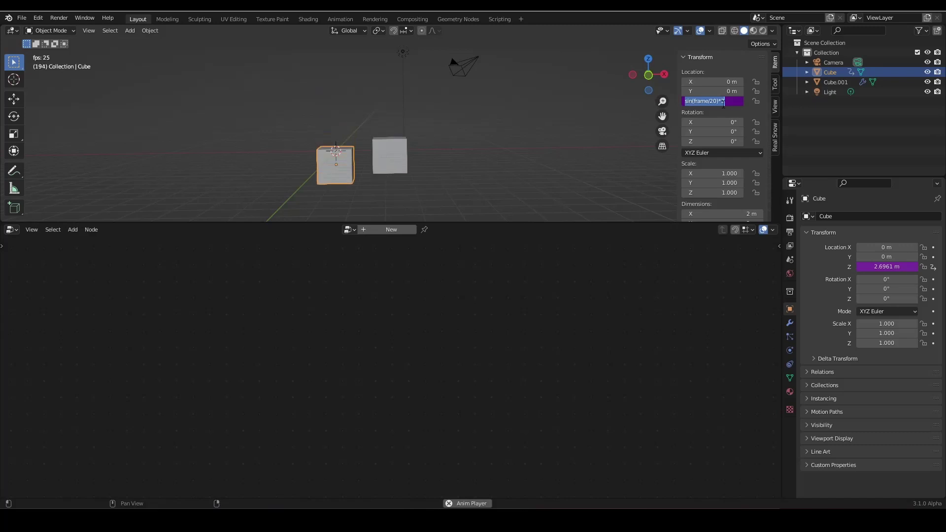
type("3")
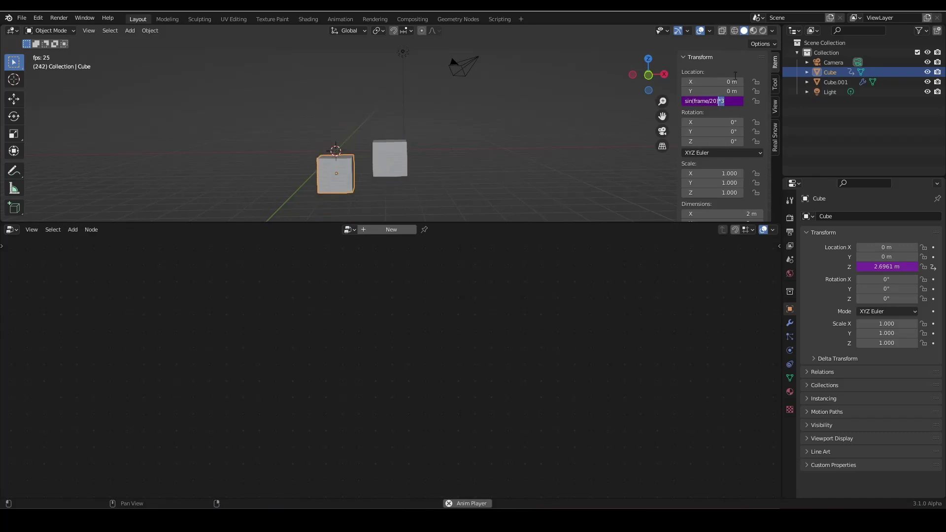
key("Return")
left_click(379, 146)
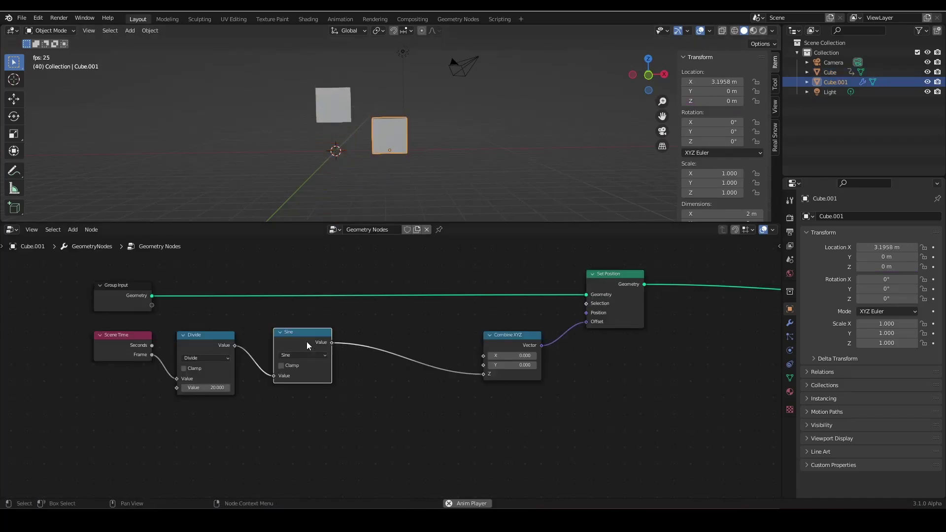
Duplicate the Sine node as a Multiply node with value 3 before Combine XYZ.
key("shift+d")
left_click(397, 340)
left_click(376, 350)
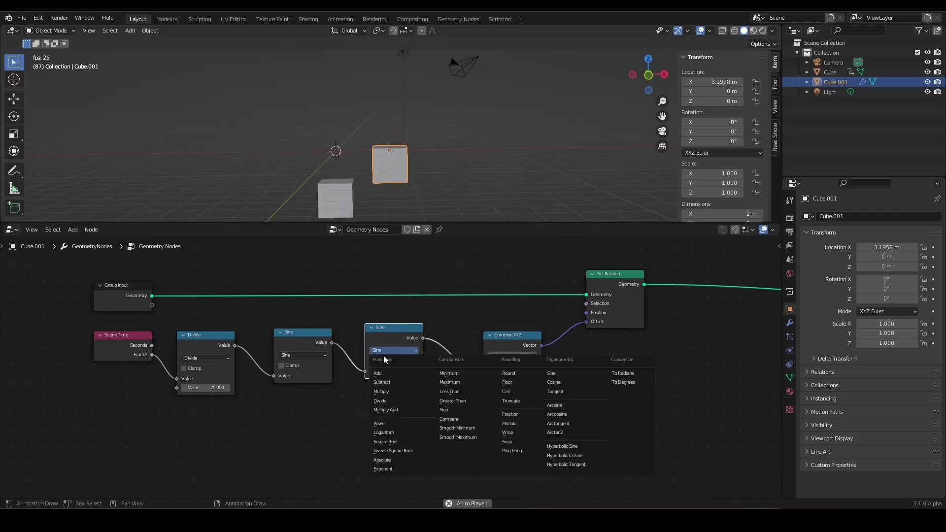
left_click(400, 392)
double_click(400, 379)
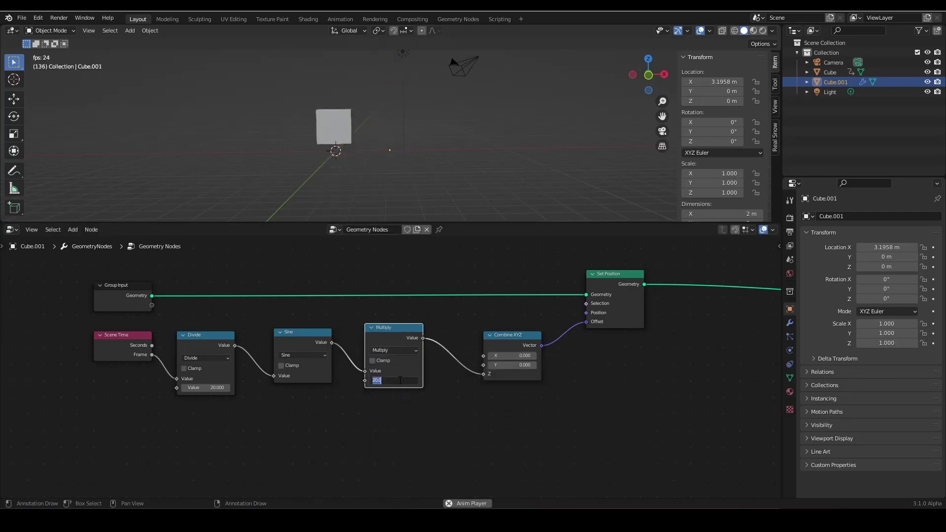
type("3")
key("Return")
Look through the scene camera and select the camera.
middle_click_drag(295, 217, 352, 129)
left_click(333, 103)
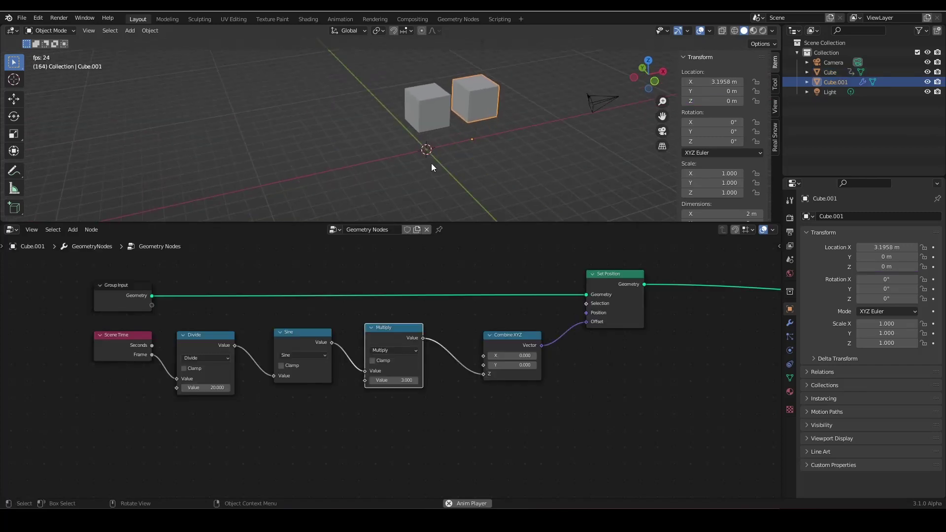
key("KP_0")
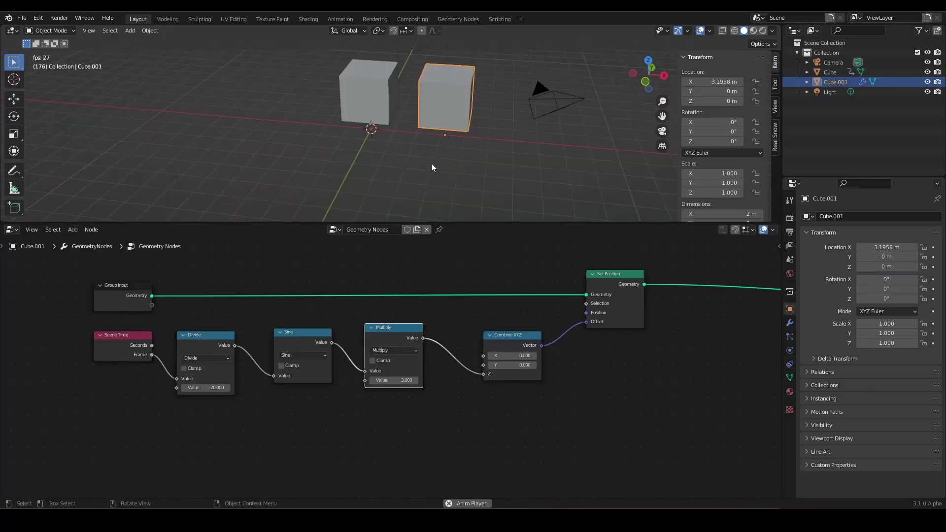
left_click(460, 65)
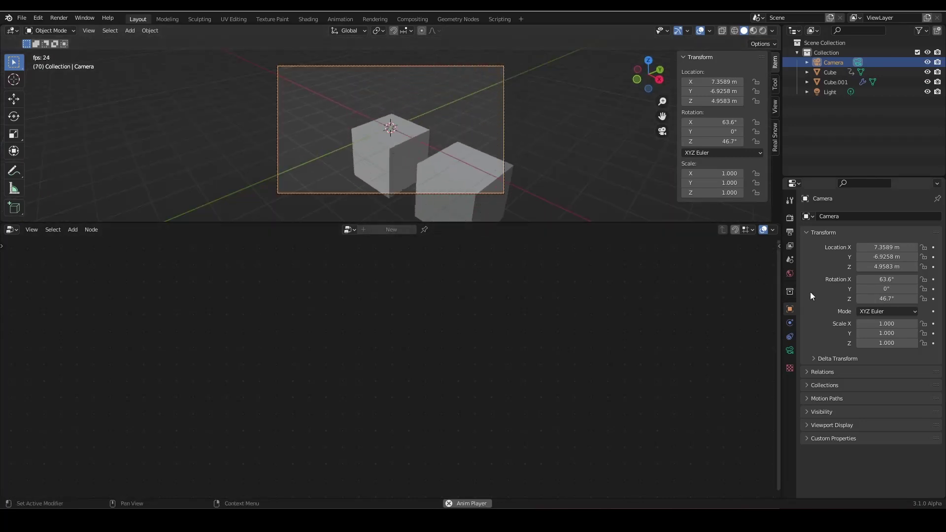
Create a #frame driver on the camera's Z location in its object properties.
left_click(790, 350)
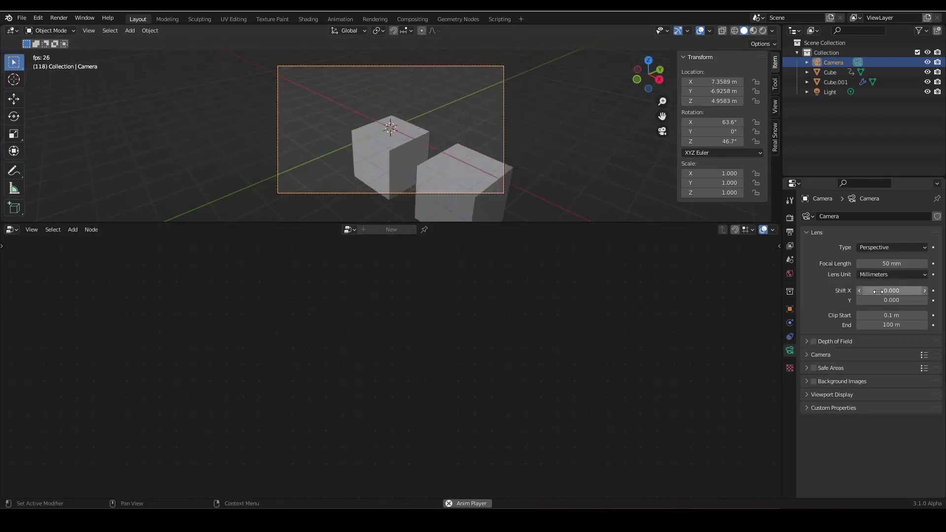
left_click(789, 309)
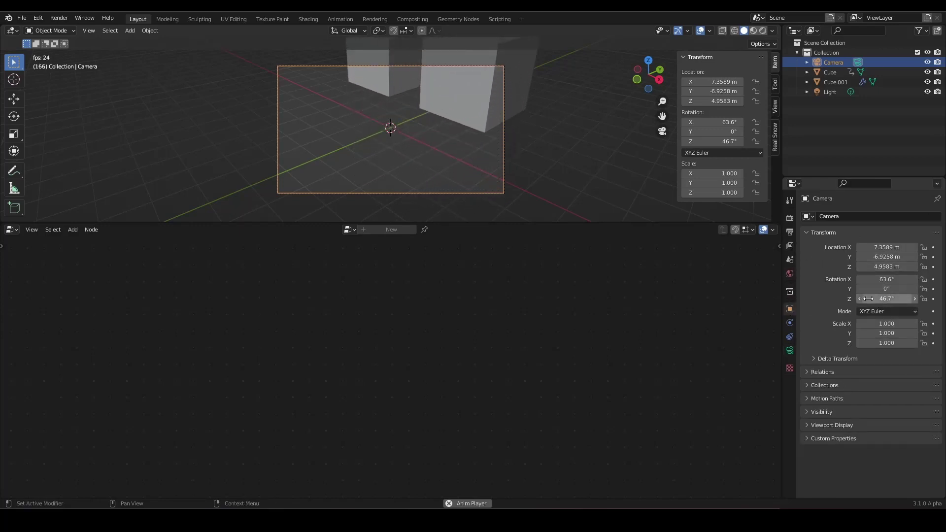
left_click(883, 266)
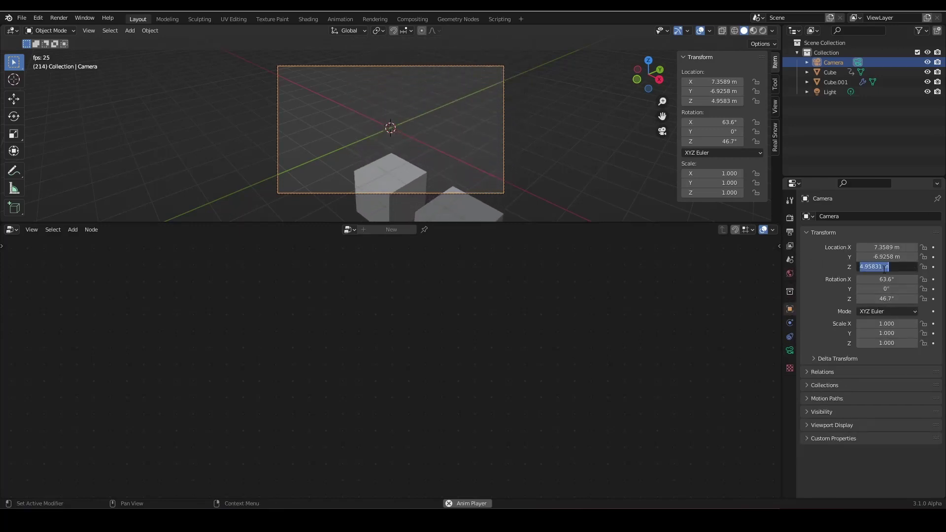
type("#frame")
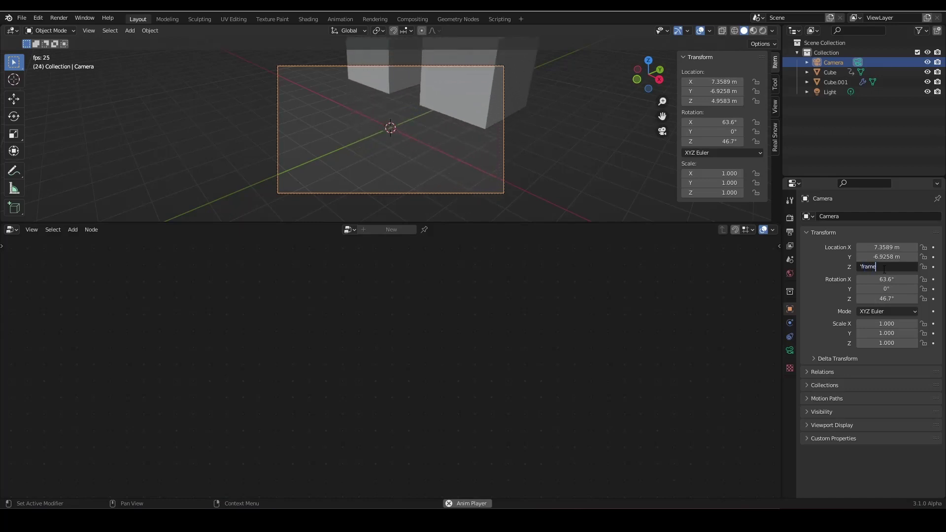
key("Return")
left_click(884, 269)
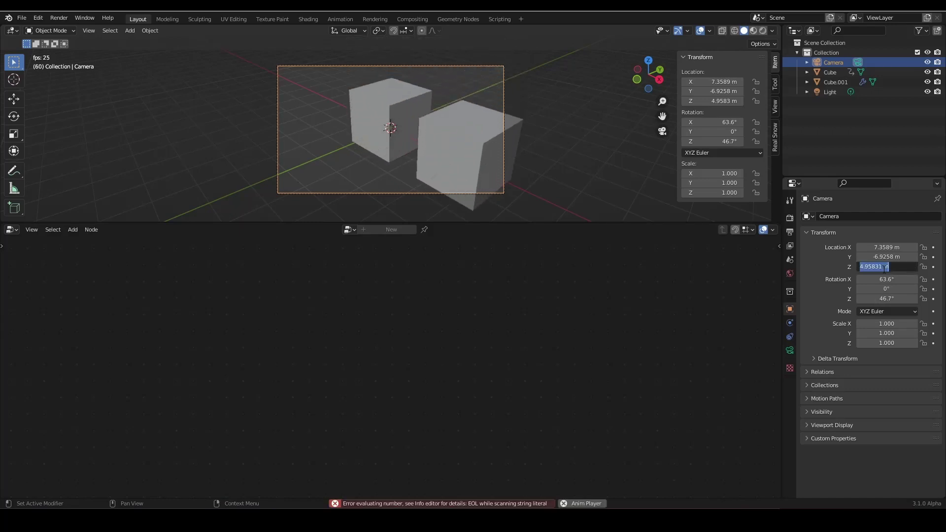
type("#frame")
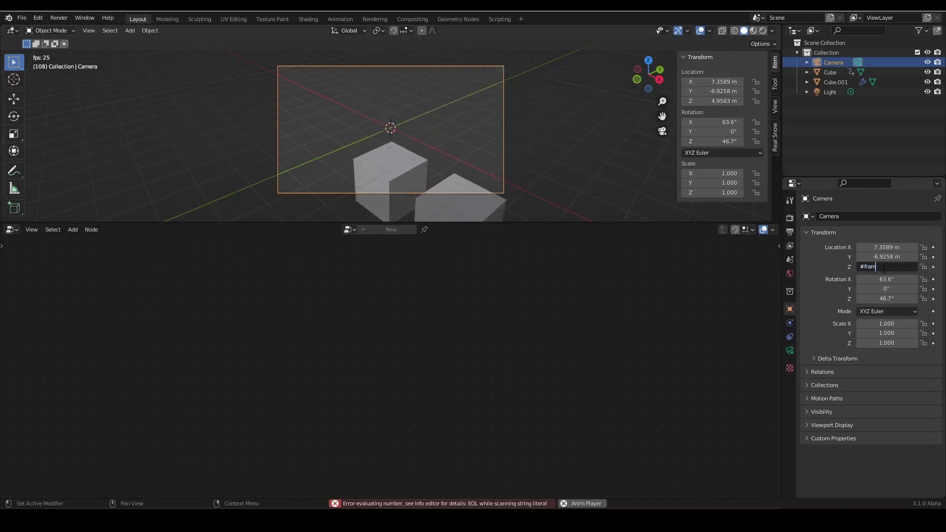
key("Return")
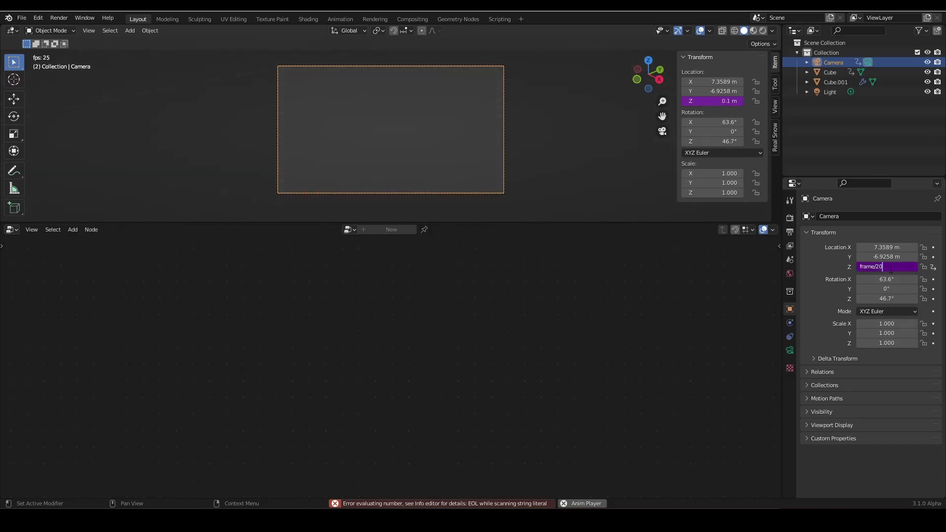
Wrap the camera's Z driver expression in sin() to read sin(frame/20)+5.
type(")")
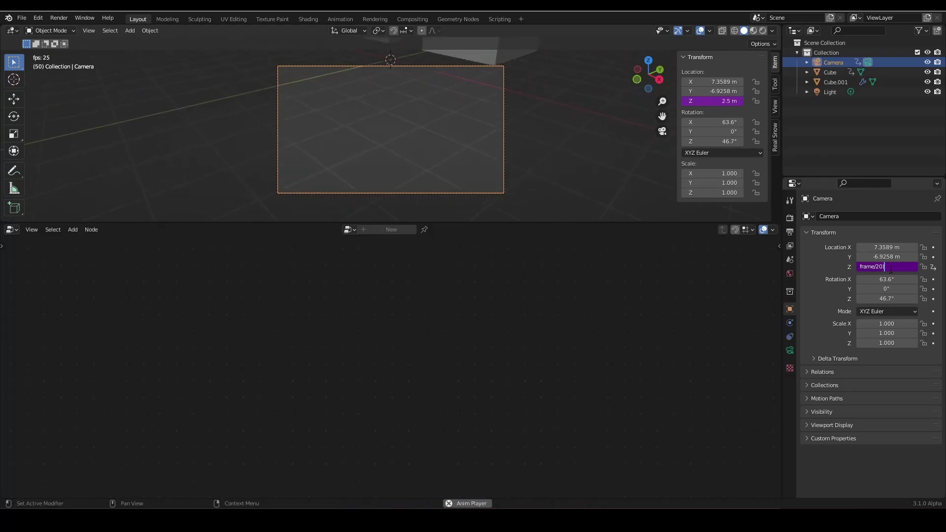
key("Home")
type("(")
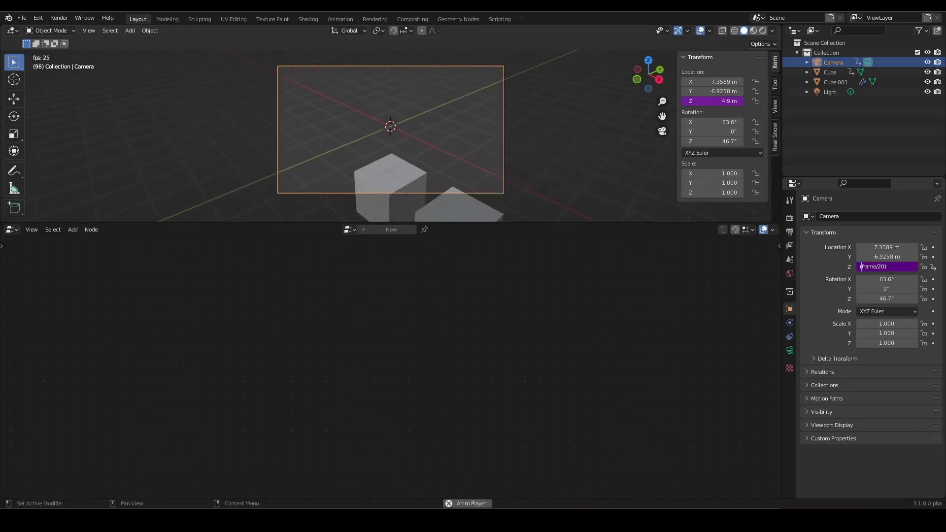
key("Left")
type("sin")
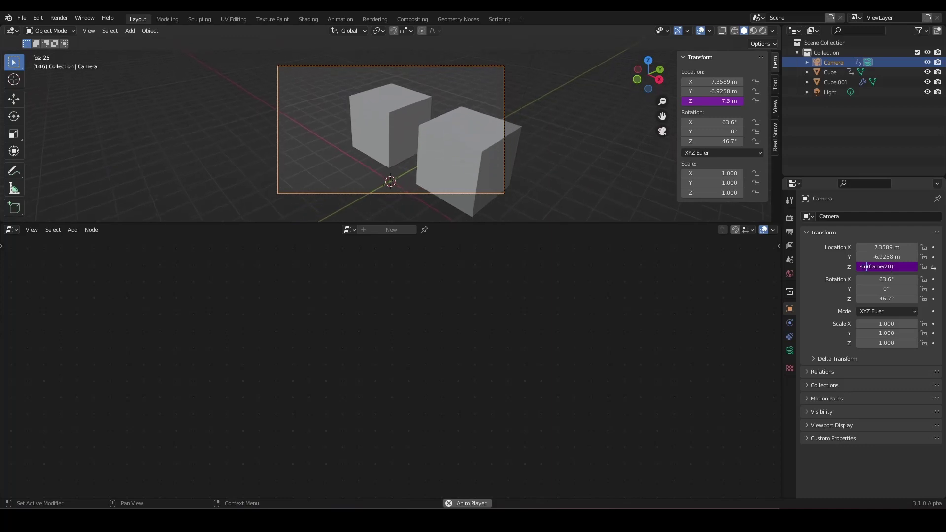
key("Return")
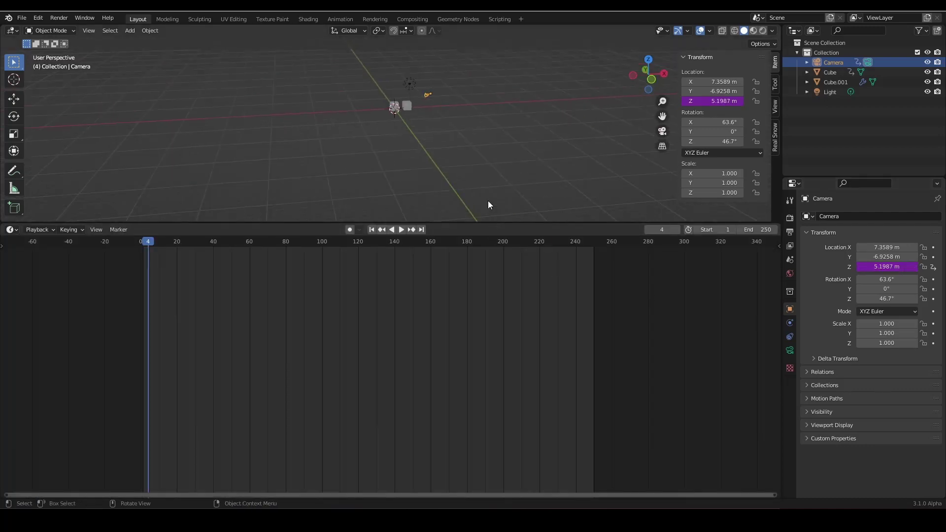
Play the animation through the camera view and review the camera's Z driver expression.
key("KP_0")
key("space")
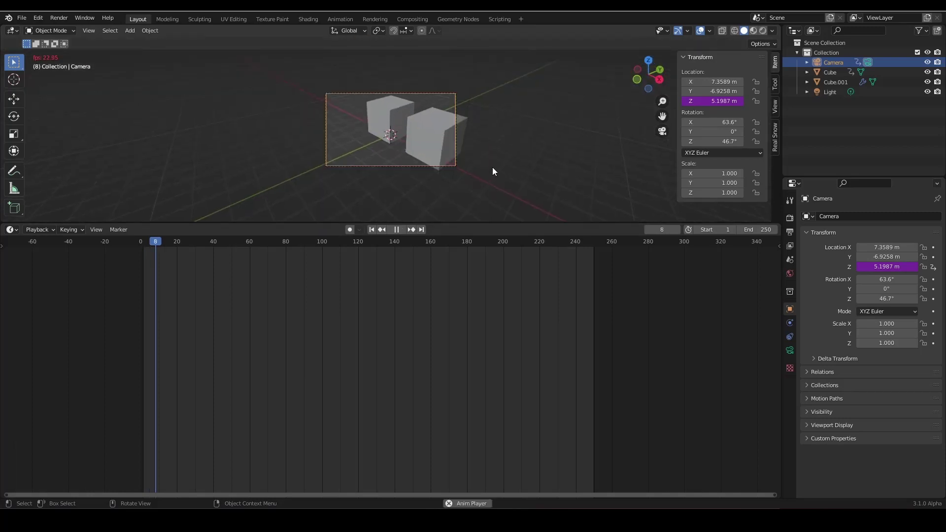
left_click(909, 264)
key("Return")
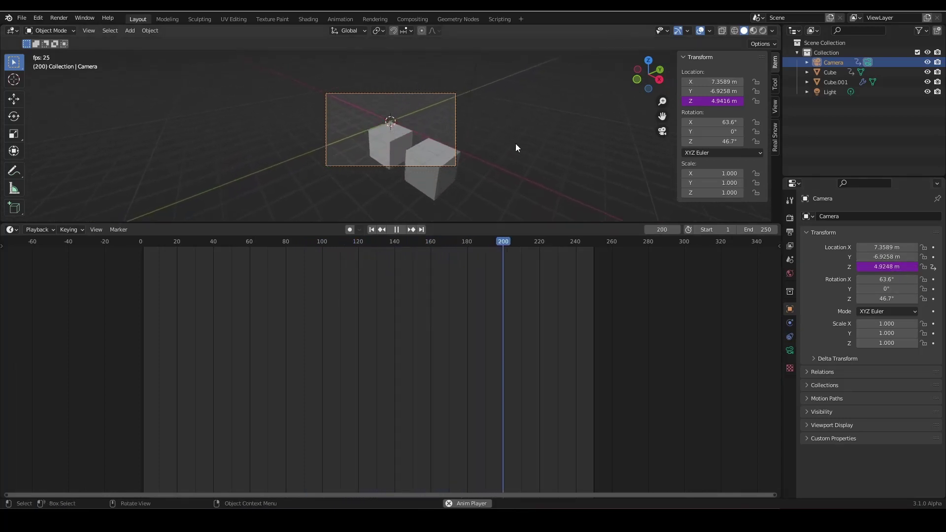
scroll(487, 132, "up", 2)
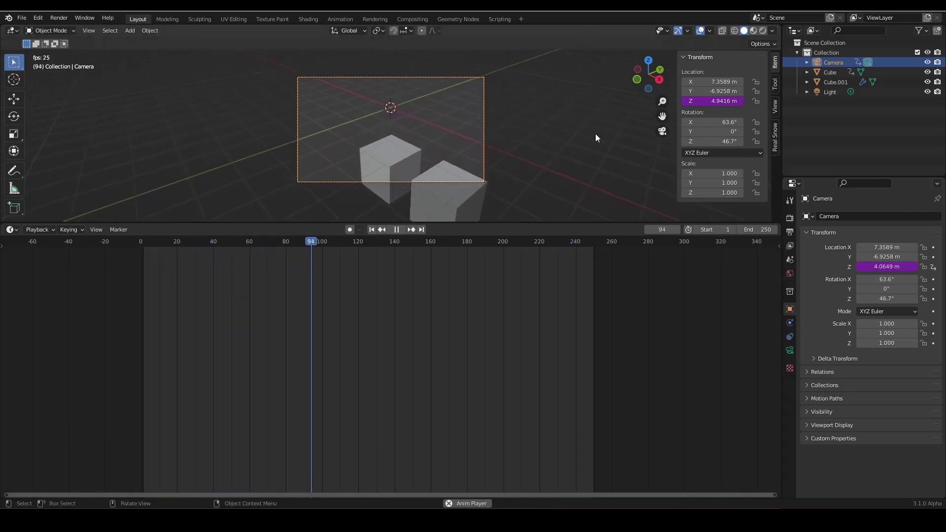
Switch to rendered shading, stop playback, and enable Bloom and Screen Space Reflections.
left_click(762, 30)
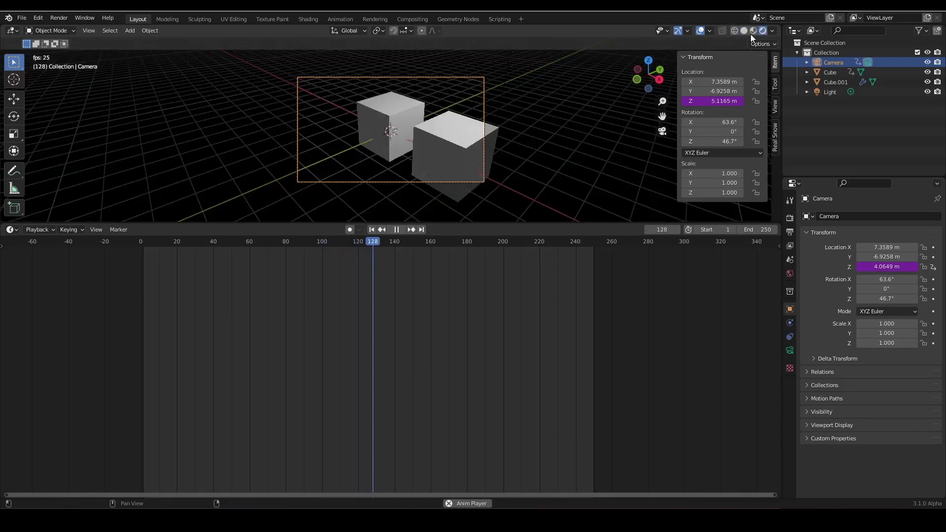
key("space")
left_click(790, 217)
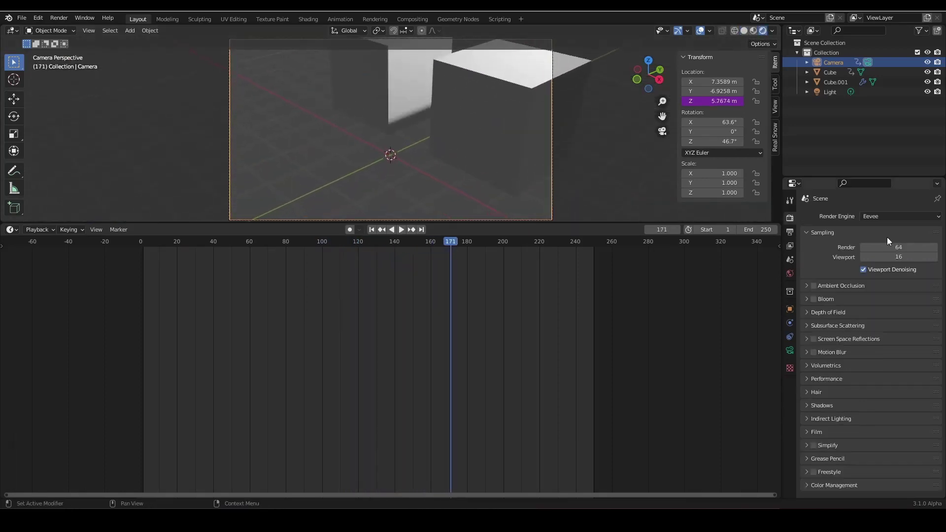
left_click(814, 299)
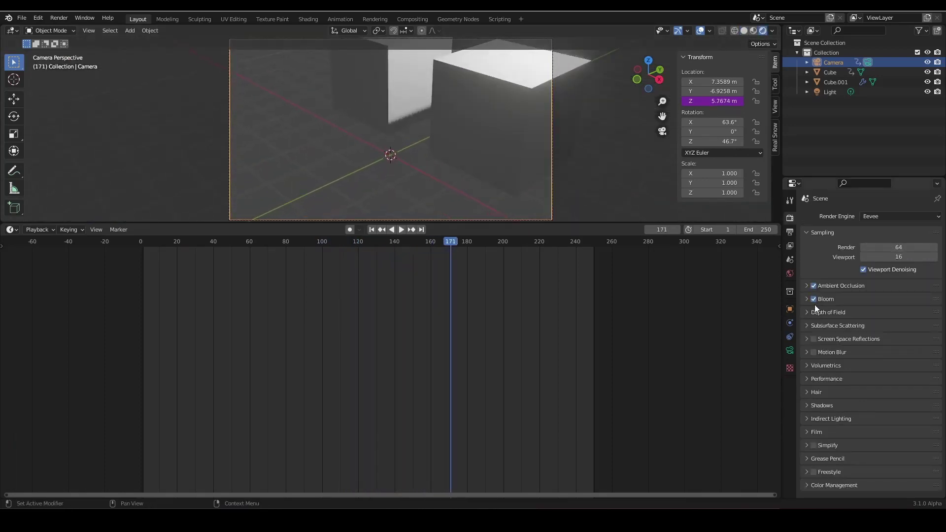
left_click(813, 339)
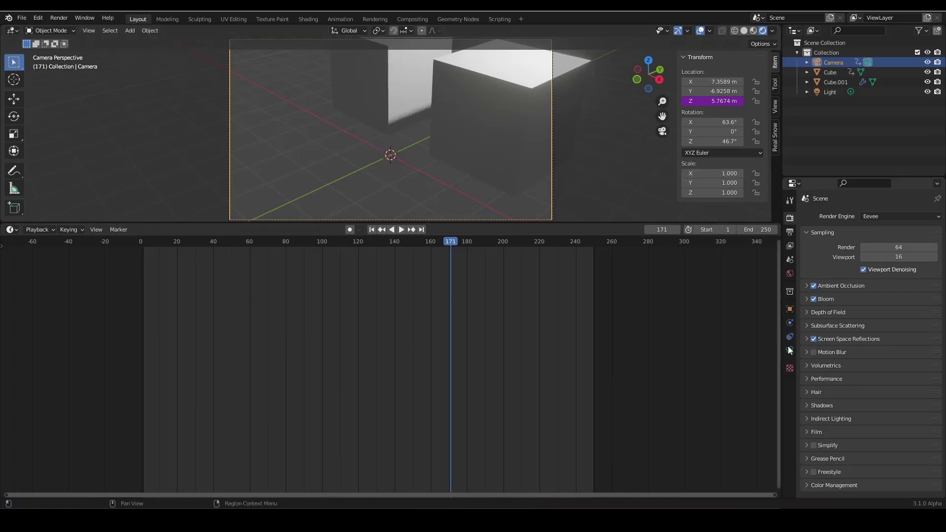
Enable and expand Depth of Field in the camera's properties.
left_click(790, 350)
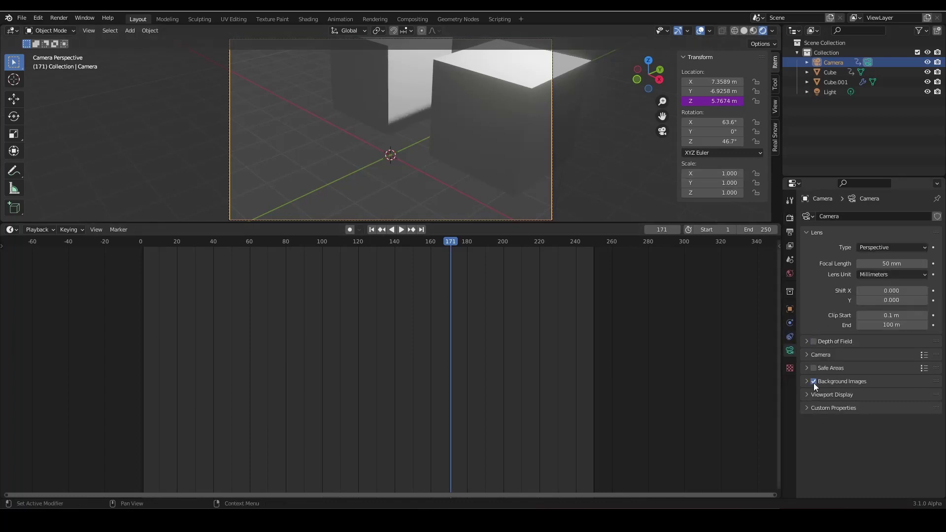
left_click(814, 342)
left_click(807, 342)
scroll(852, 363, "down", 1)
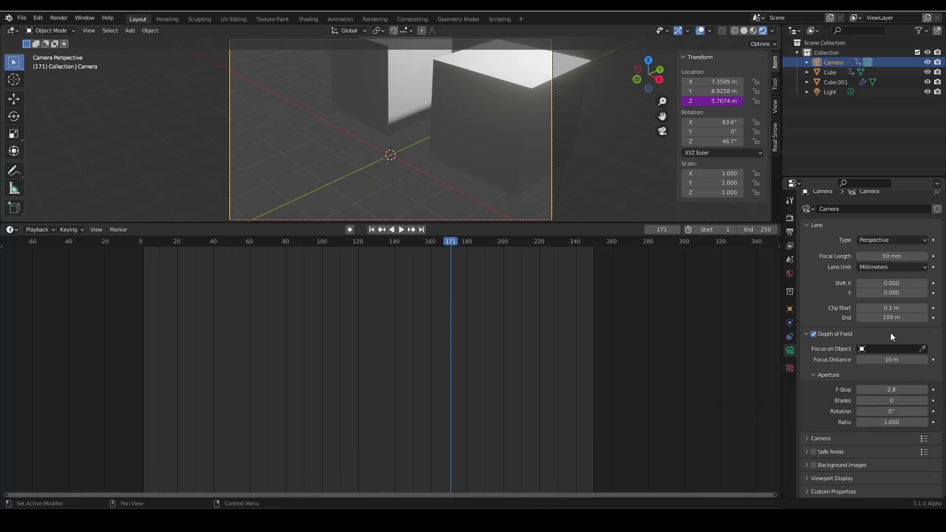
Set the camera F-Stop to 0.1 and drive Focus Distance with the #sin(frame) expression.
left_click(889, 360)
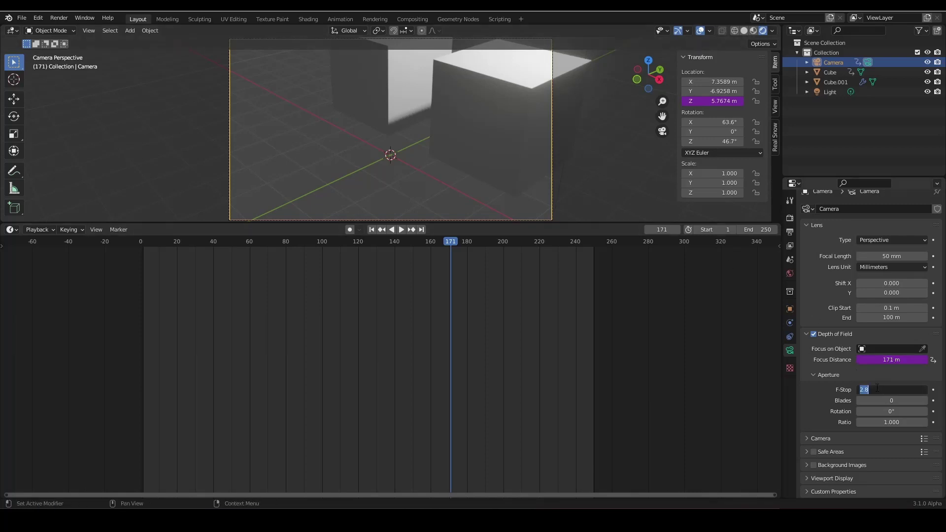
type("0.1")
key("Return")
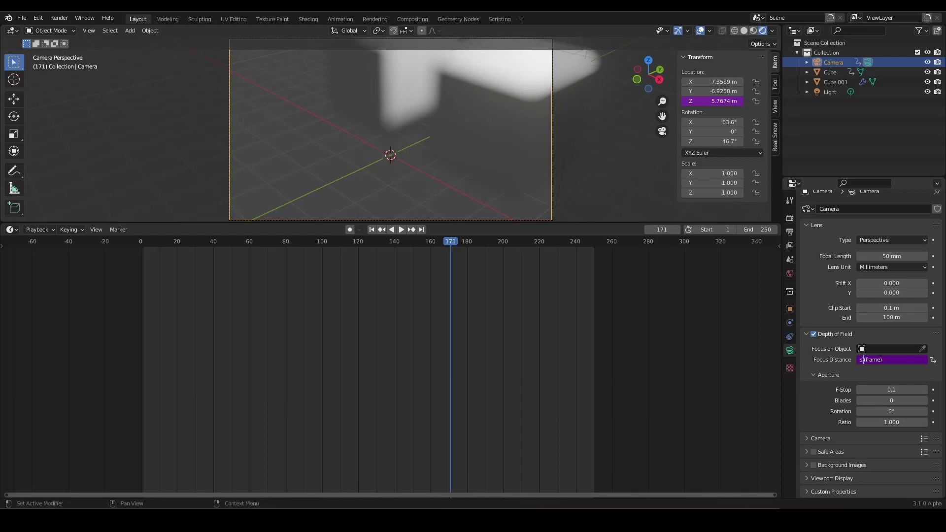
key("Return")
Play the animation and re-confirm the sin(frame) focus distance expression.
key("space")
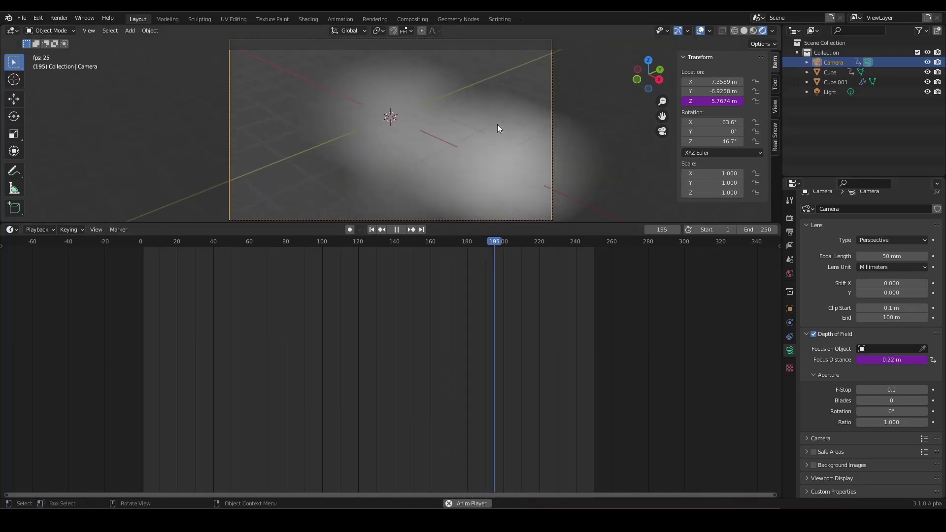
left_click(889, 359)
left_click(887, 360)
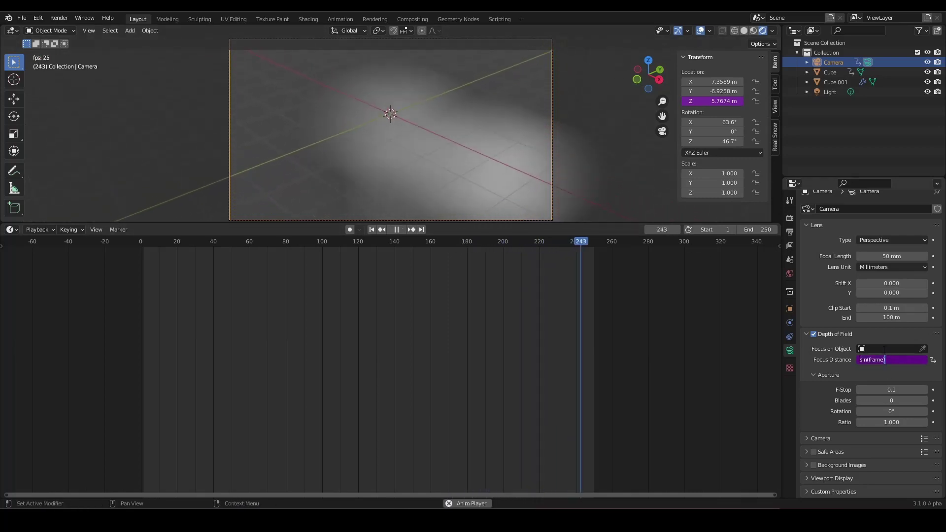
key("Return")
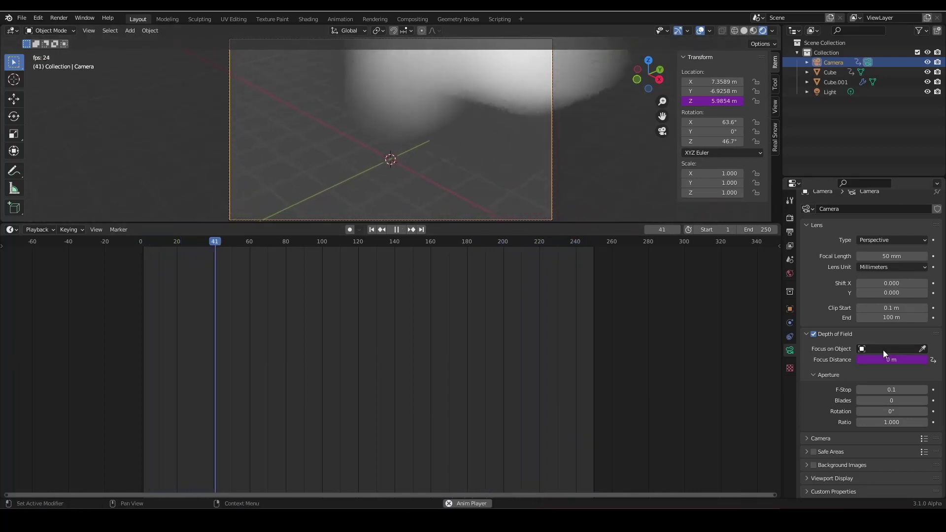
scroll(529, 136, "down", 4)
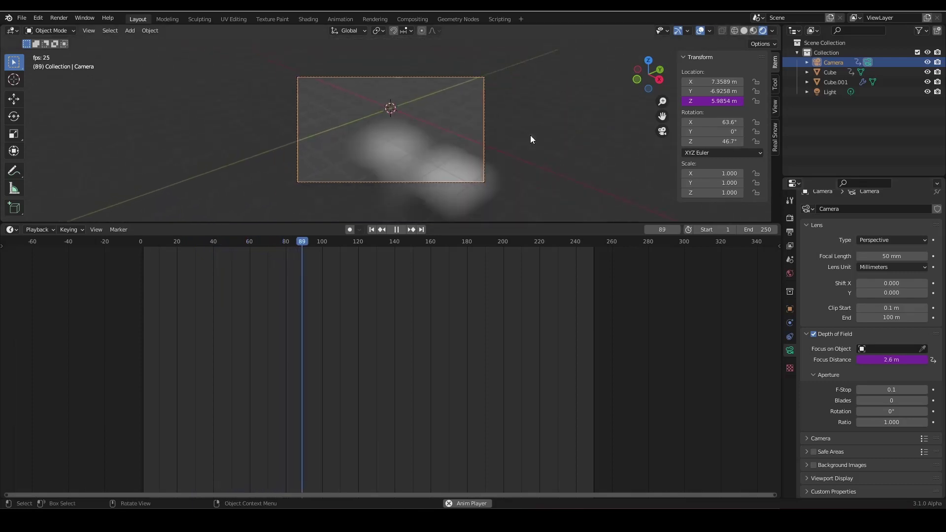
scroll(530, 135, "up", 3)
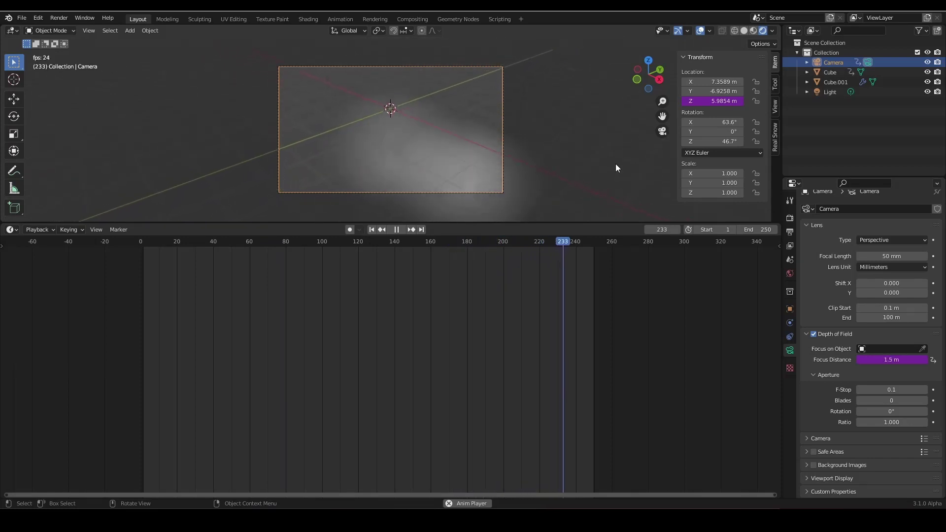
Stop playback, scrub frames 1 to 16 to preview the blur, and exit camera view.
key("Escape")
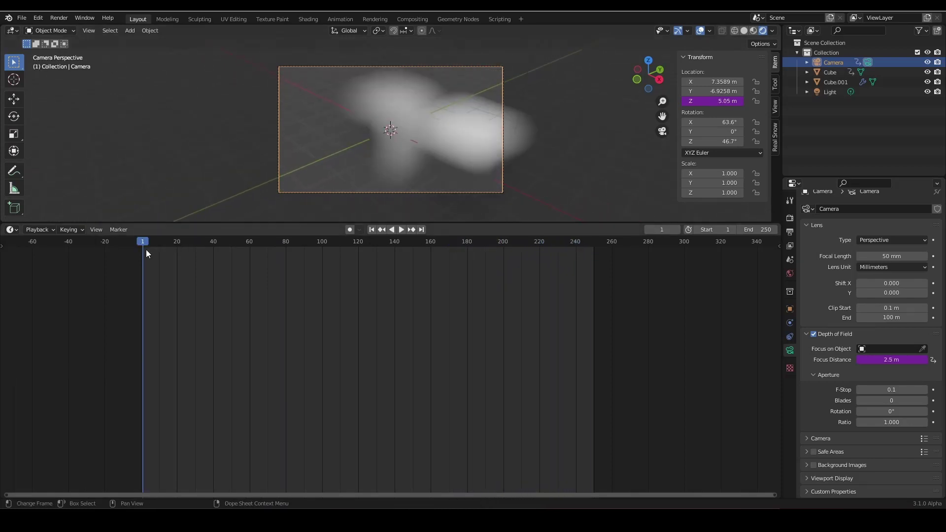
left_click_drag(146, 241, 448, 240)
scroll(516, 132, "down", 1)
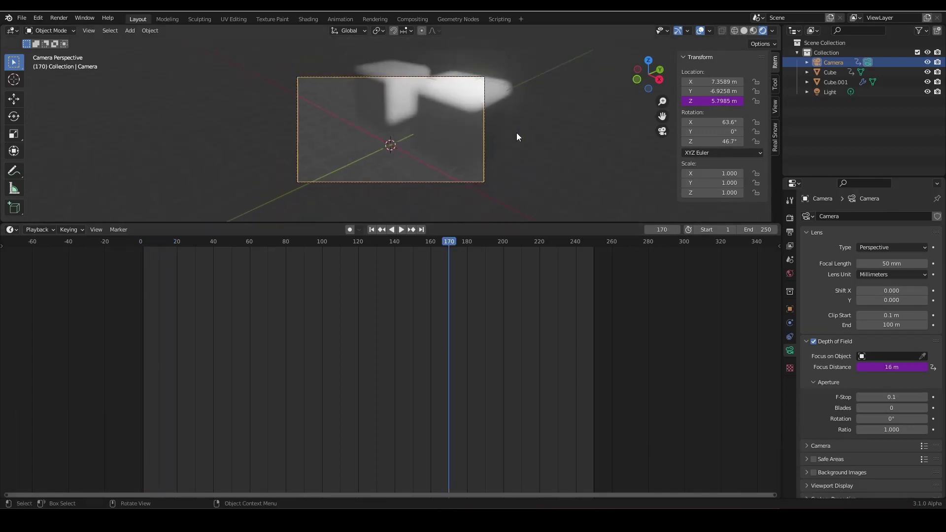
scroll(529, 138, "up", 1)
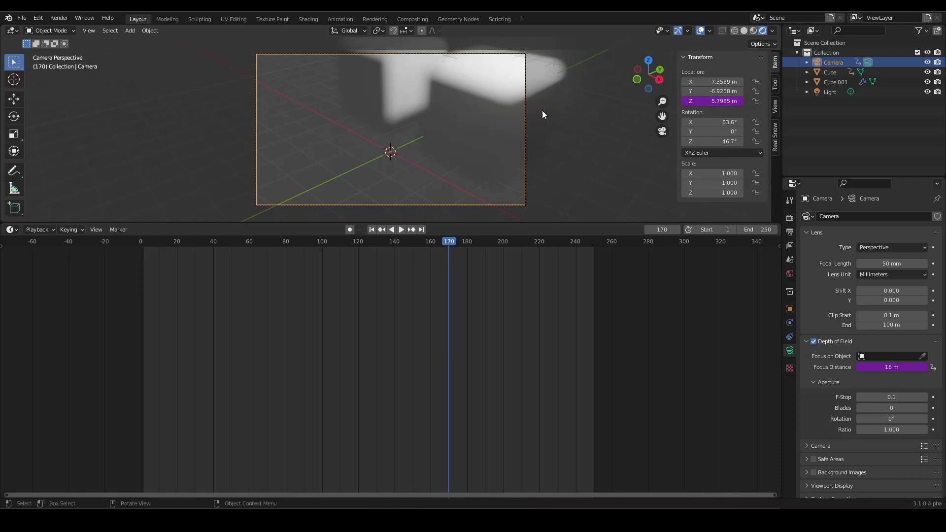
key("KP_0")
Select the Cube and orbit the view around it in free perspective.
left_click(500, 83)
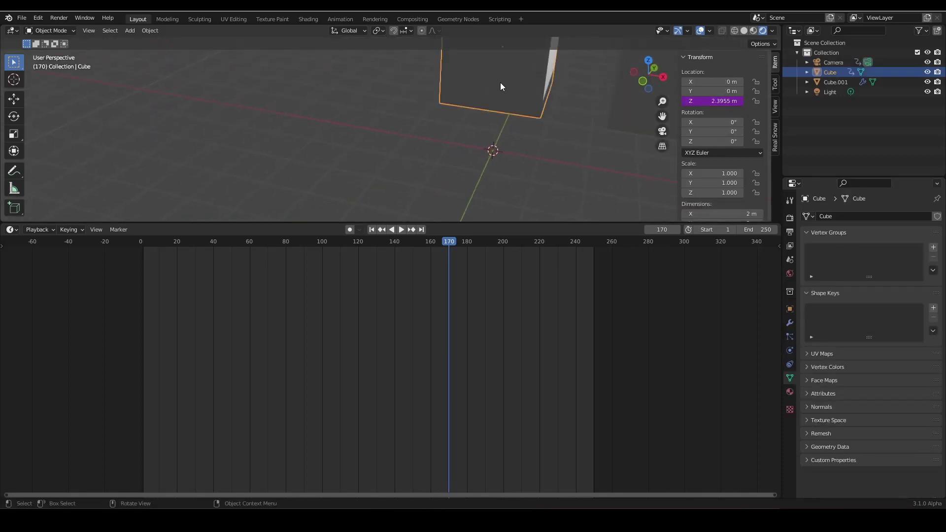
scroll(500, 82, "down", 5)
middle_click_drag(454, 95, 340, 162)
scroll(302, 96, "up", 3)
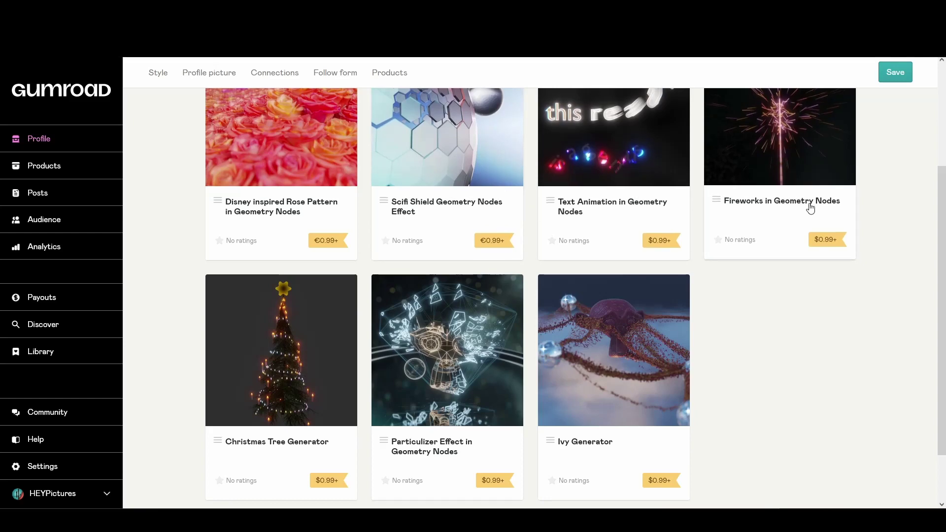
Exit the full-screen Rose Pattern product video in Gumroad and pause it.
scroll(914, 243, "up", 2)
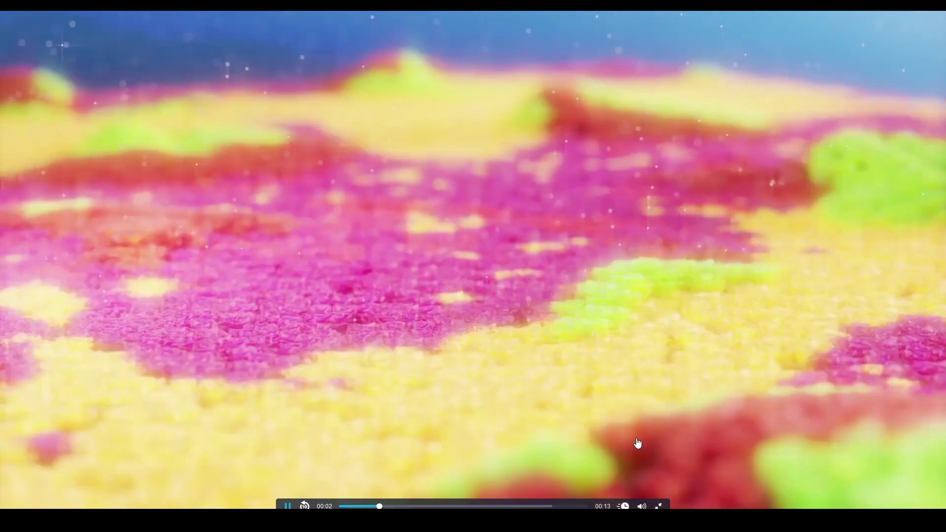
key("Escape")
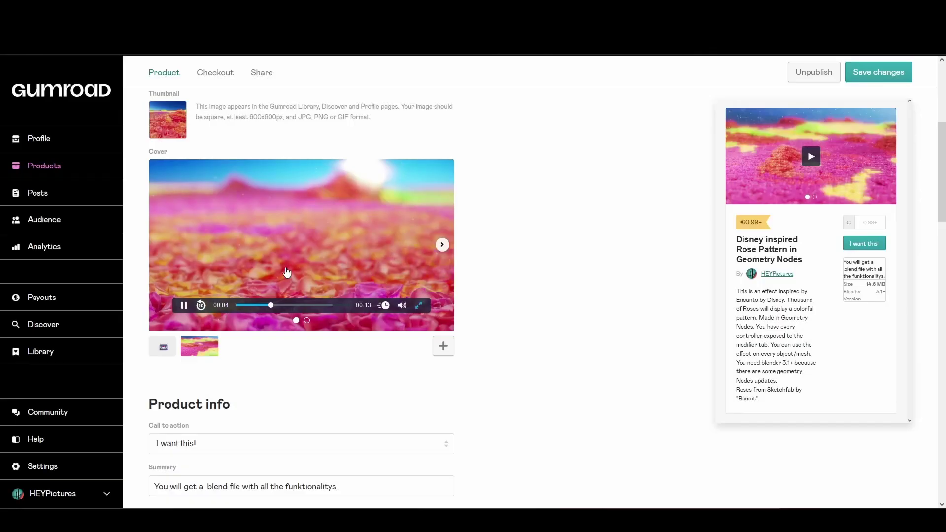
left_click(181, 305)
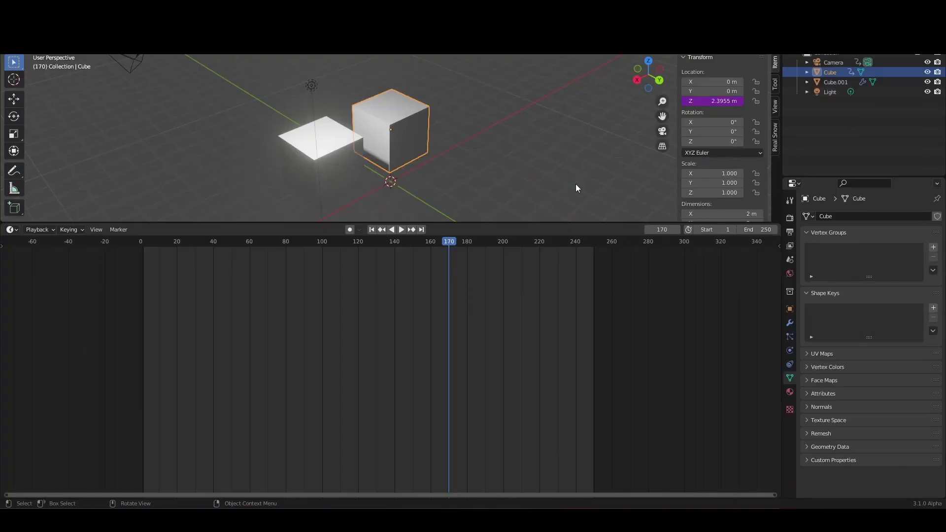
Fit all 250 frames into Blender's timeline.
middle_click_drag(478, 274, 504, 287)
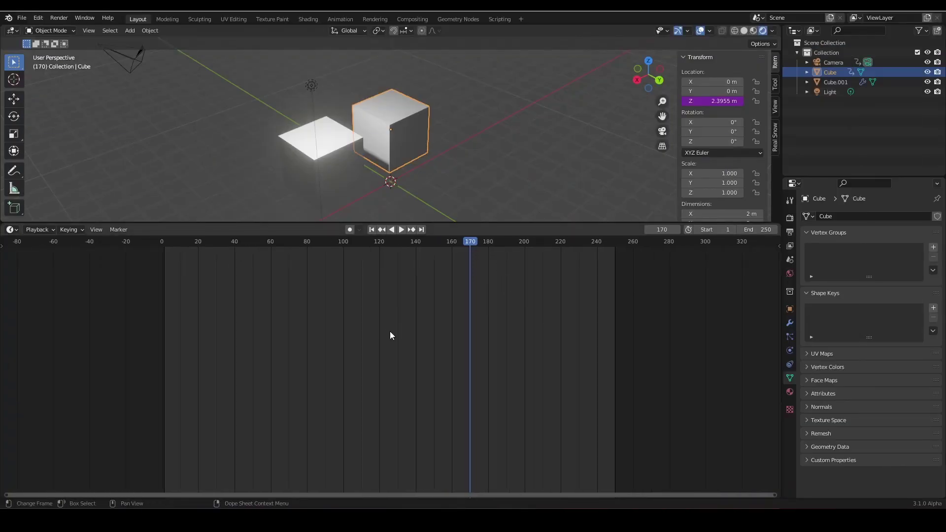
scroll(423, 324, "up", 3)
key("Home")
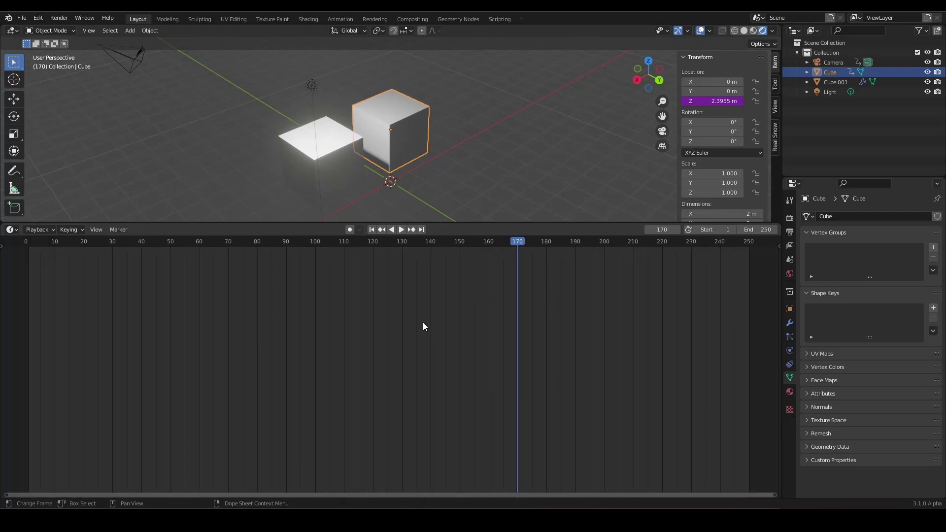